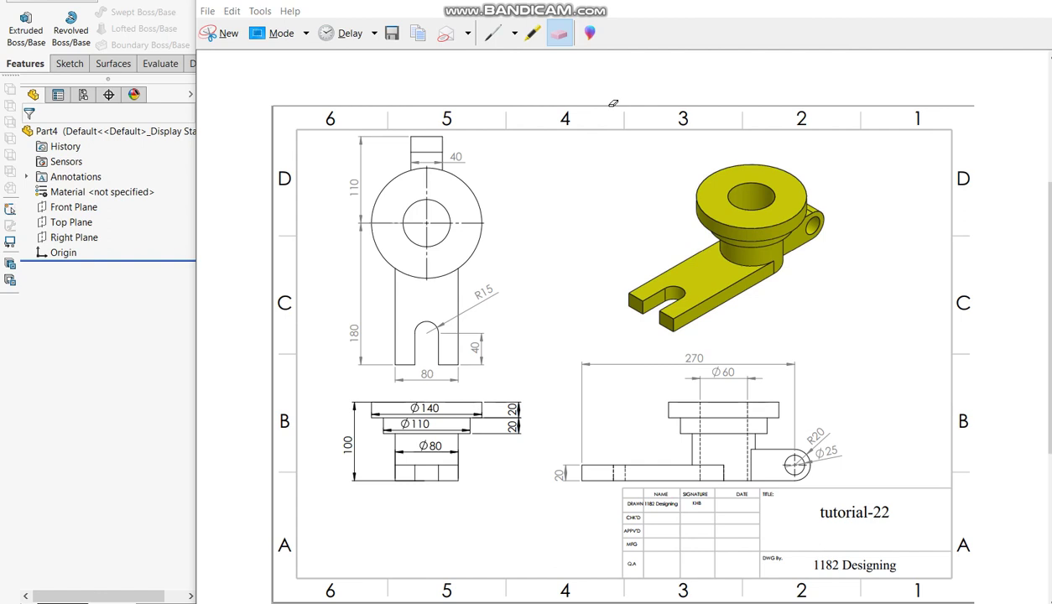
Step: Pick the red pen to mark up the drawing, then start a Revolved Boss/Base in SOLIDWORKS
click(515, 35)
click(513, 57)
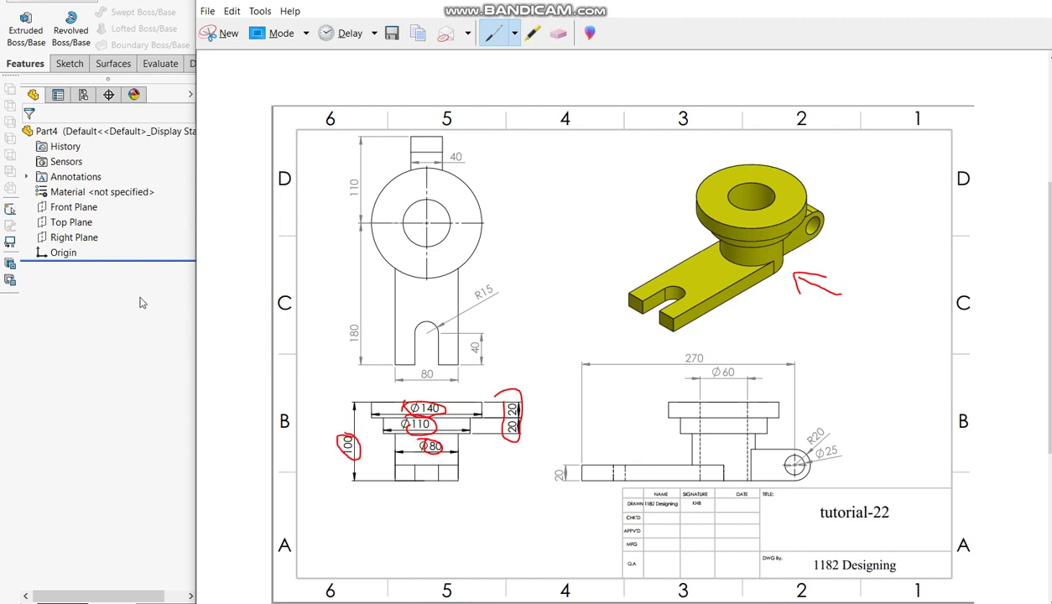
click(124, 353)
click(71, 24)
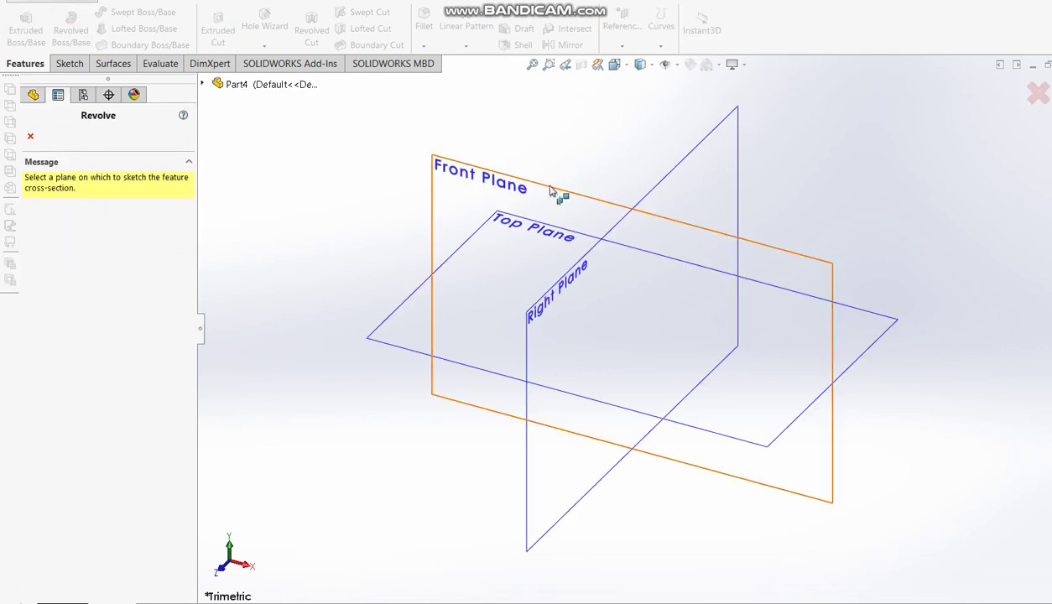
Step: On the Top Plane, draw a vertical centerline upward from the origin
click(558, 201)
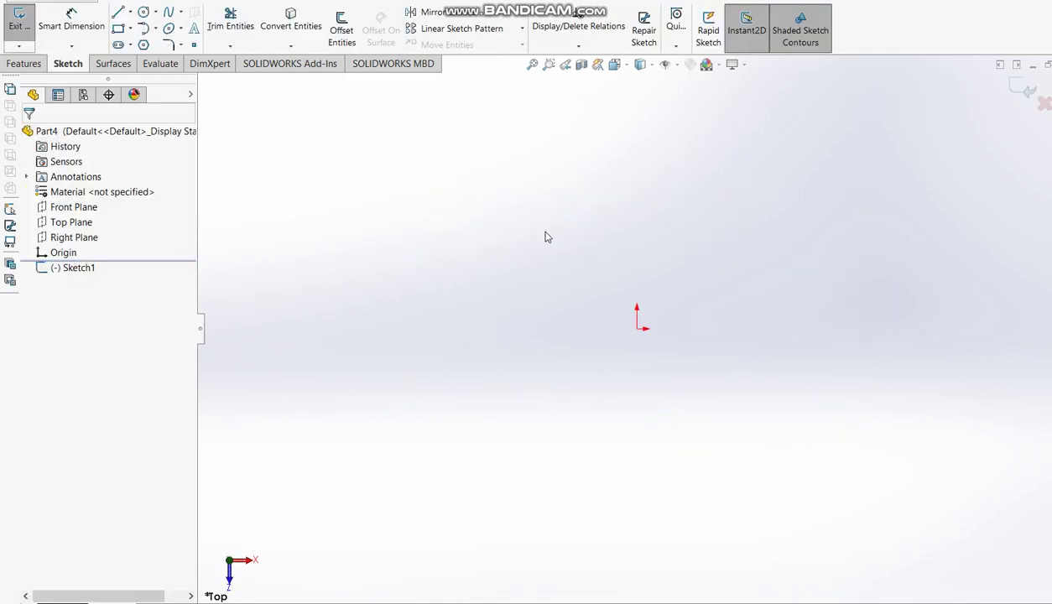
click(130, 13)
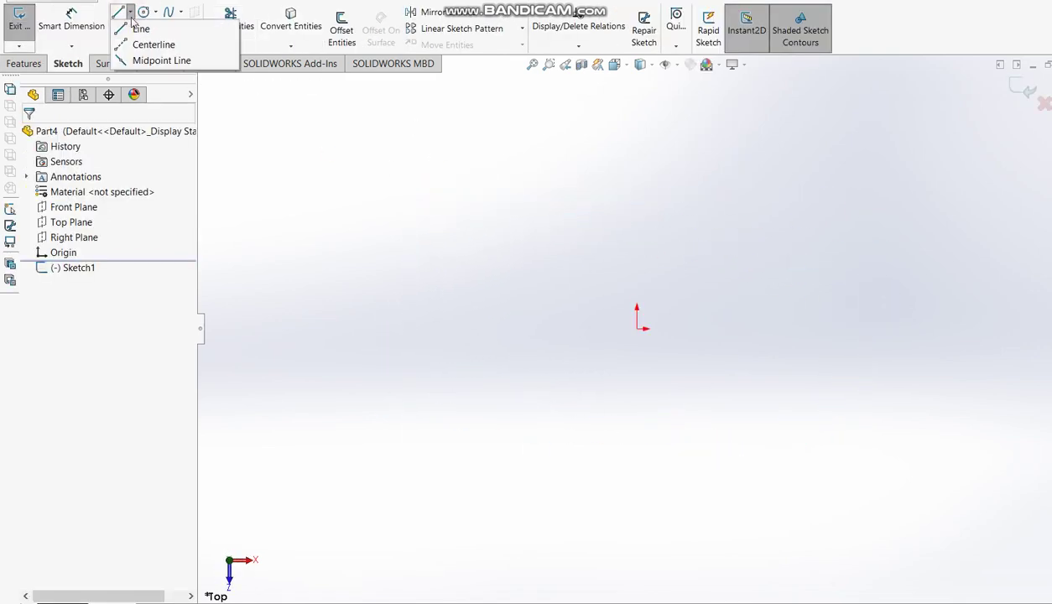
click(144, 44)
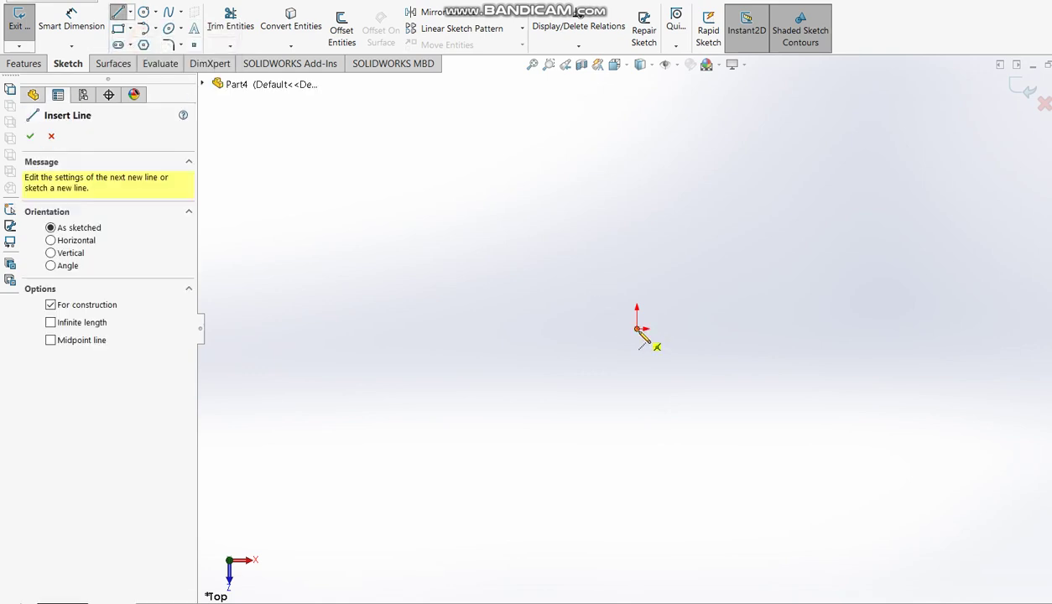
click(638, 328)
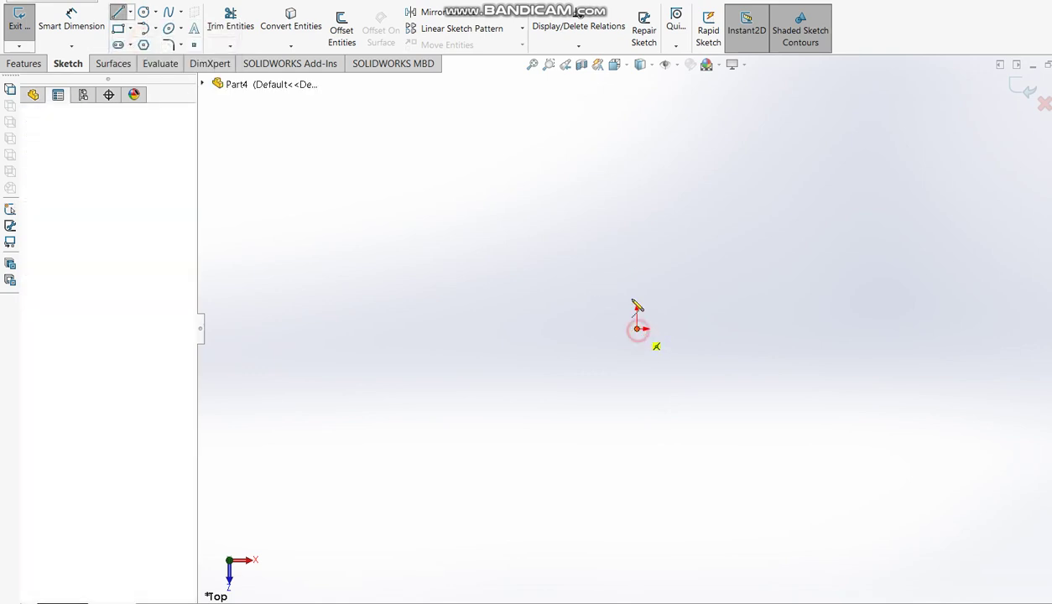
click(637, 219)
Step: Dimension the centerline to 100 mm and start a solid line at its top end
click(71, 21)
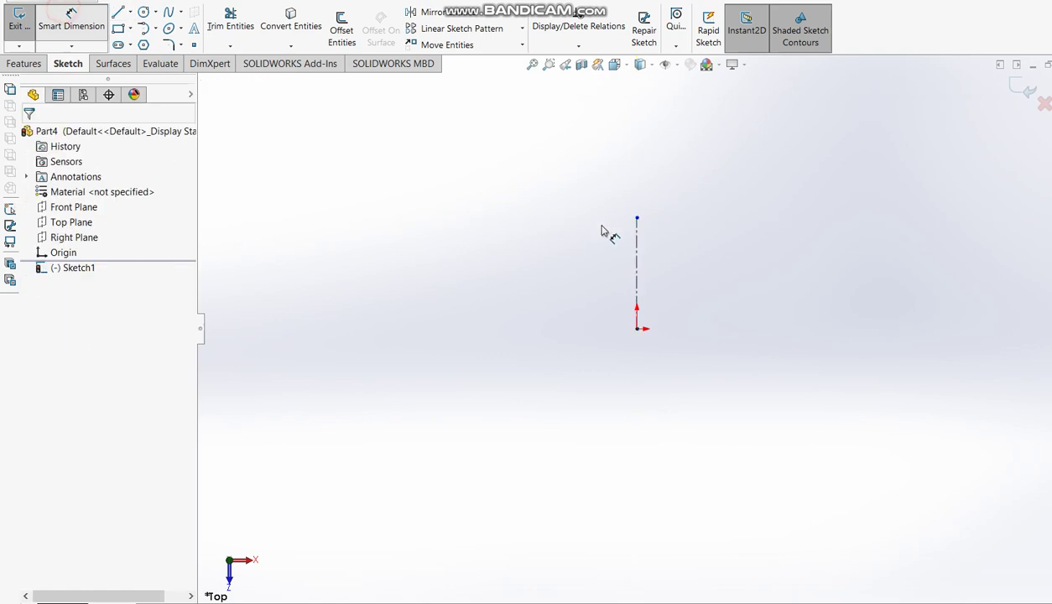
click(640, 267)
click(562, 273)
text(100)
key(Return)
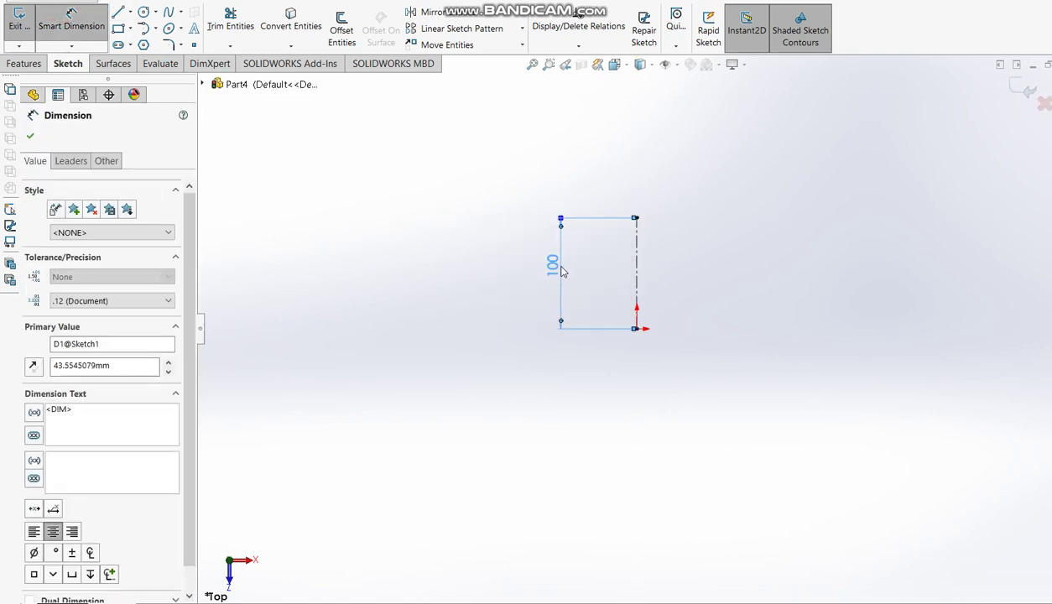
click(118, 13)
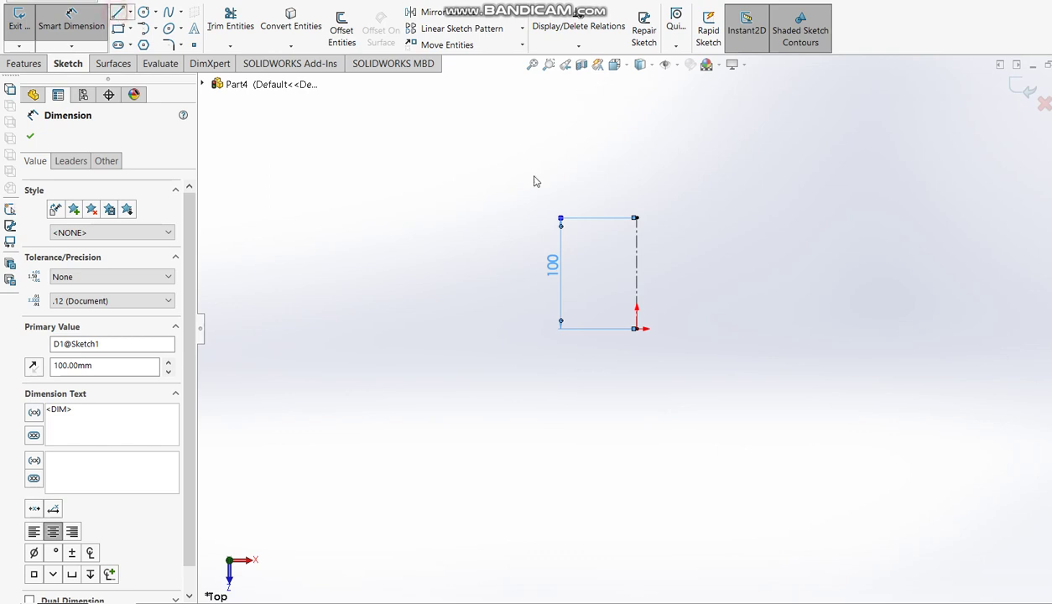
click(637, 218)
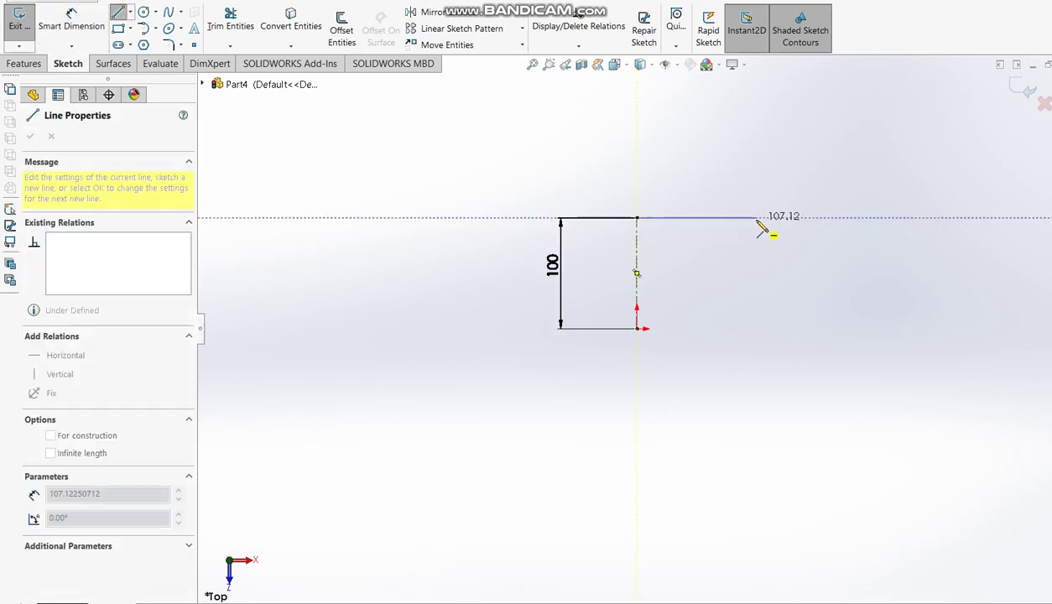
Step: Draw the two-step outline right of the centerline, down to the origin and closed at the top
click(764, 219)
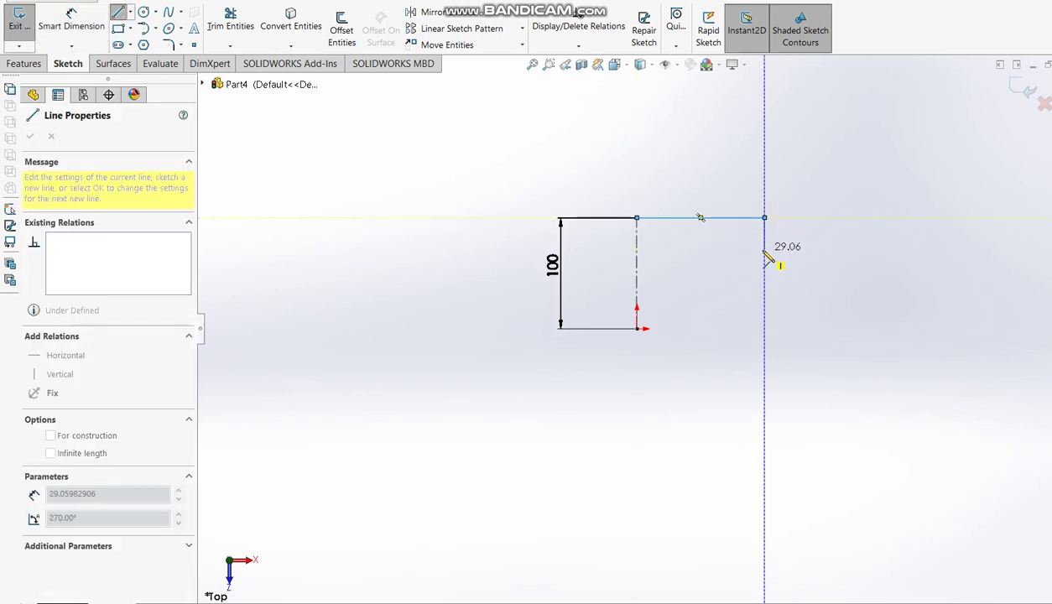
click(765, 249)
click(728, 249)
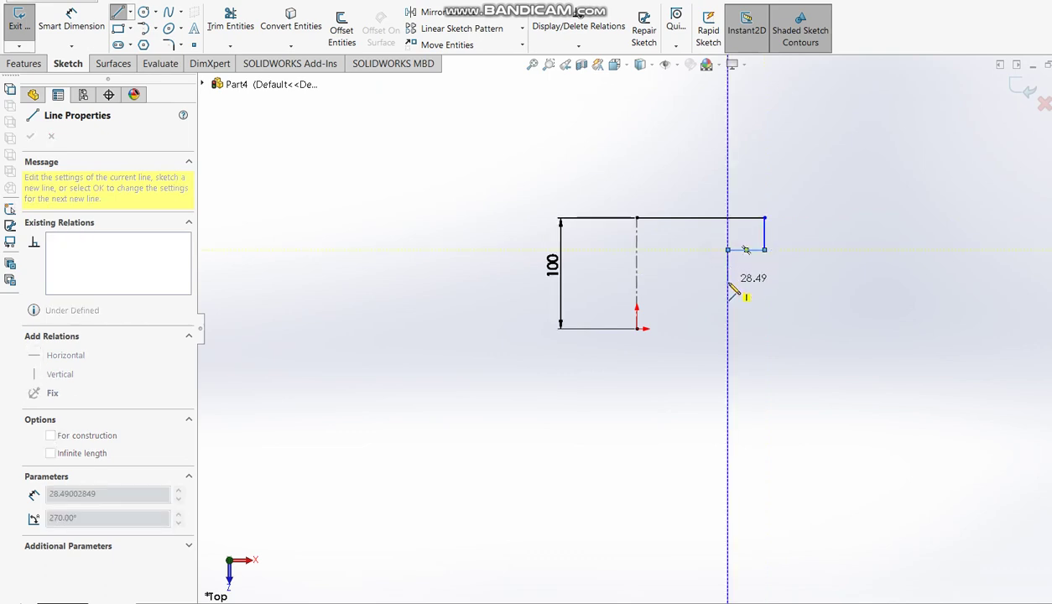
click(728, 282)
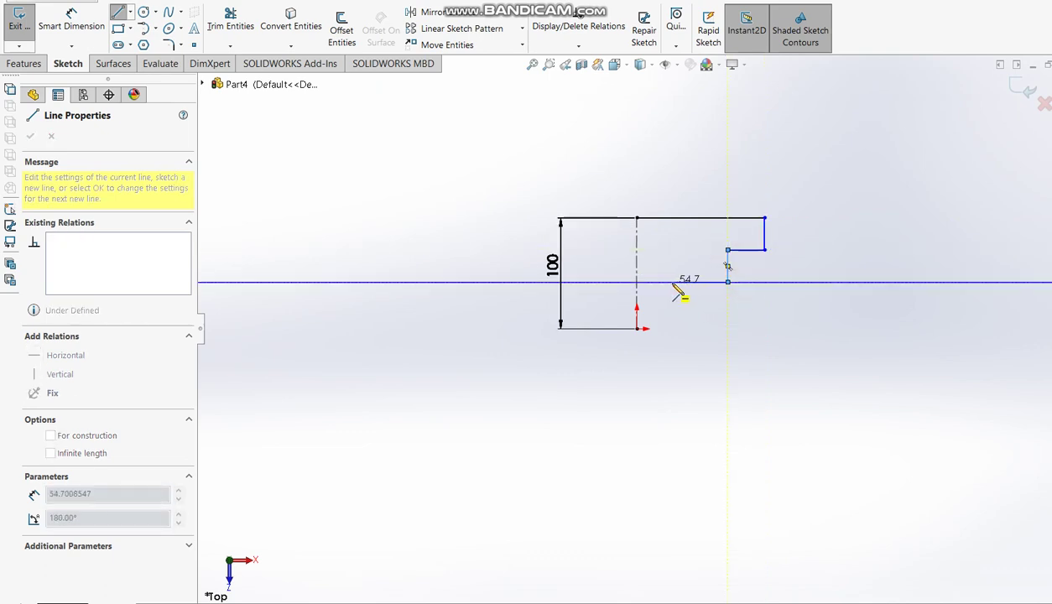
click(686, 282)
click(687, 329)
click(638, 329)
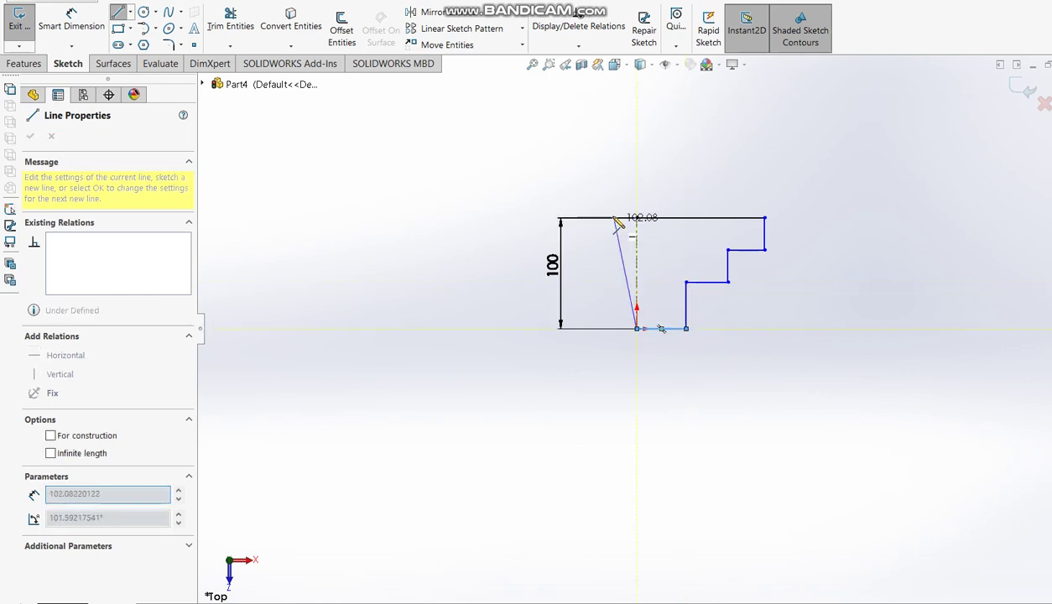
click(640, 219)
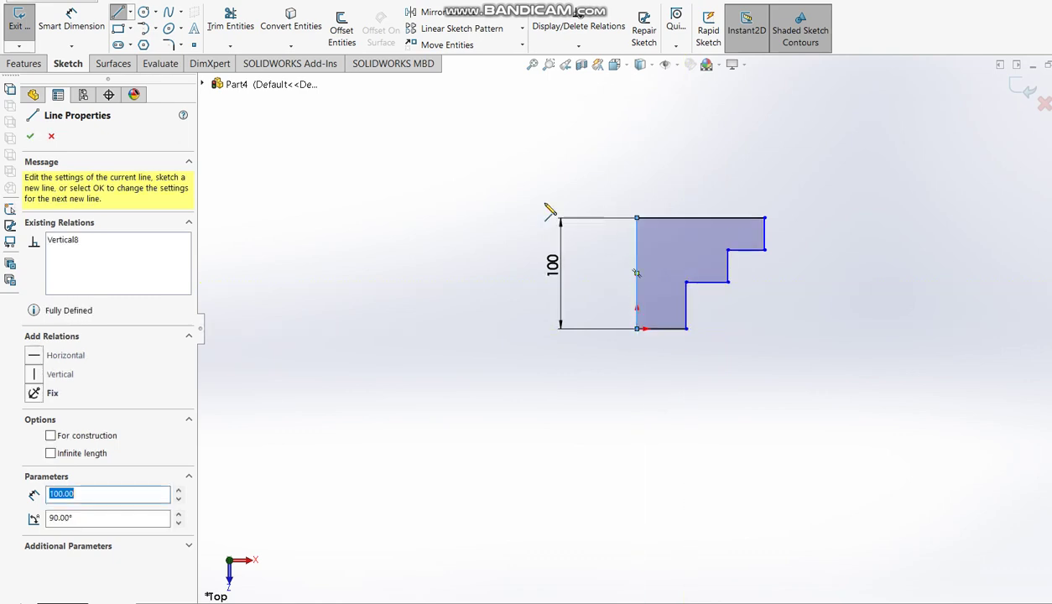
click(72, 22)
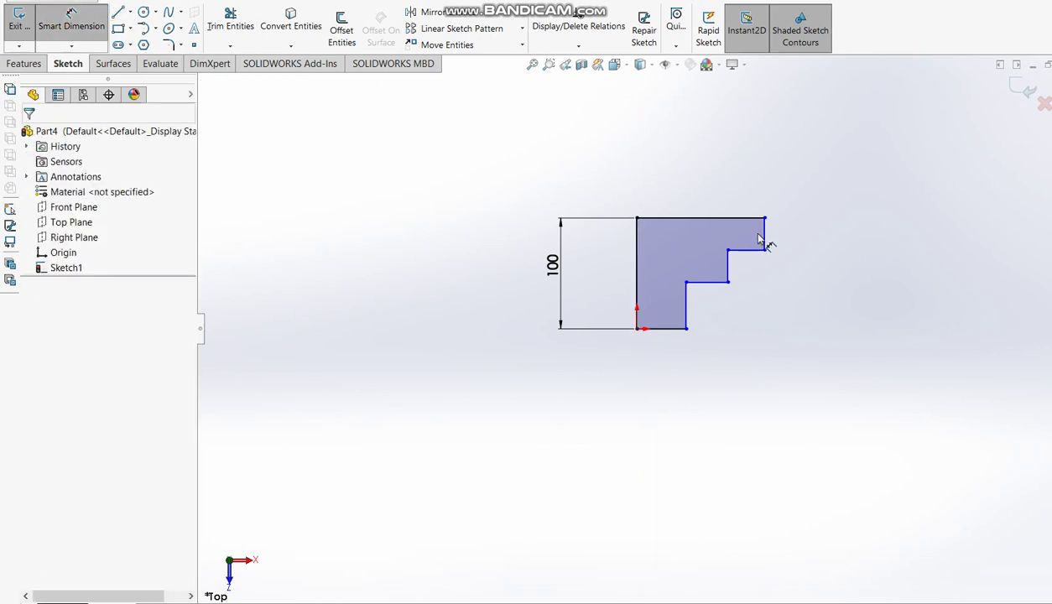
Step: Dimension the outer step as a 140 mm diameter about the centerline
click(637, 236)
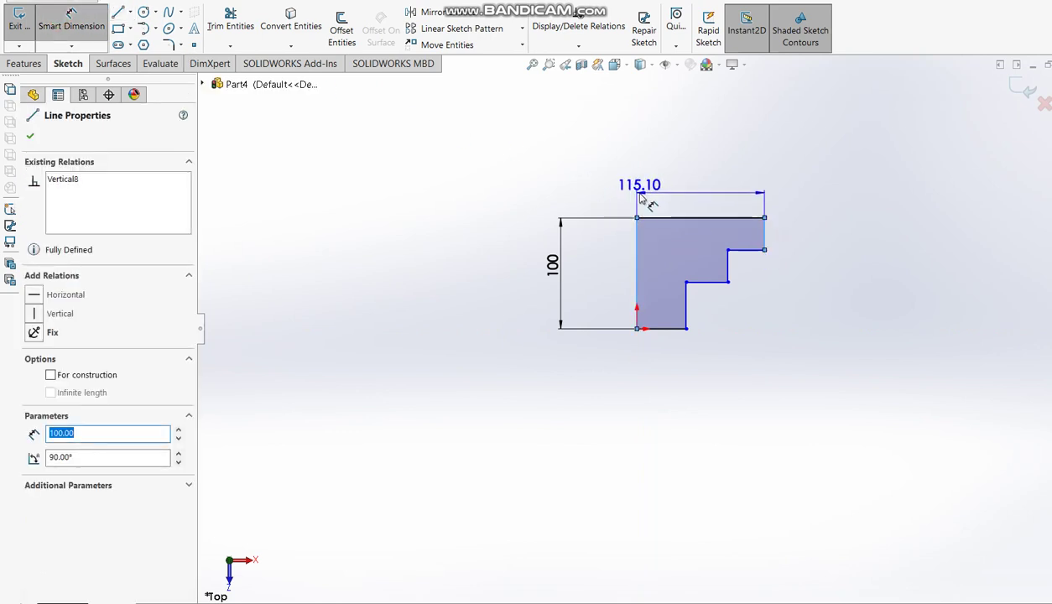
key(Escape)
key(Escape)
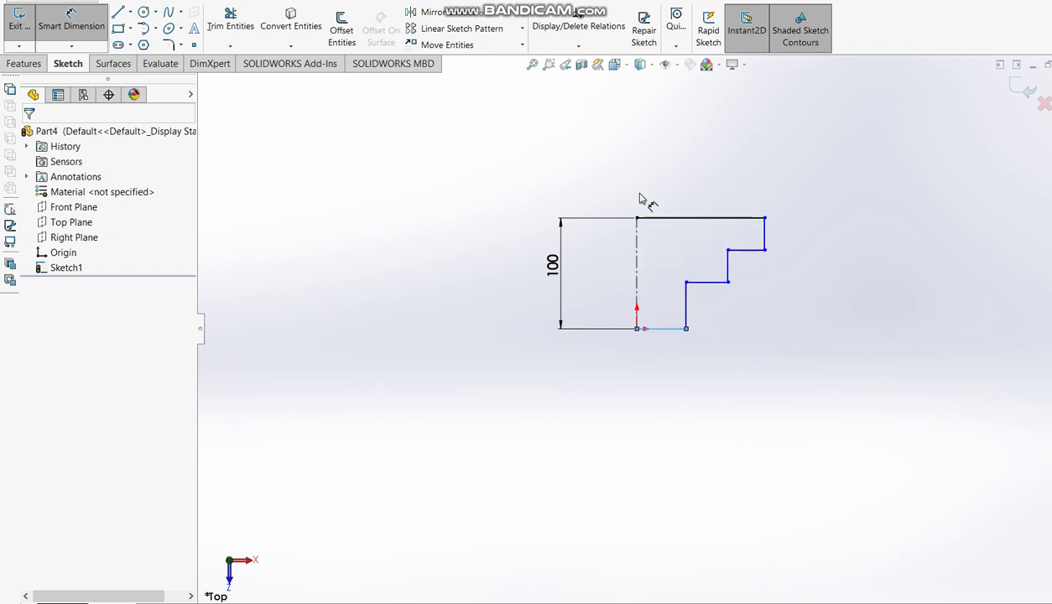
click(663, 218)
click(73, 18)
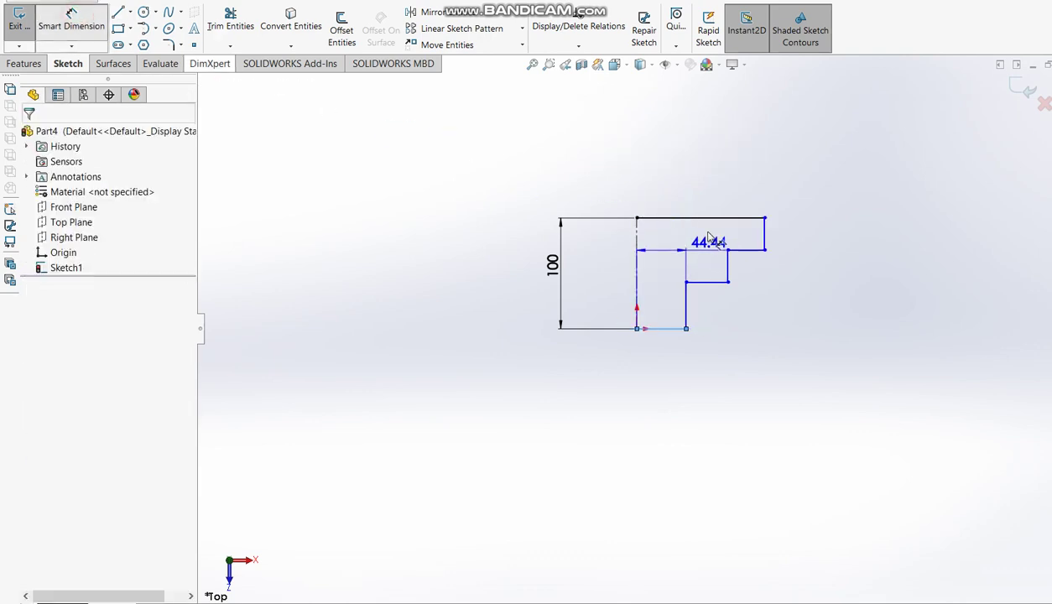
key(Escape)
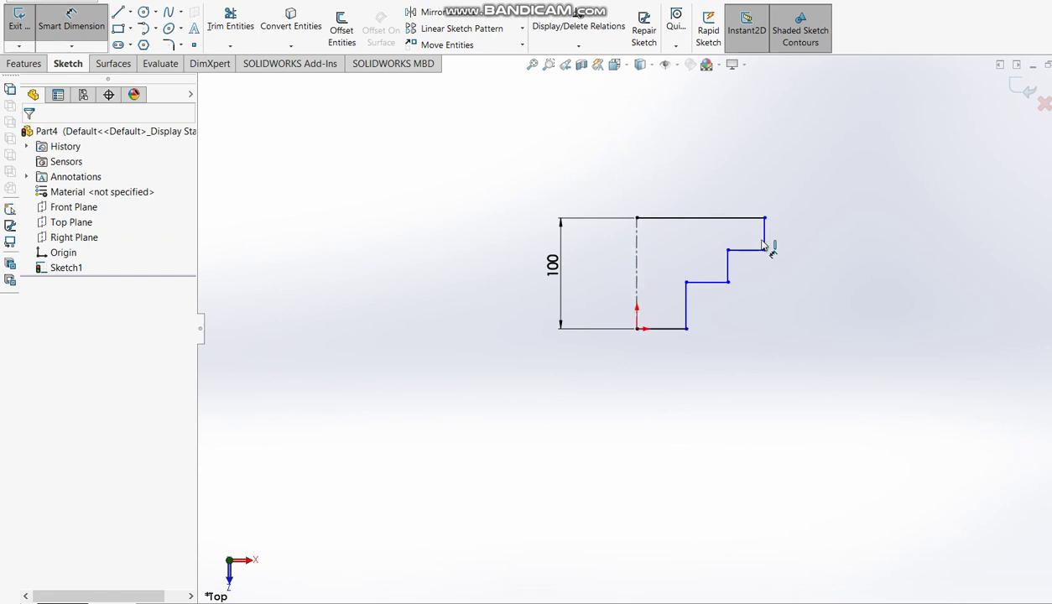
click(763, 240)
click(637, 244)
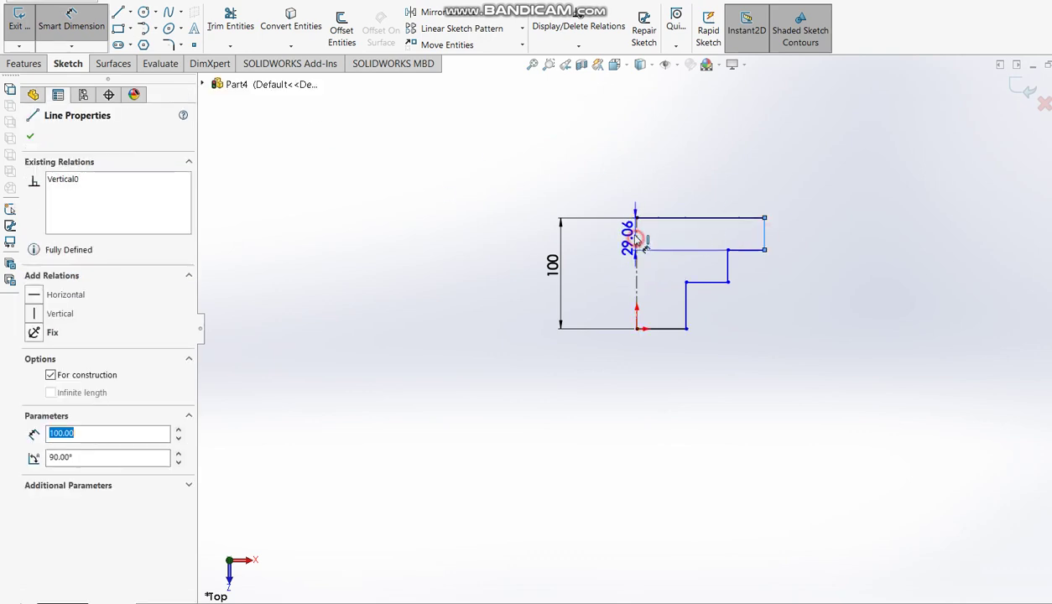
click(622, 171)
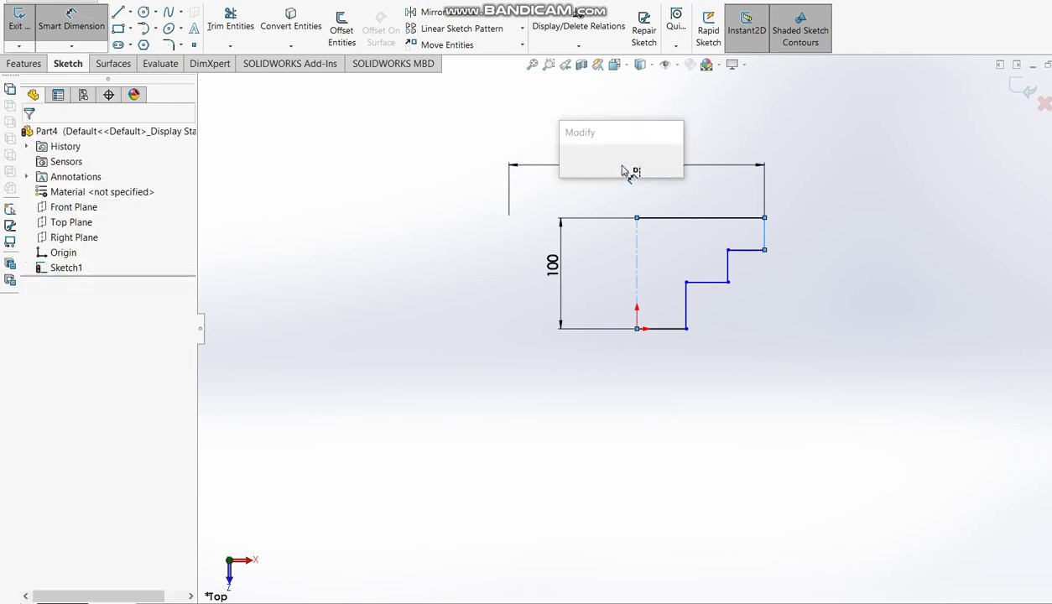
text(=)
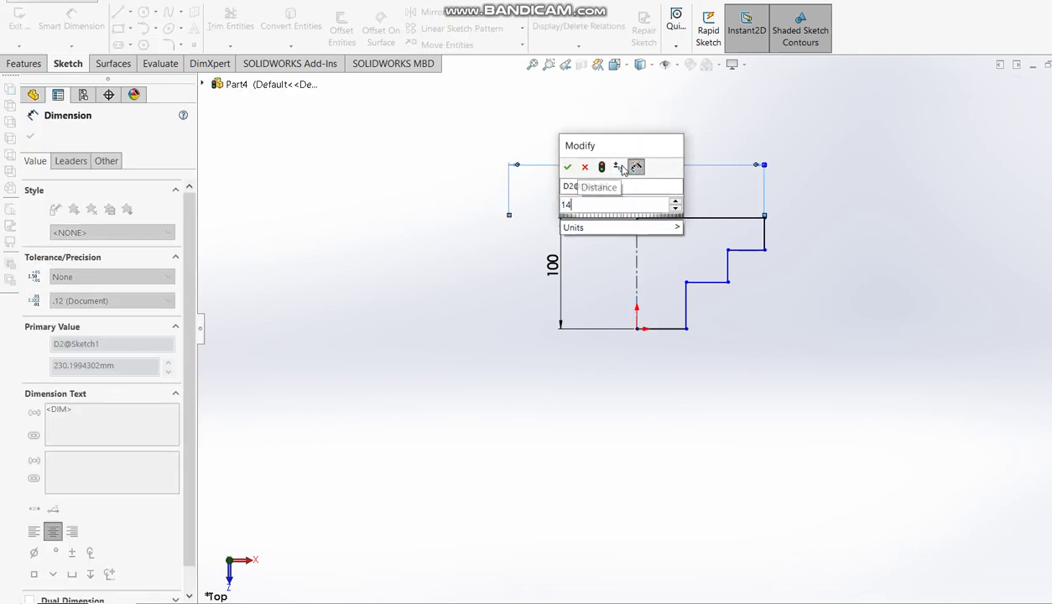
key(Escape)
text(140)
key(Return)
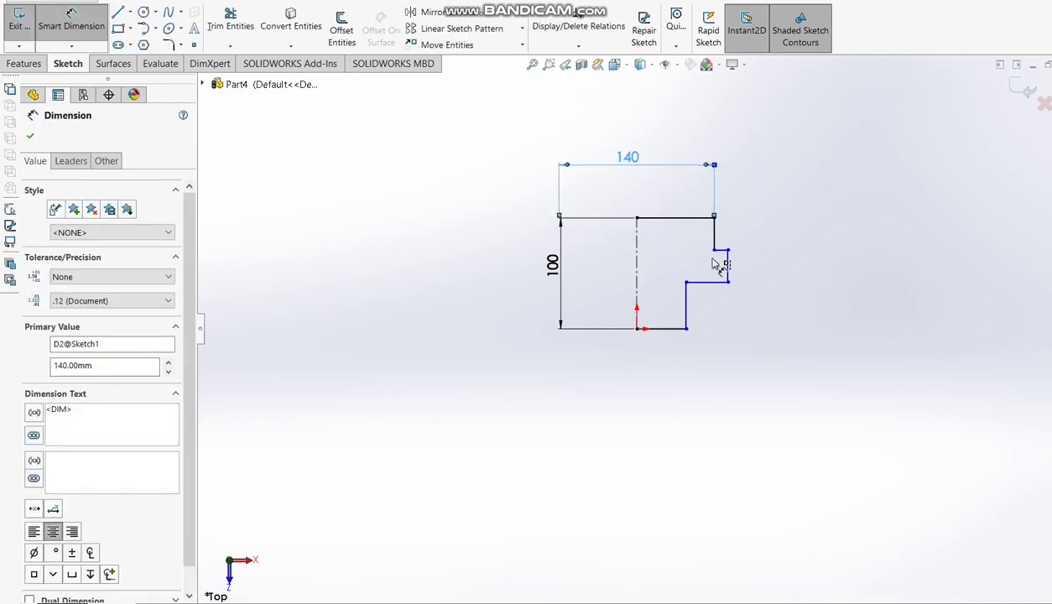
Step: Dimension the next step as a 110 mm diameter
click(726, 269)
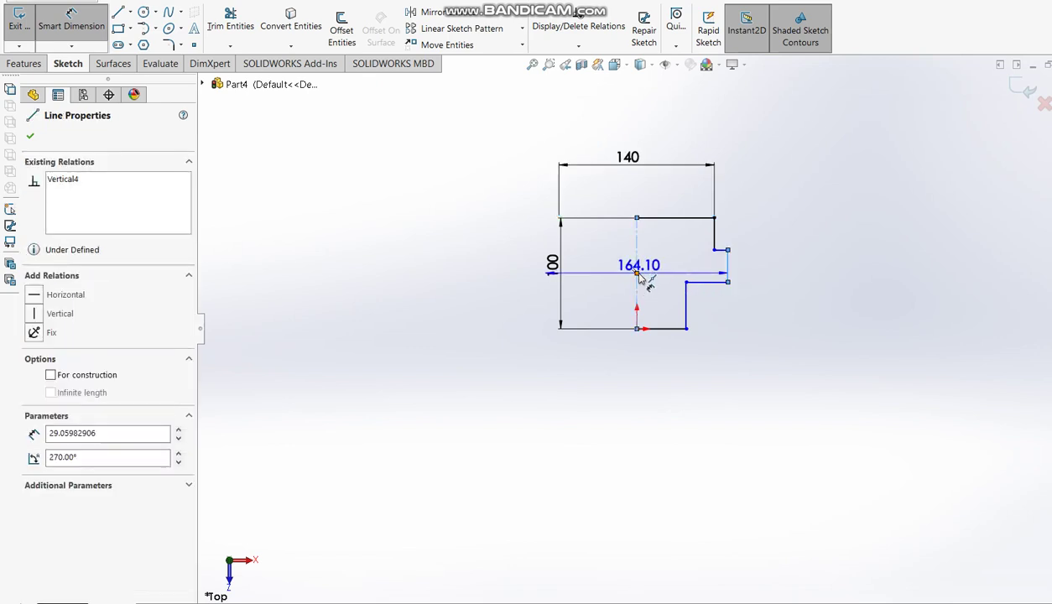
click(636, 153)
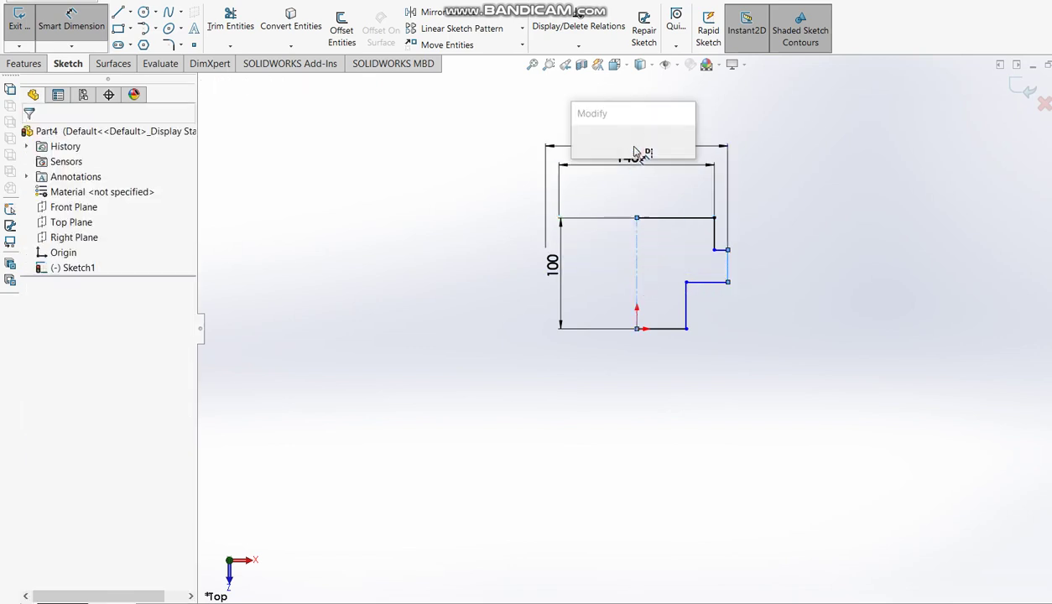
text(=)
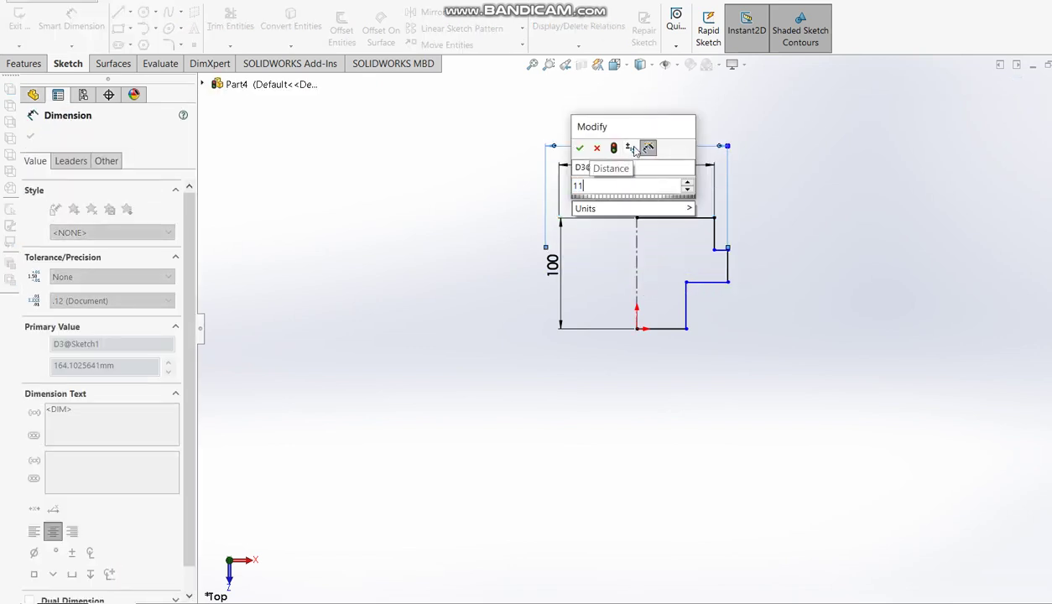
key(Escape)
text(110)
key(Return)
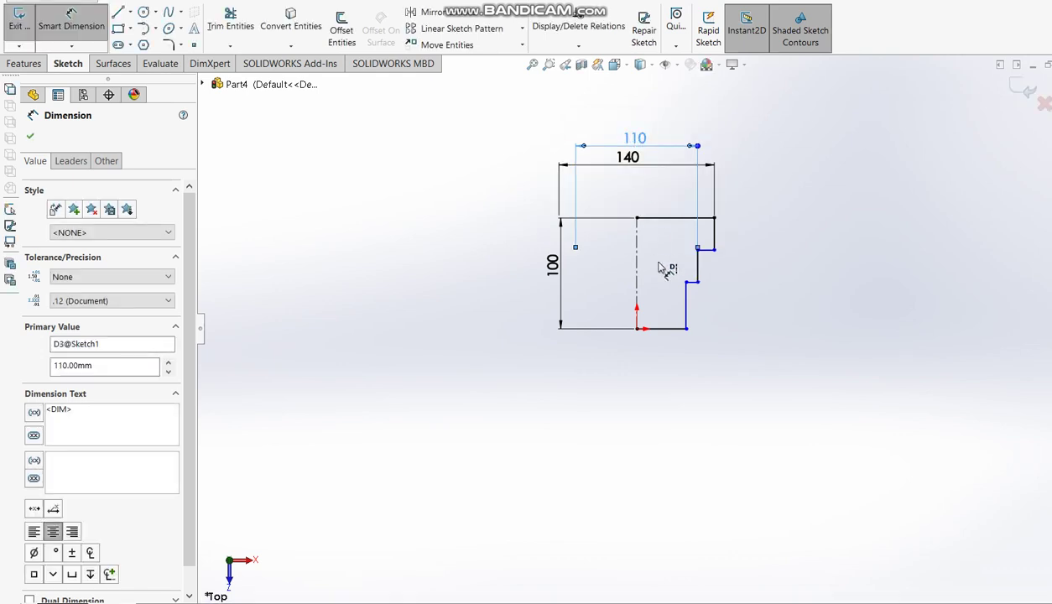
Step: Set the bottom width to 80 mm, then switch to the reference drawing
click(687, 308)
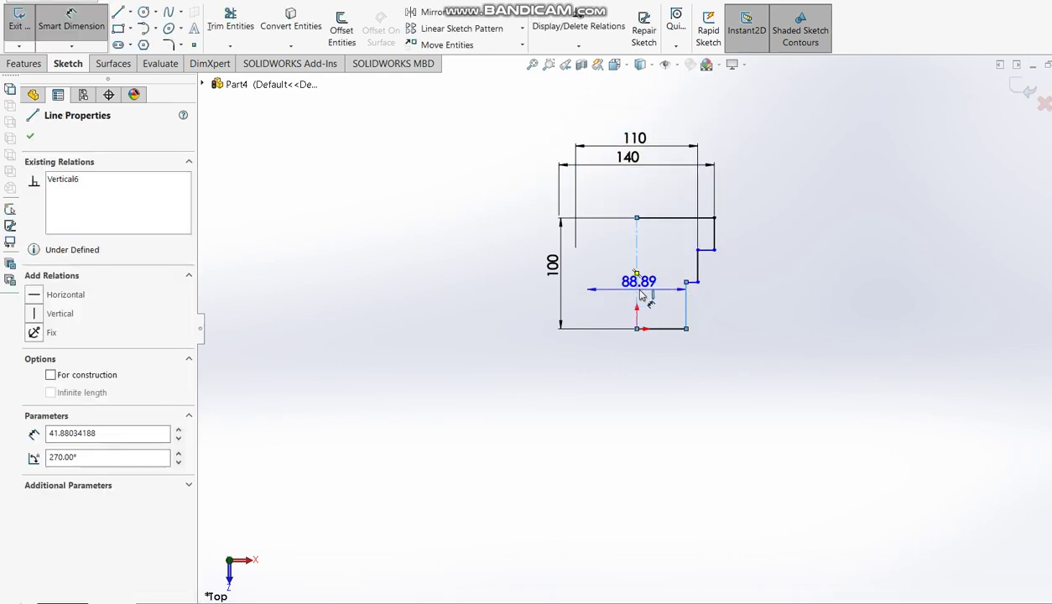
click(637, 375)
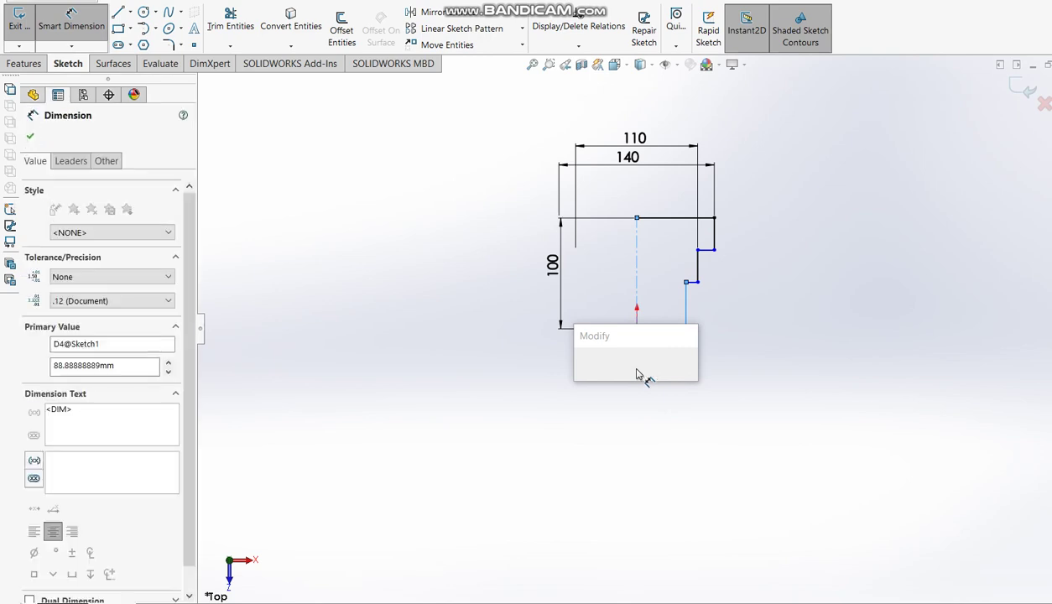
text(80)
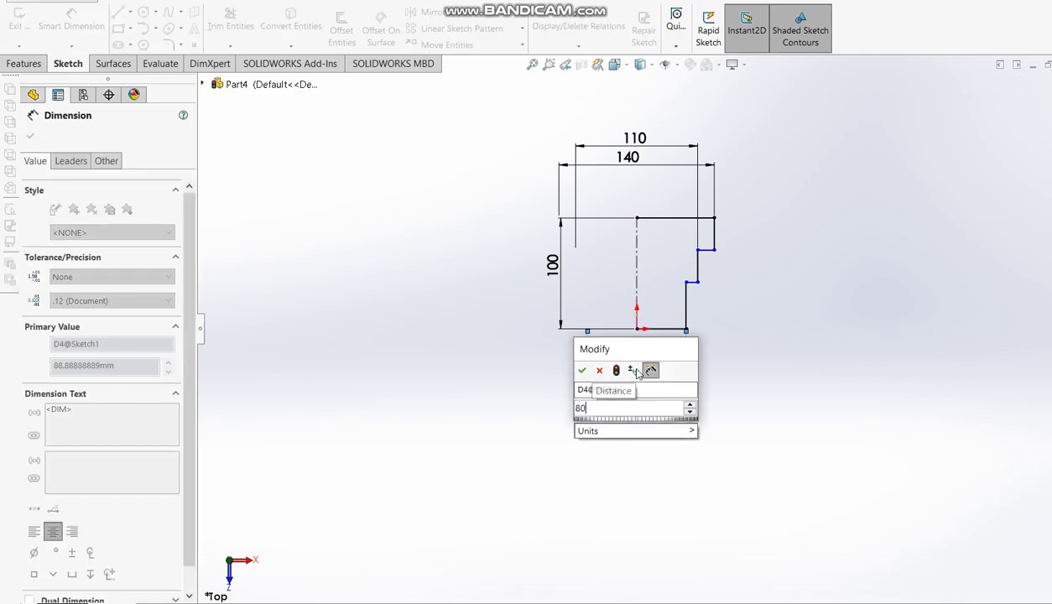
key(Return)
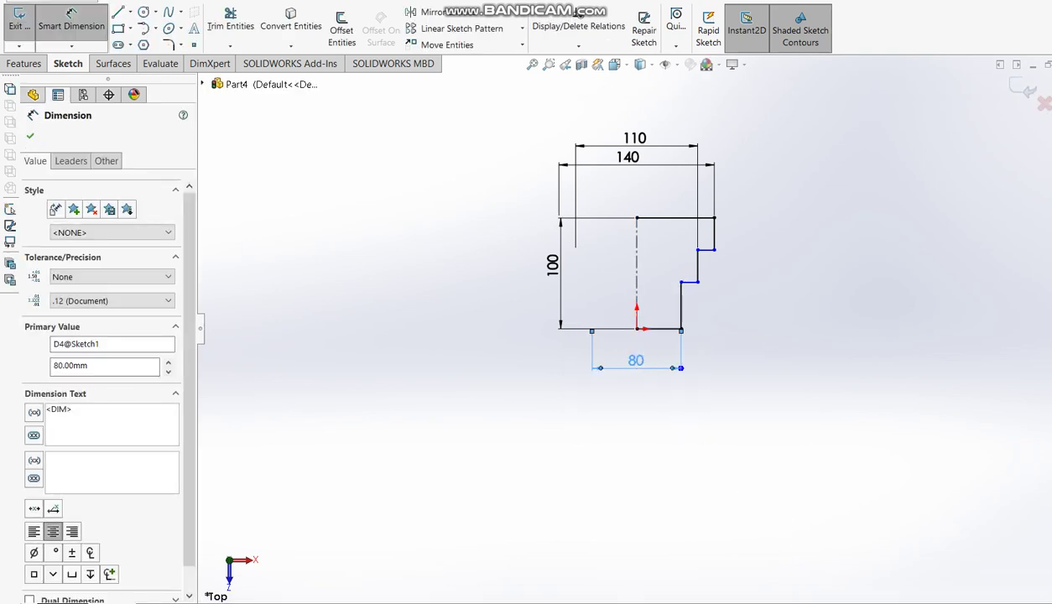
key(alt+Tab)
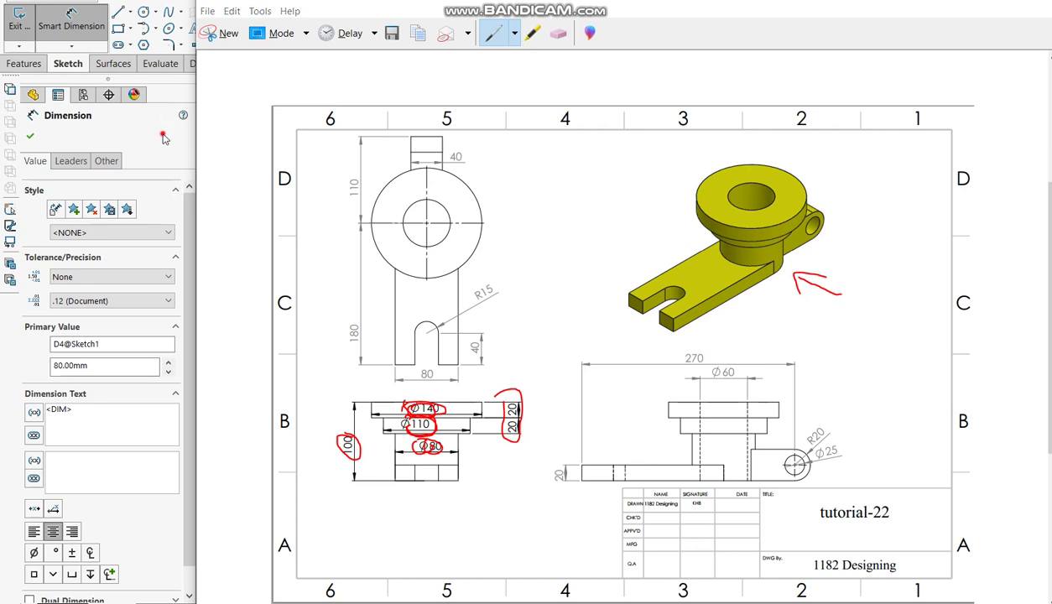
Step: Back in SOLIDWORKS, dimension both step heights to 20 mm
key(alt+Tab)
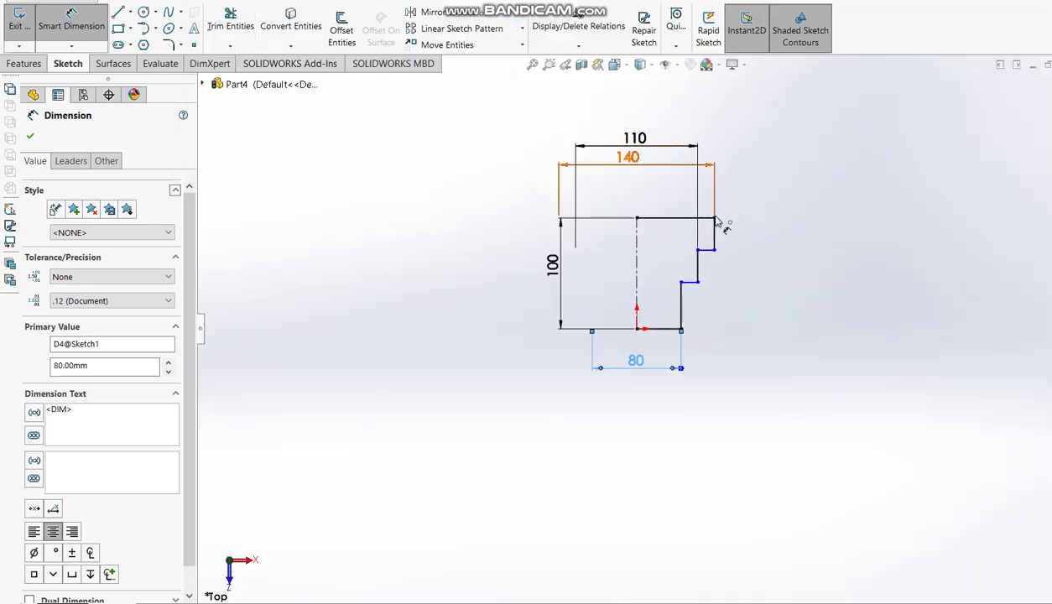
click(715, 235)
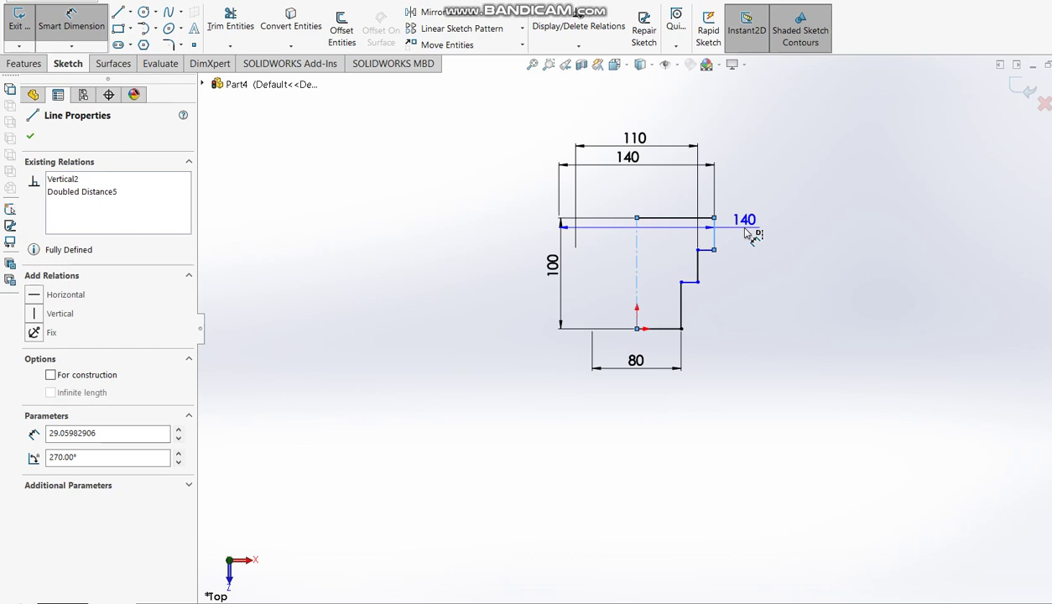
click(758, 222)
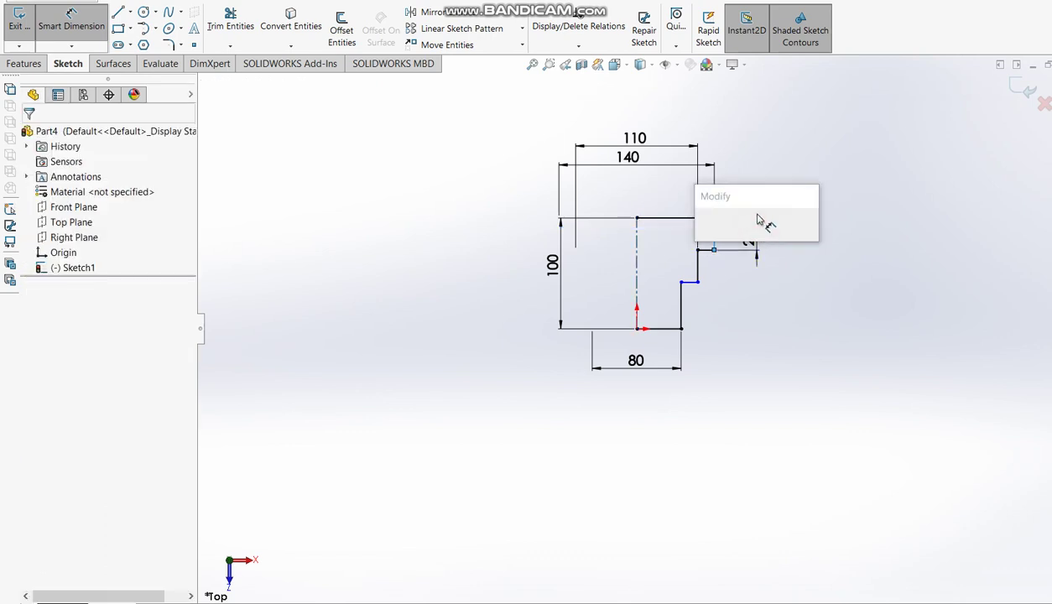
text(20)
key(Return)
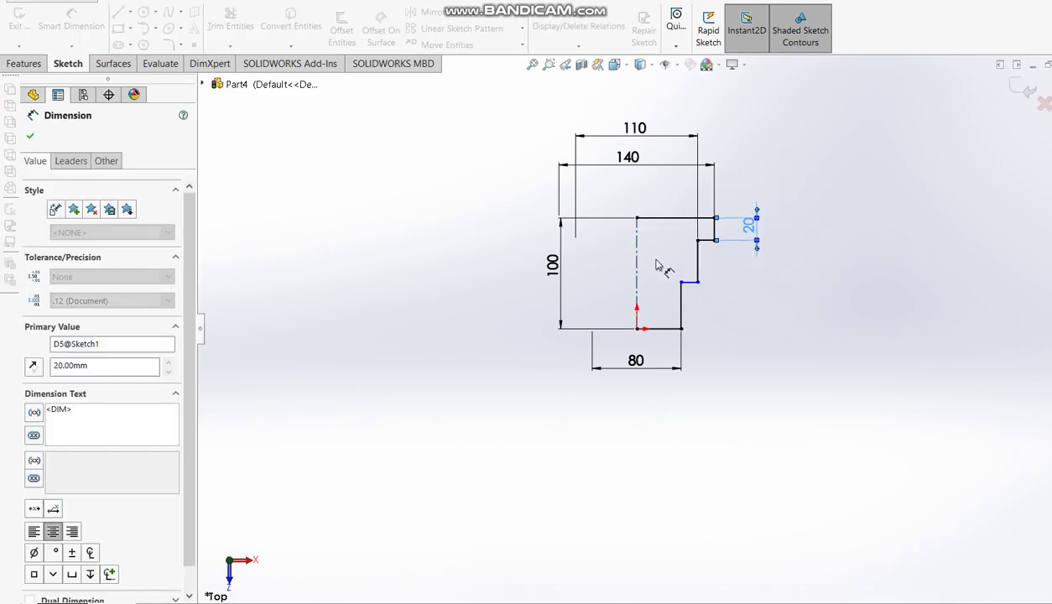
click(700, 258)
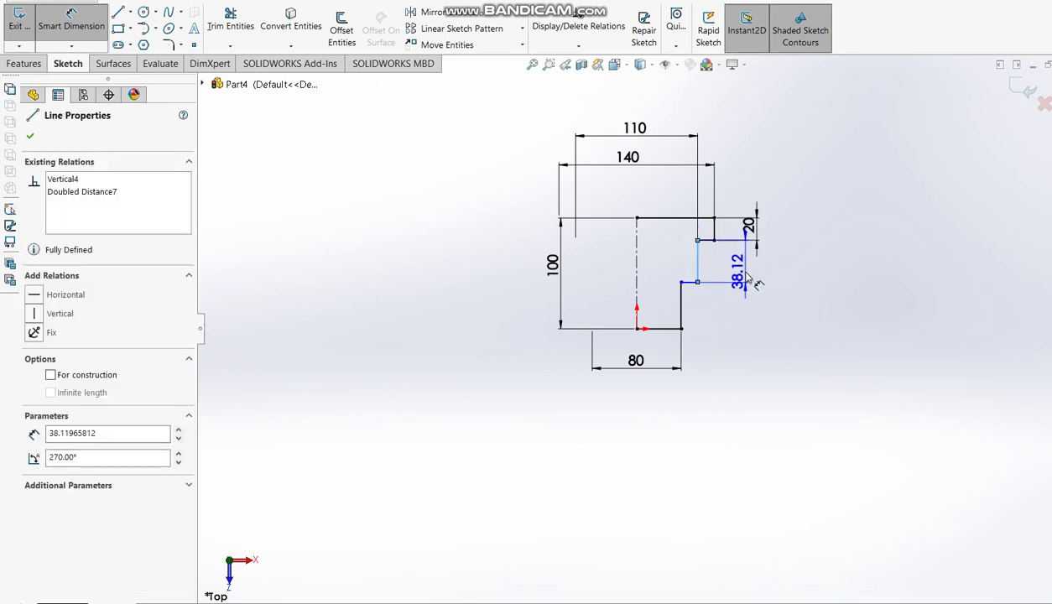
click(751, 254)
text(20)
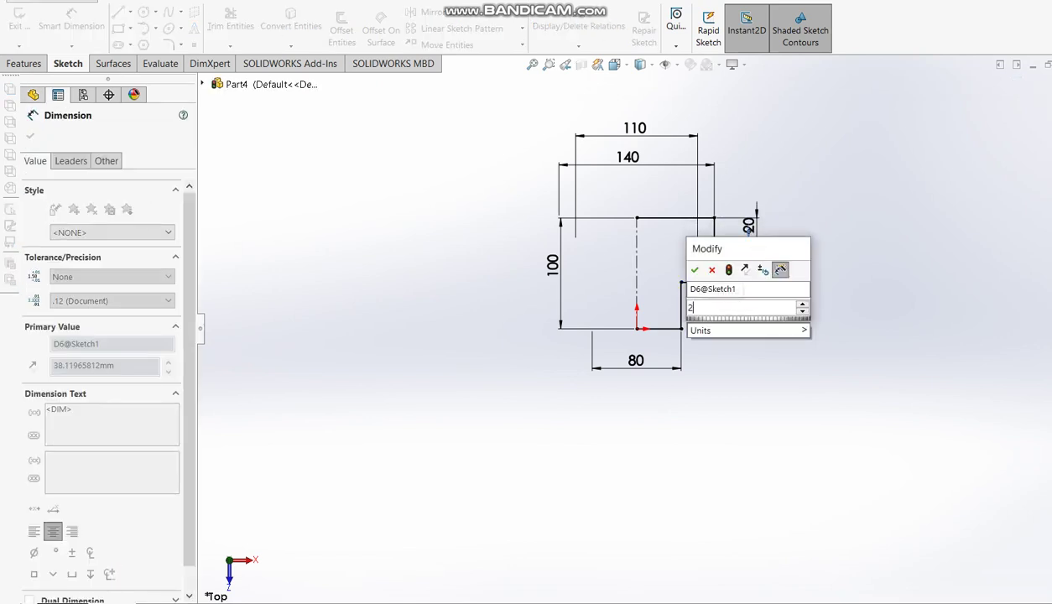
key(Return)
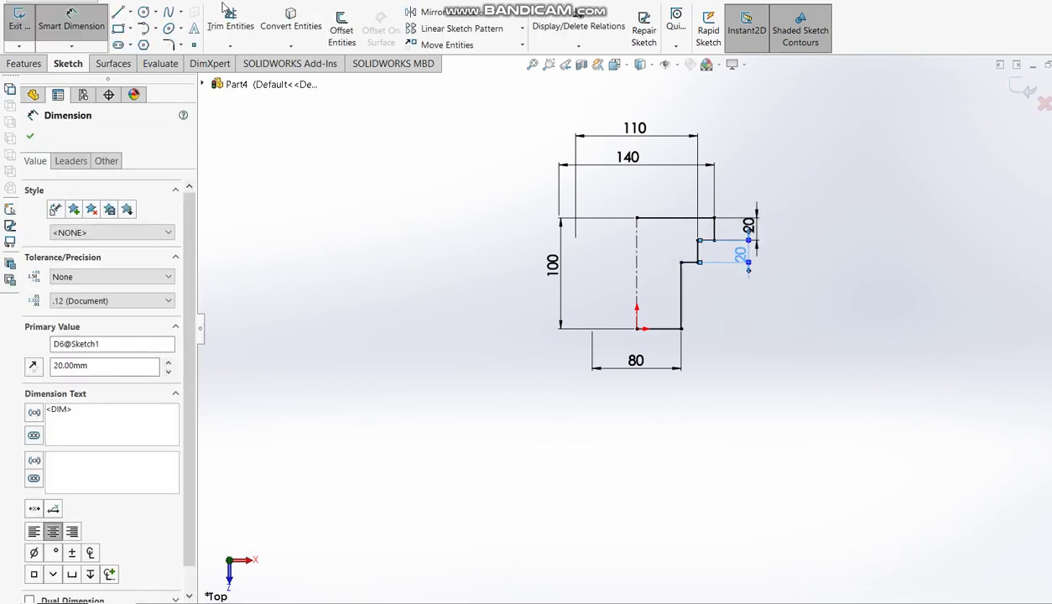
Step: Close the profile with a line down the centerline and exit the sketch
click(638, 219)
click(638, 329)
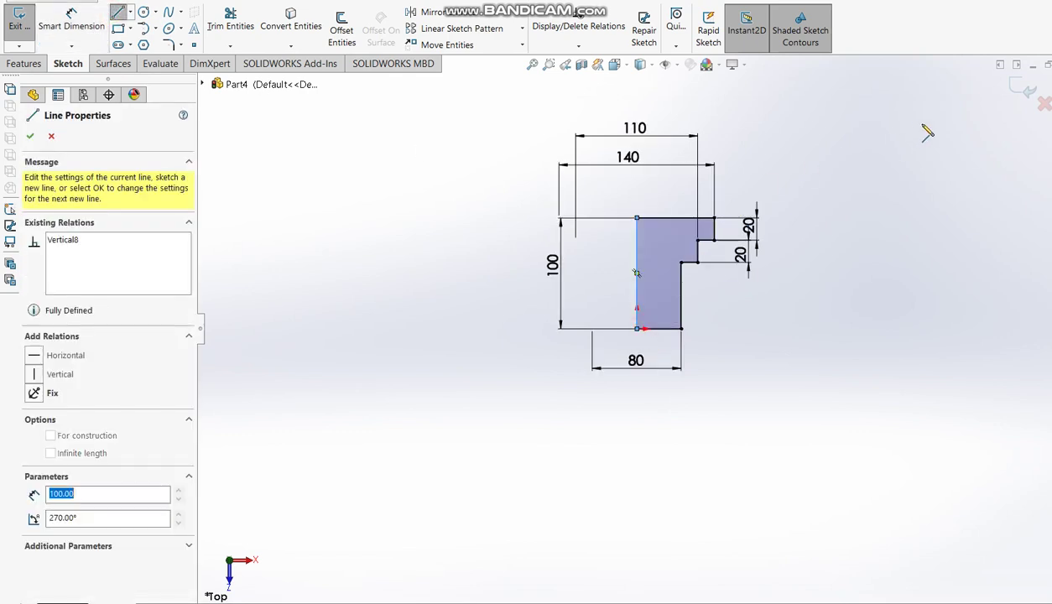
click(1018, 99)
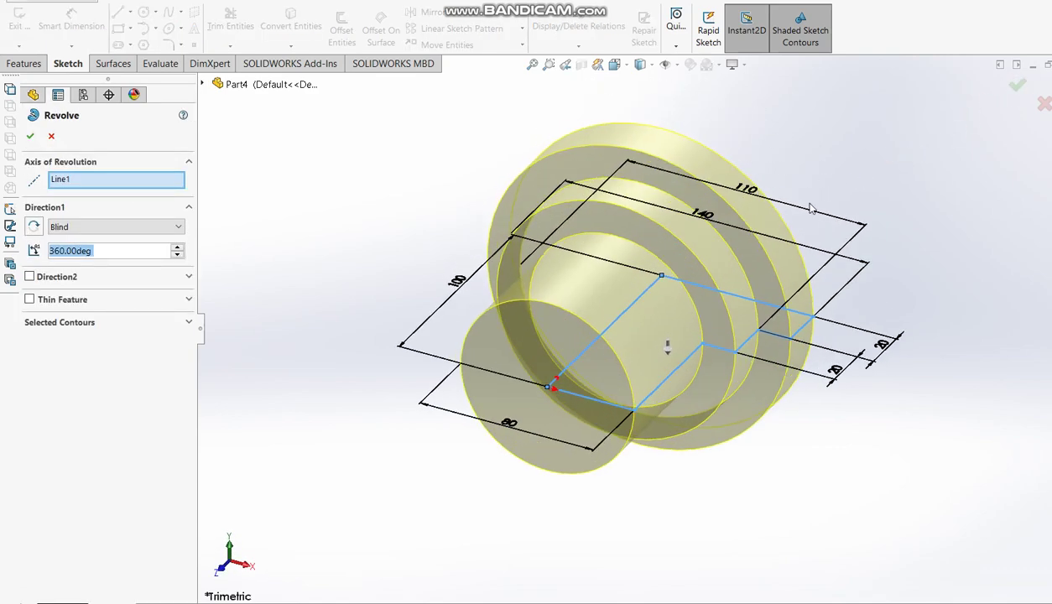
Step: Confirm the 360° revolve and switch to the reference drawing
key(Return)
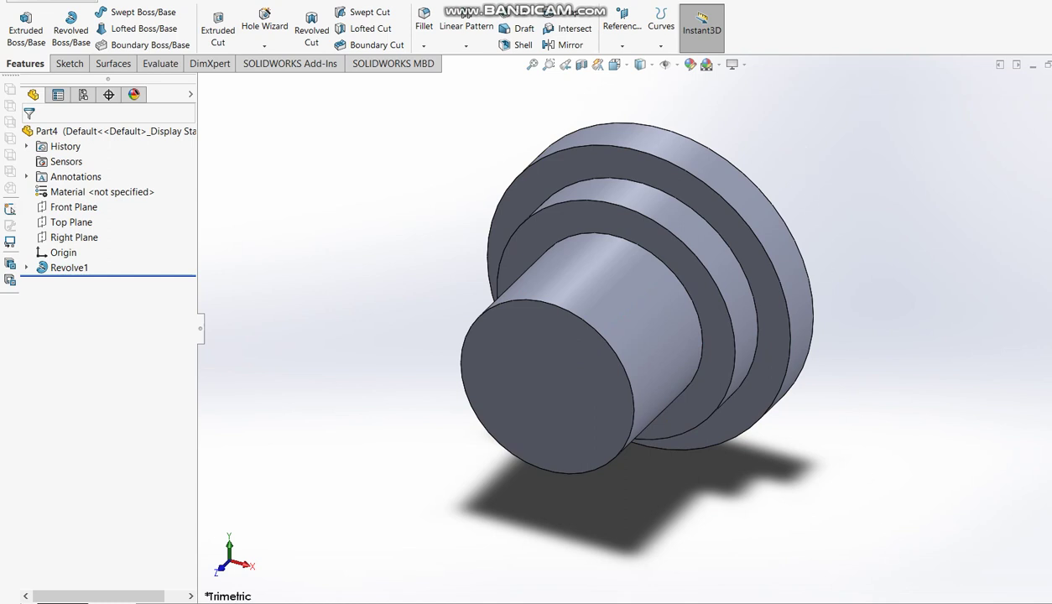
key(alt+Tab)
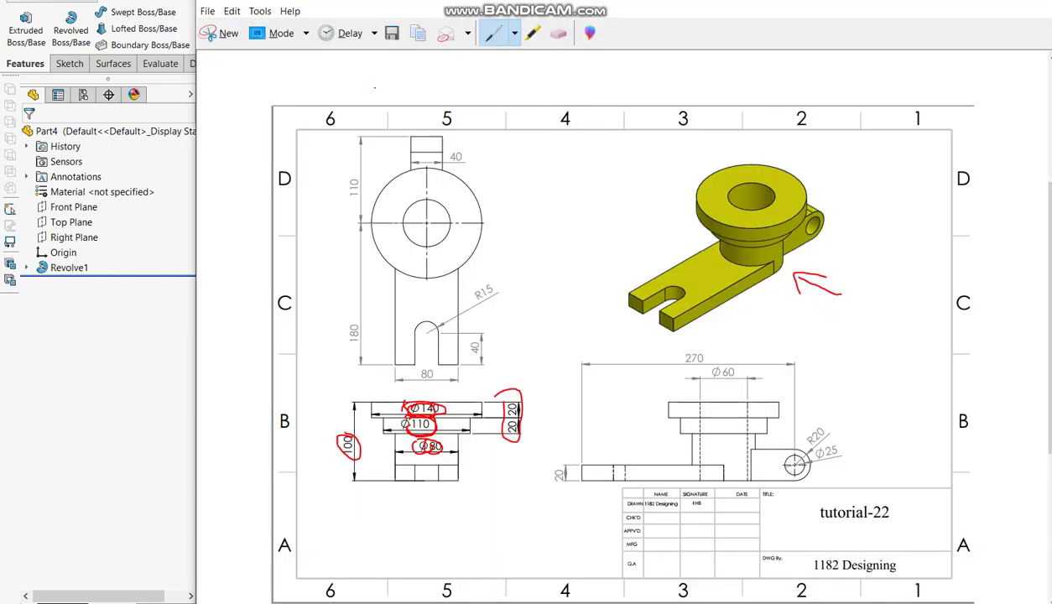
Step: Switch the Snipping Tool pen to blue for marking the arm, then return to SOLIDWORKS
click(516, 33)
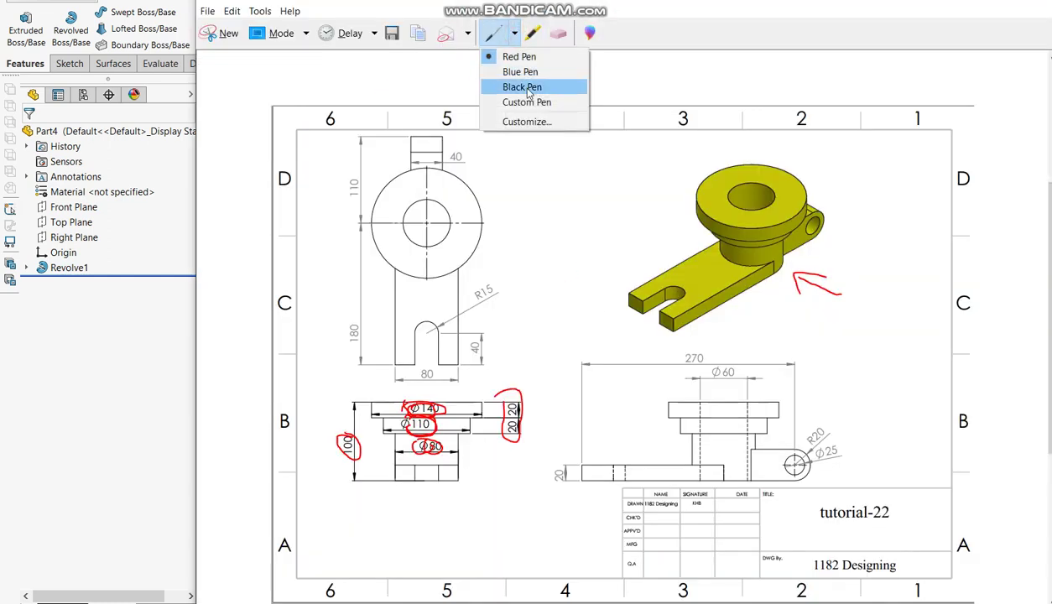
click(518, 71)
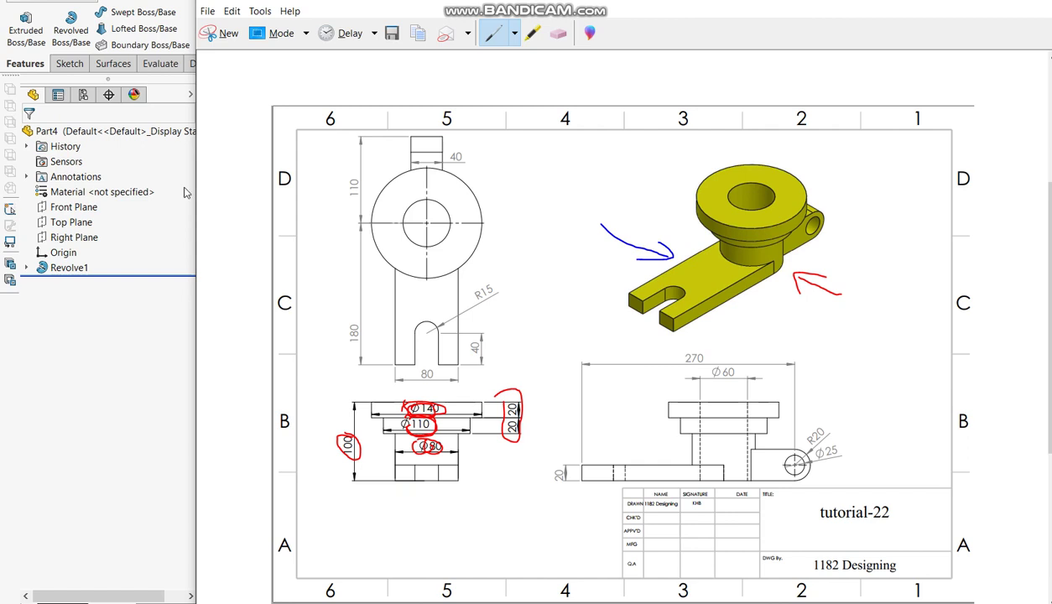
click(135, 352)
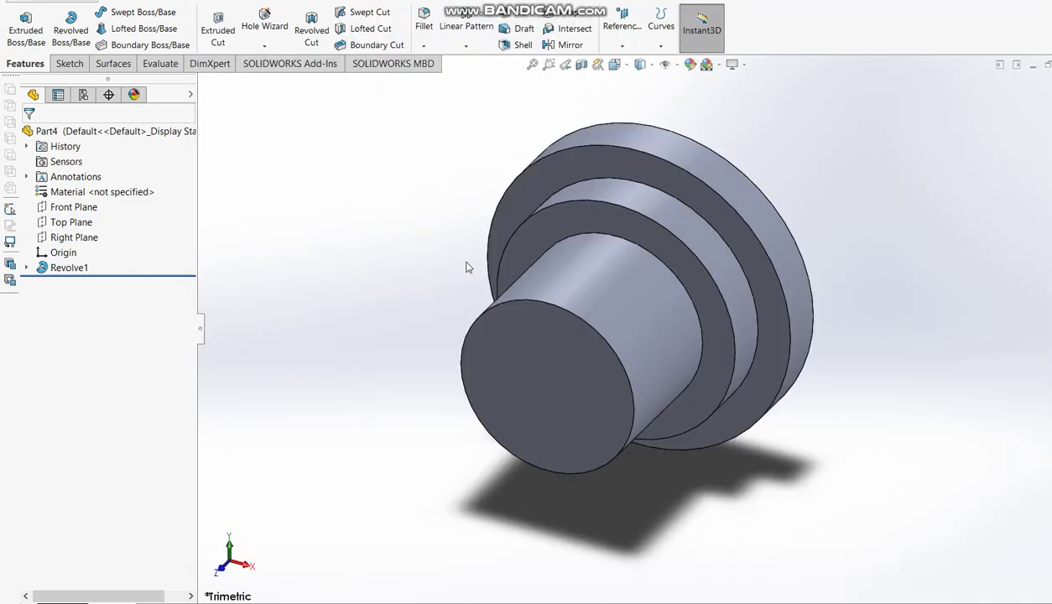
Step: Start a Front Plane sketch and draw a rectangle from the inner circle's top out to the right
click(56, 210)
mouse_move(361, 279)
middle_down()
mouse_move(294, 357)
mouse_move(184, 328)
mouse_move(270, 305)
middle_up()
click(38, 18)
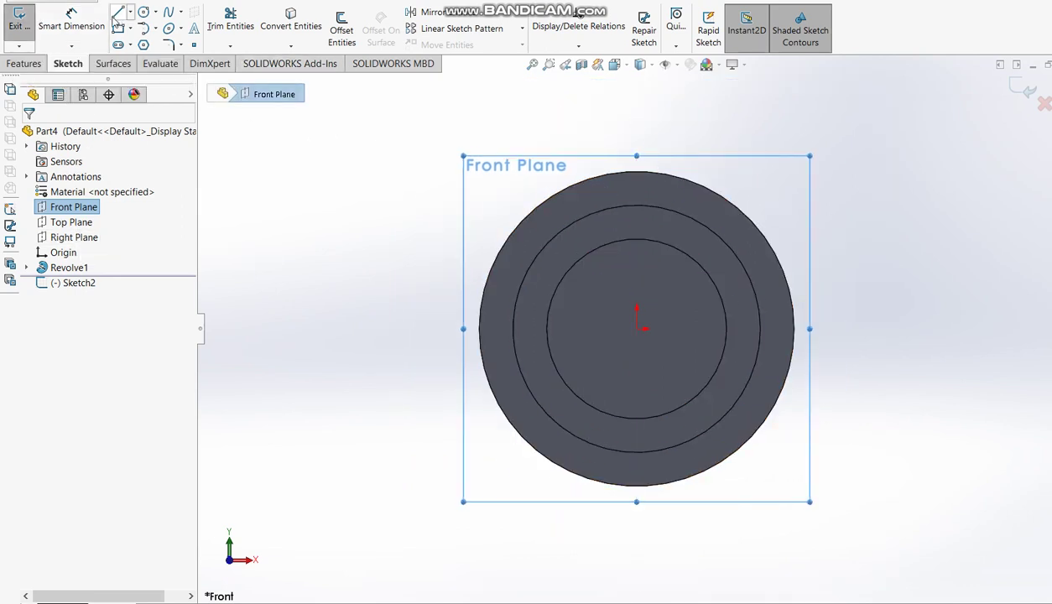
click(119, 13)
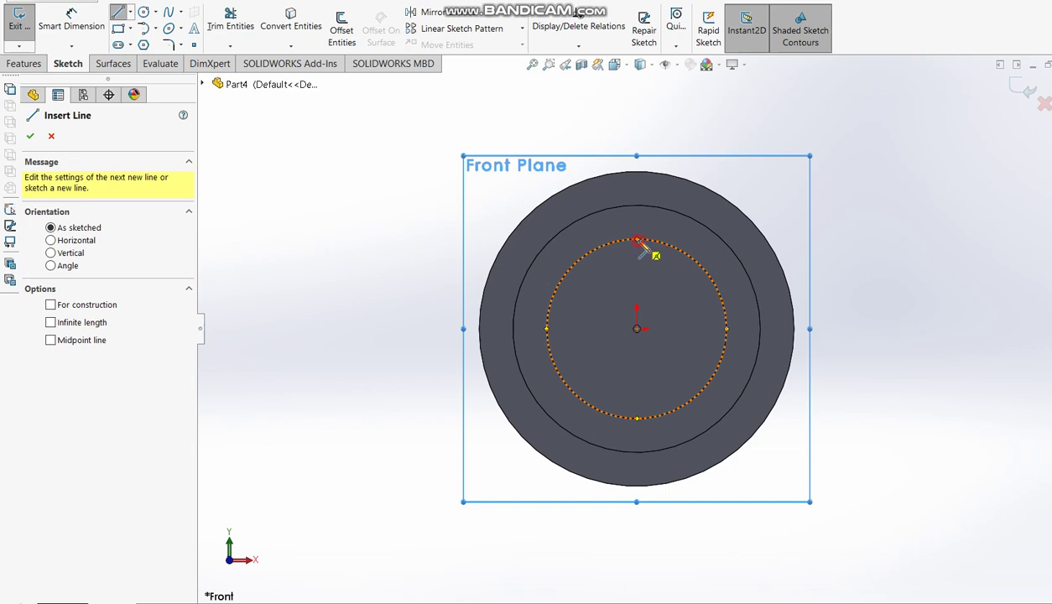
click(638, 241)
click(1016, 240)
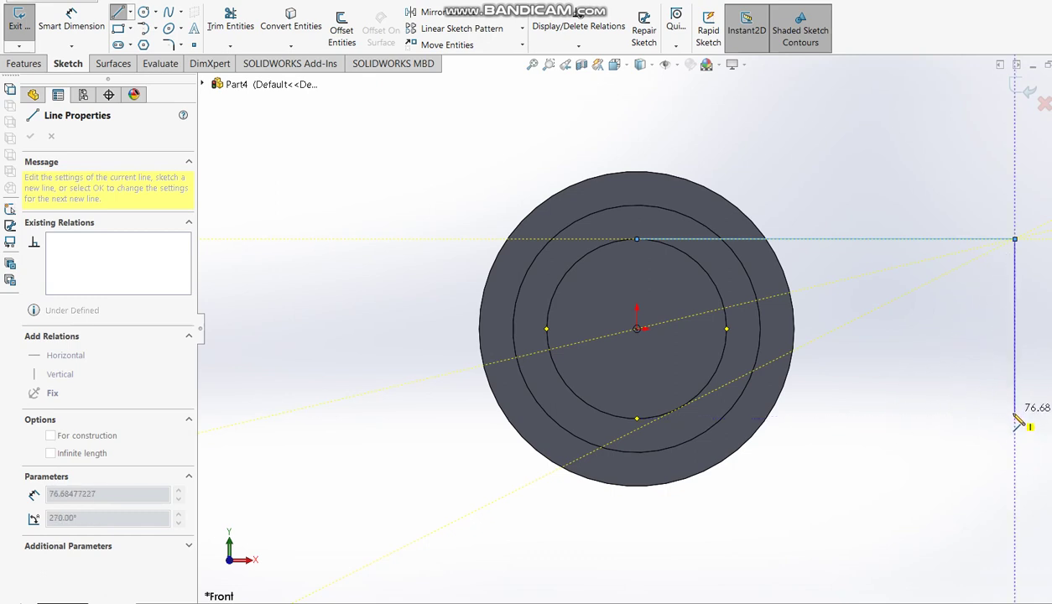
click(1014, 418)
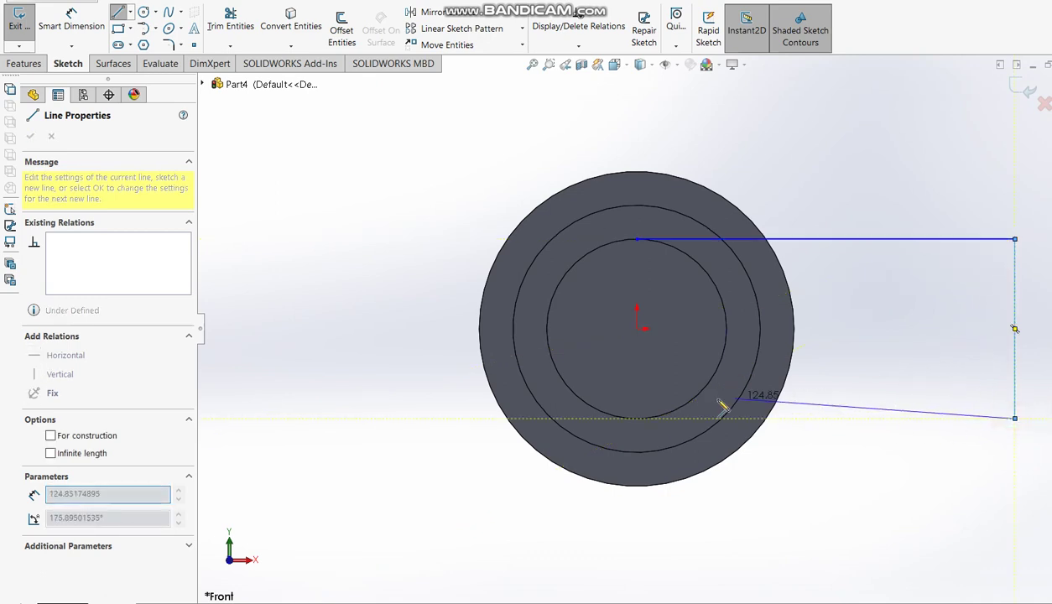
click(637, 418)
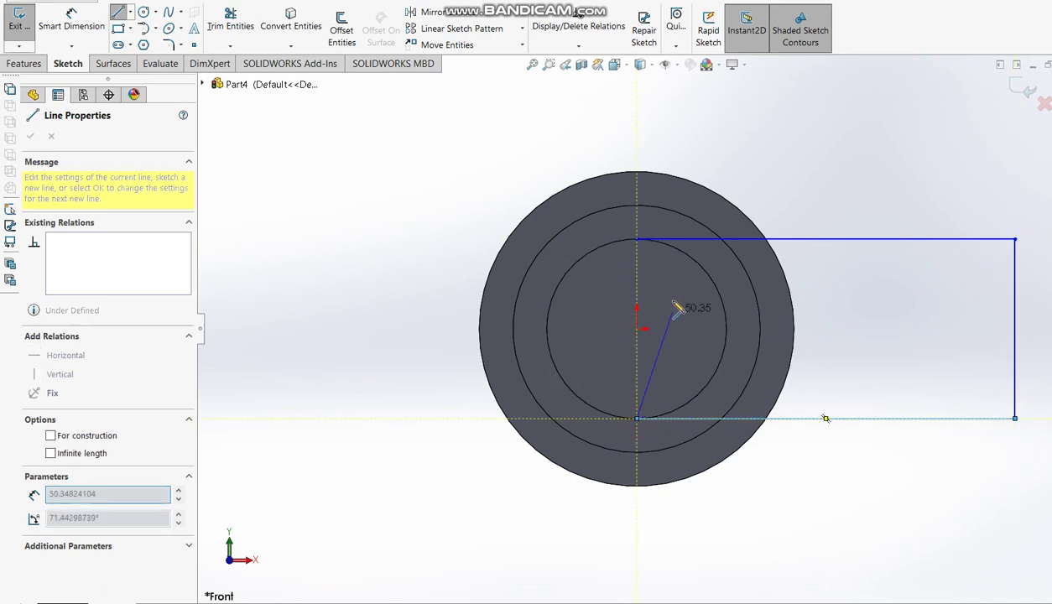
click(637, 241)
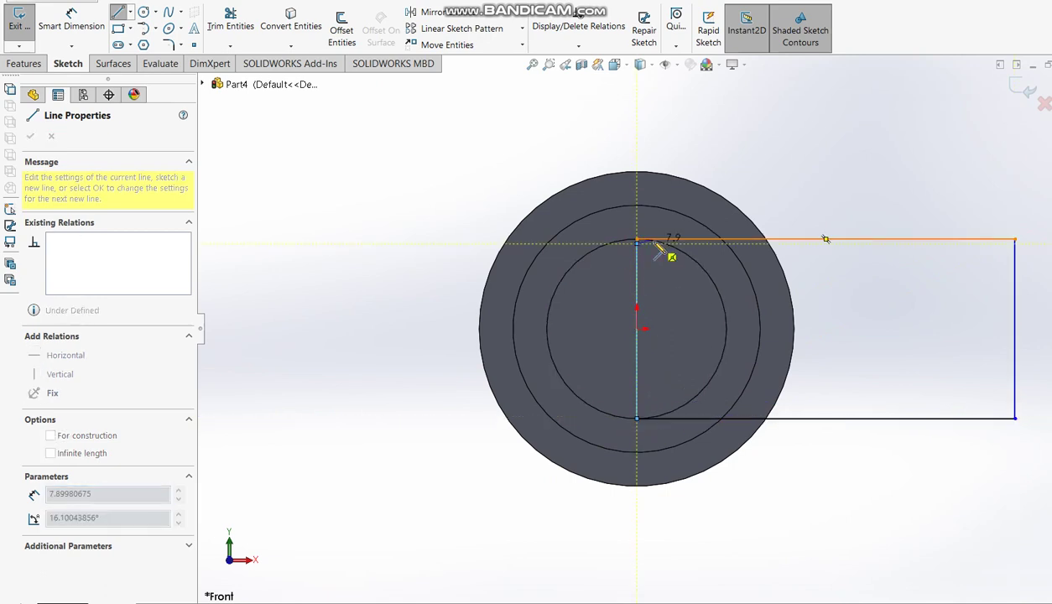
key(Escape)
Step: Trim the extra segment with Trim Entities to leave a closed arm profile
scroll(617, 252, down, 1)
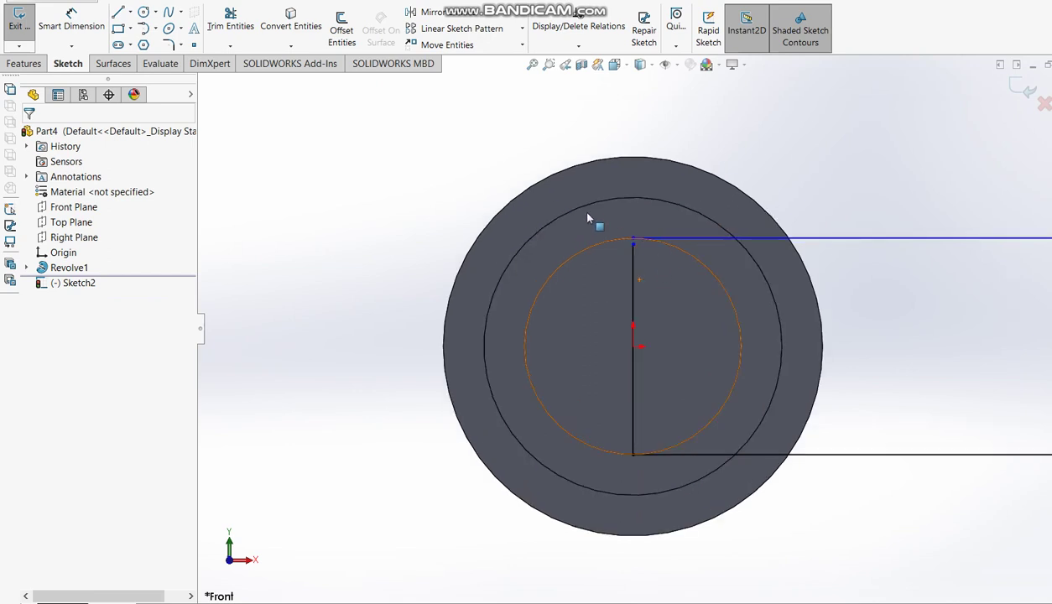
click(230, 46)
click(254, 64)
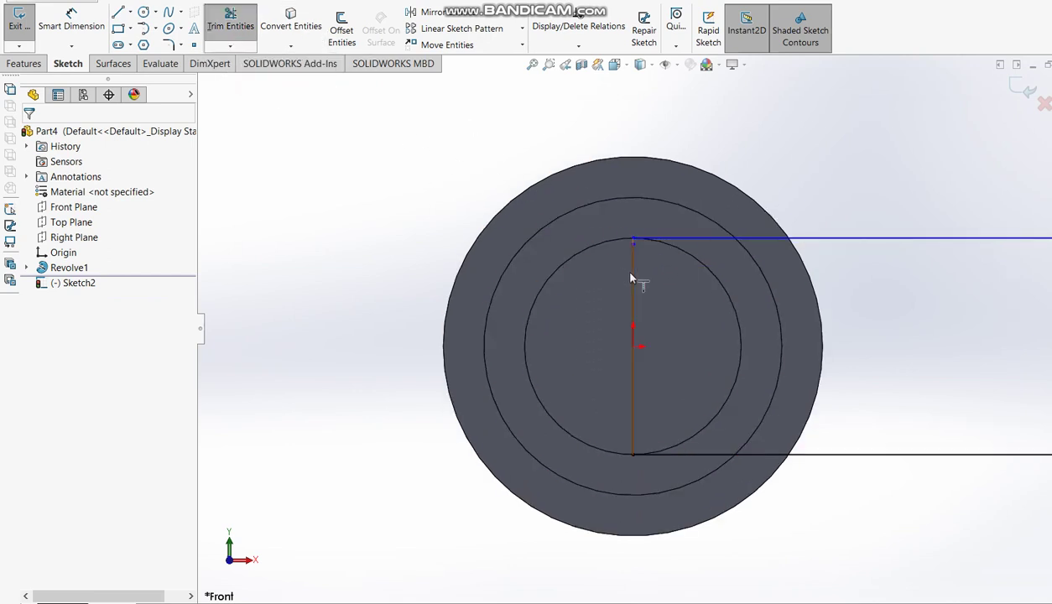
click(631, 279)
scroll(472, 225, up, 2)
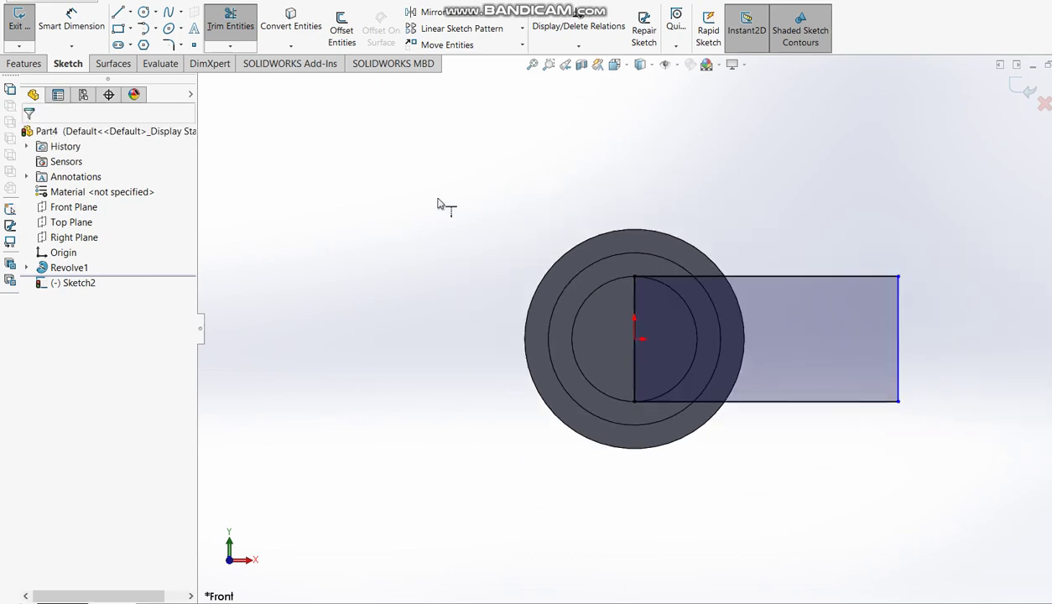
Step: Dimension the rectangle's top edge to 180 mm
click(72, 21)
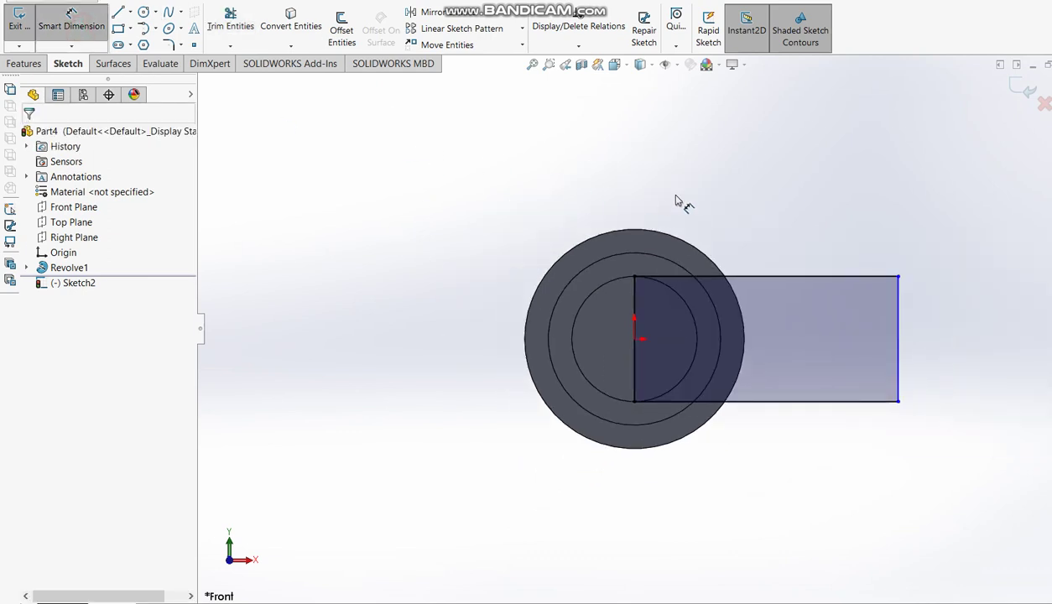
click(782, 276)
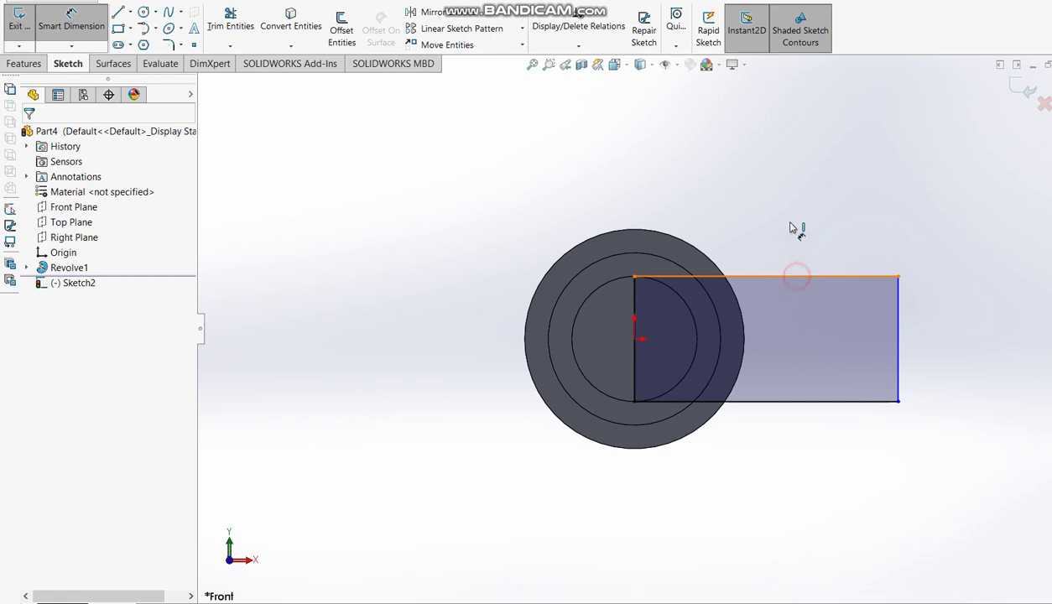
click(767, 206)
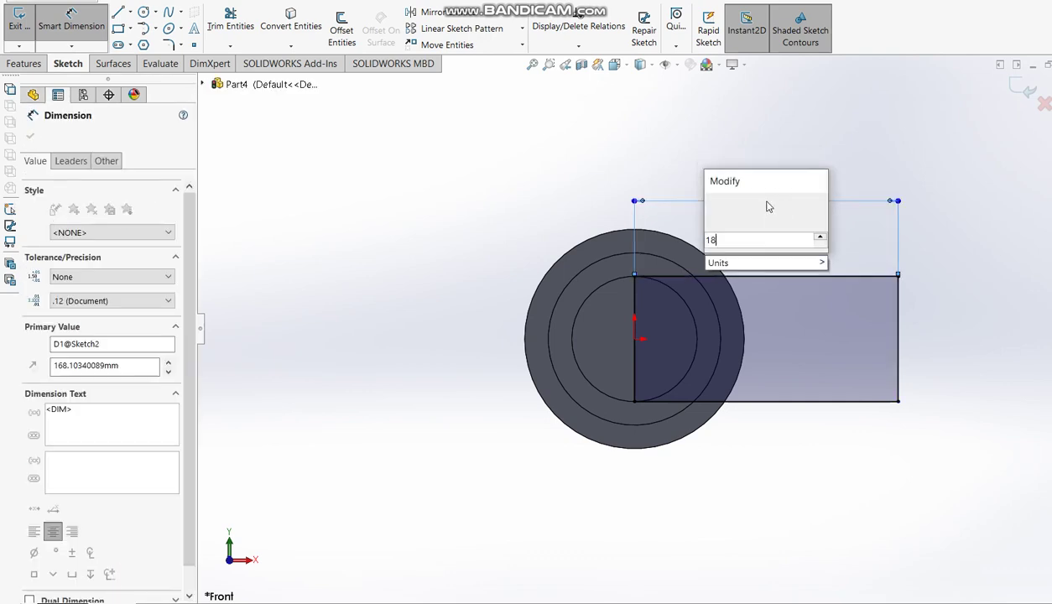
text(180)
key(Return)
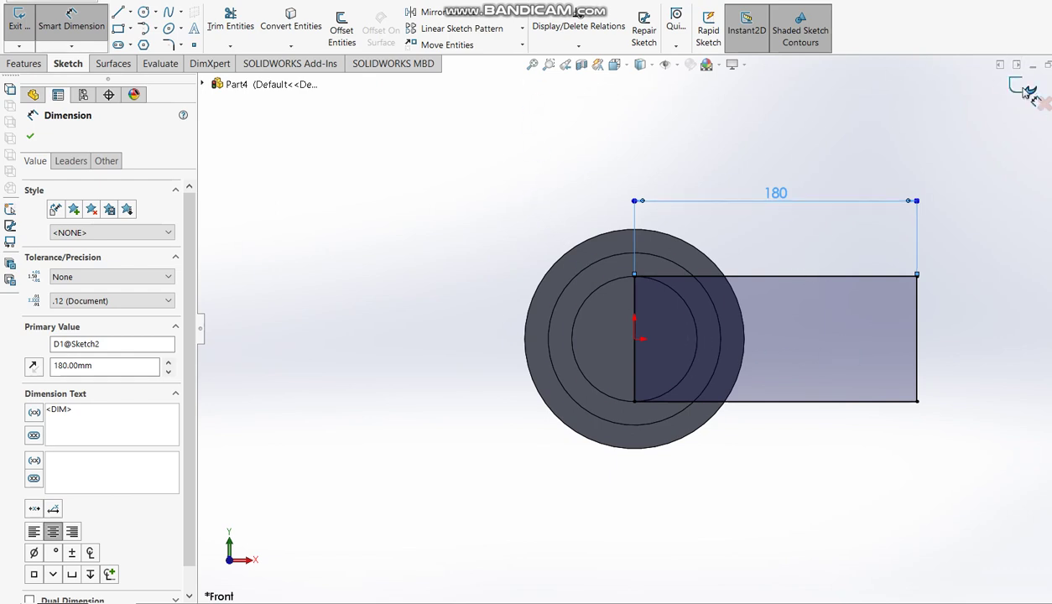
Step: Discard the over-defining 80 height dimension and switch to the reference drawing
click(917, 346)
click(966, 290)
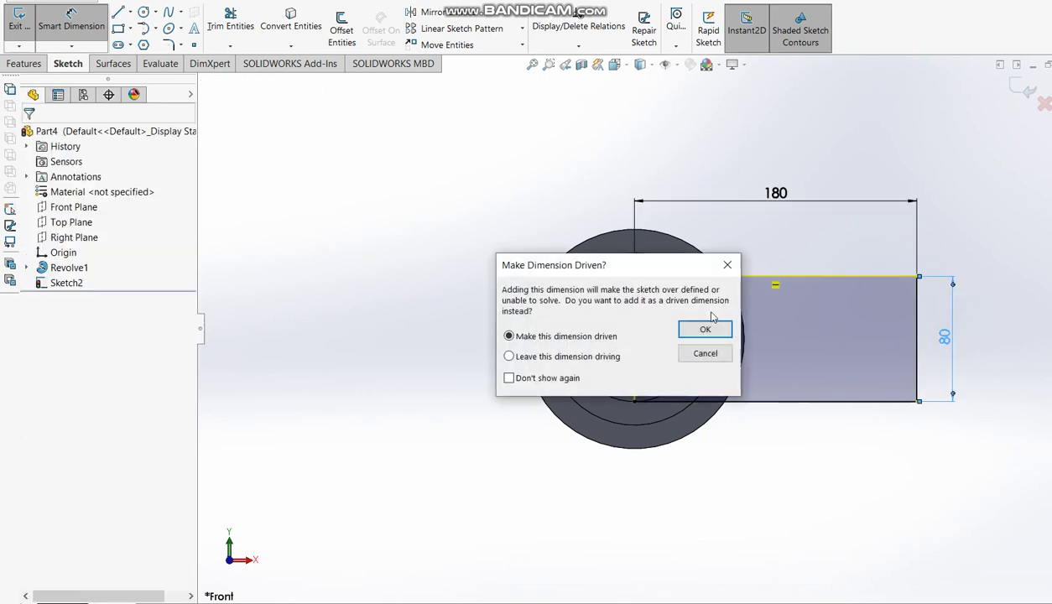
click(723, 268)
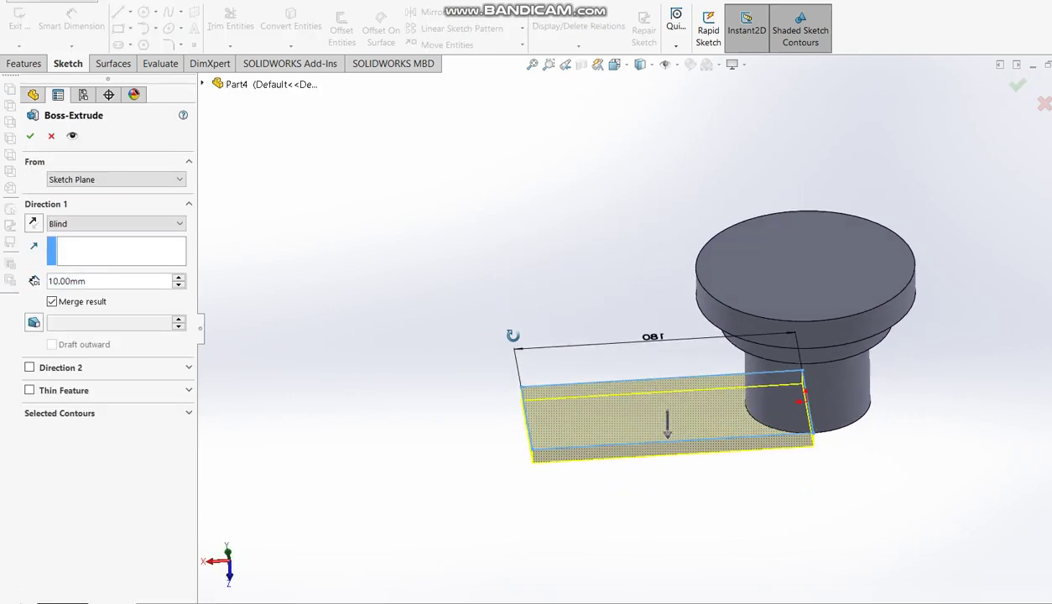
key(alt+Tab)
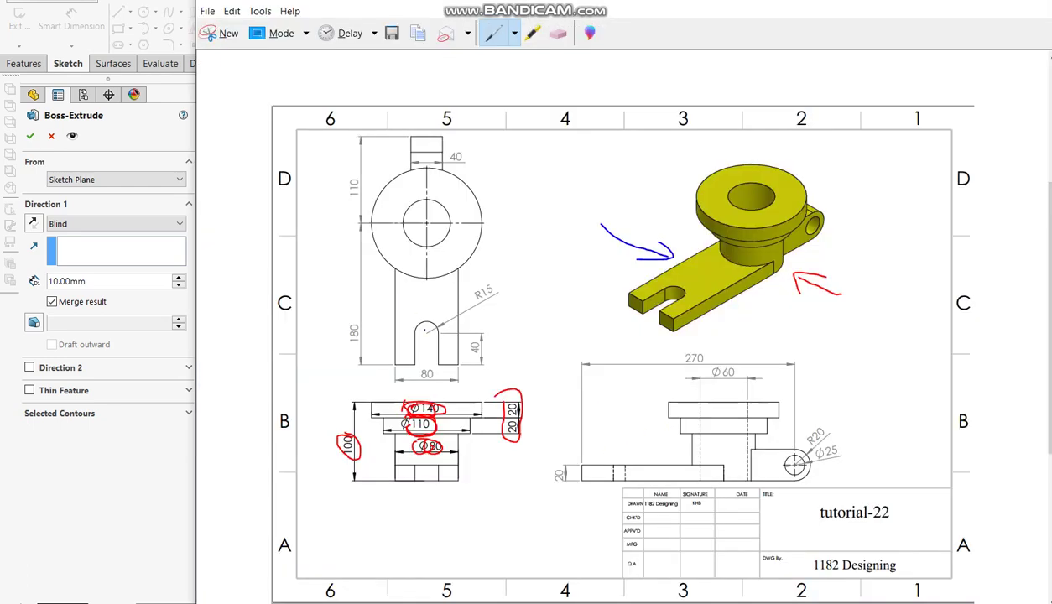
Step: Circle the 180, 20 and 80 arm dimensions in blue, then return to SOLIDWORKS
drag(354, 312, 347, 346)
drag(558, 468, 559, 485)
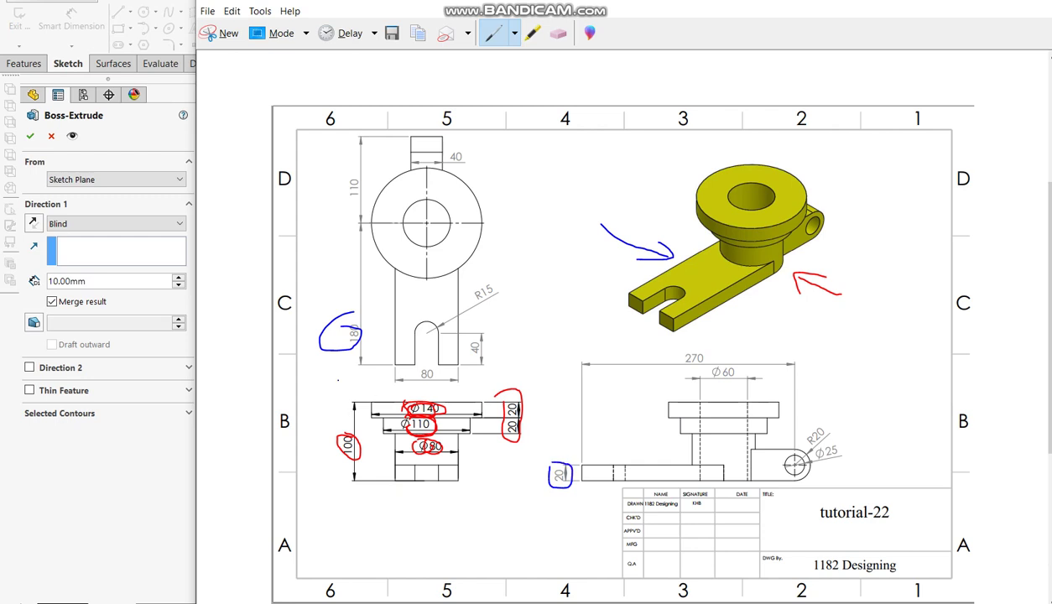
drag(409, 370, 422, 379)
click(165, 473)
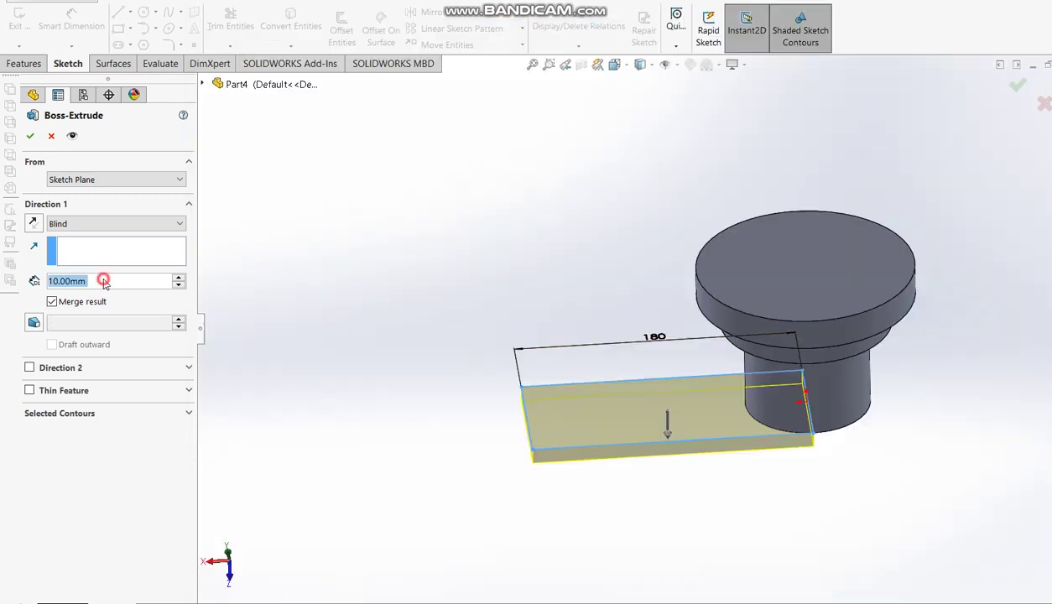
Step: Extrude the arm 20 mm, reversed to grow upward, then bring back the reference drawing
drag(106, 281, 0, 285)
text(20)
key(Return)
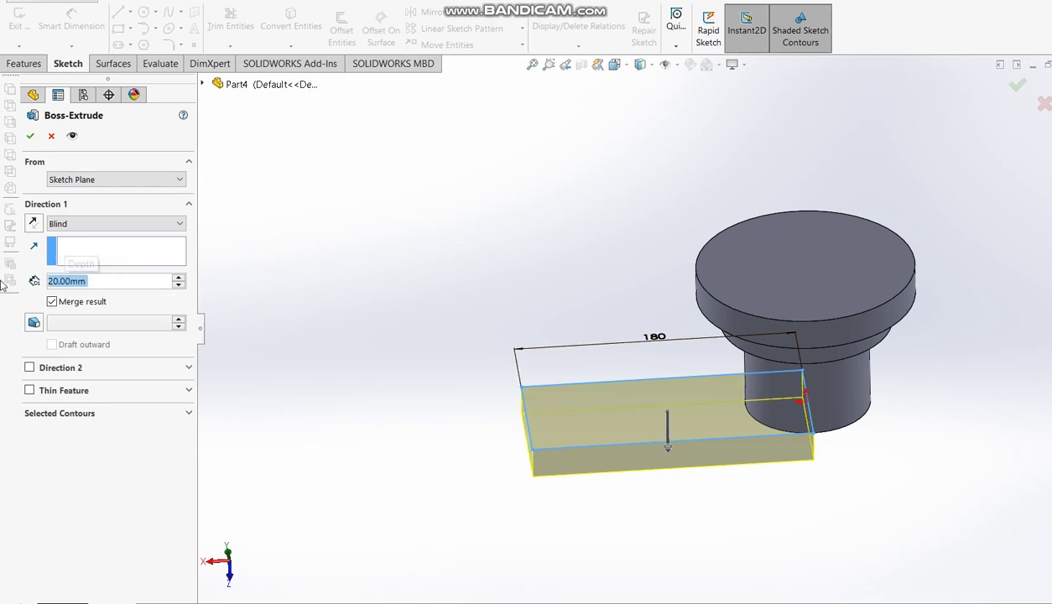
click(33, 223)
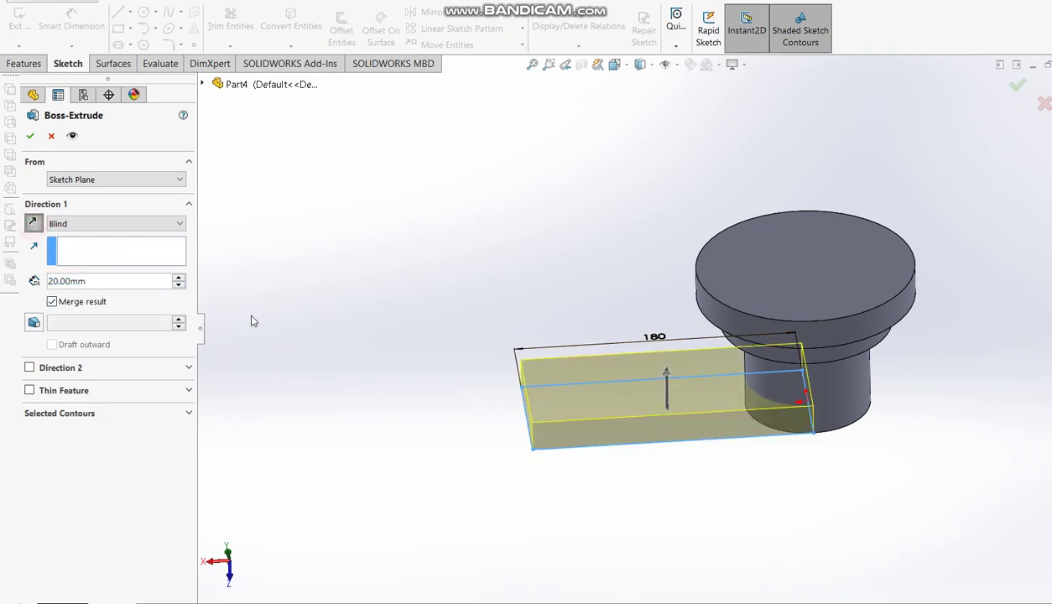
click(1014, 84)
click(526, 155)
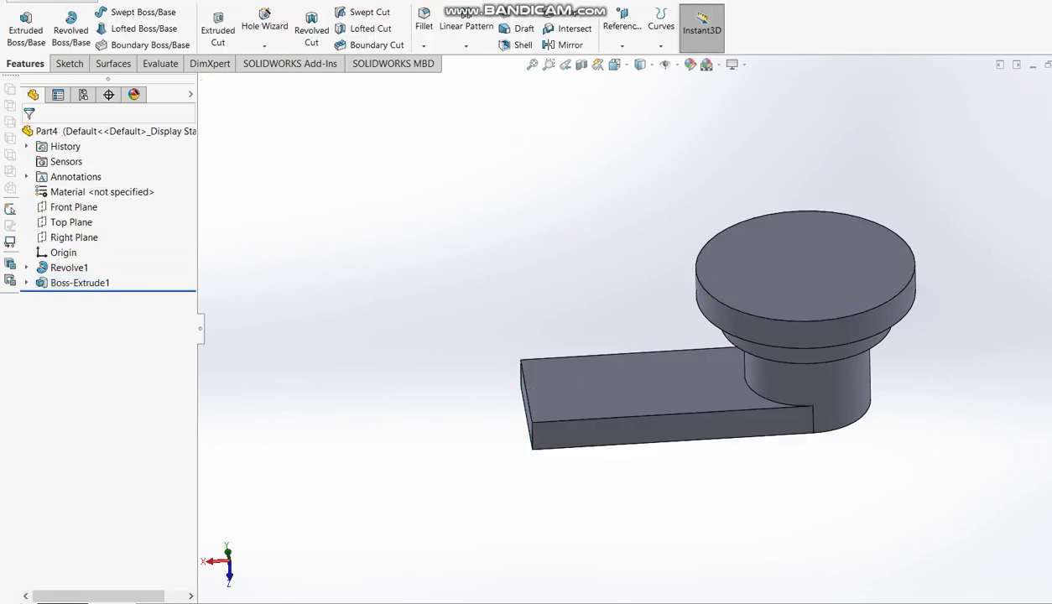
key(alt+Tab)
Step: Switch the Snipping Tool pen to black ink
click(514, 34)
click(507, 74)
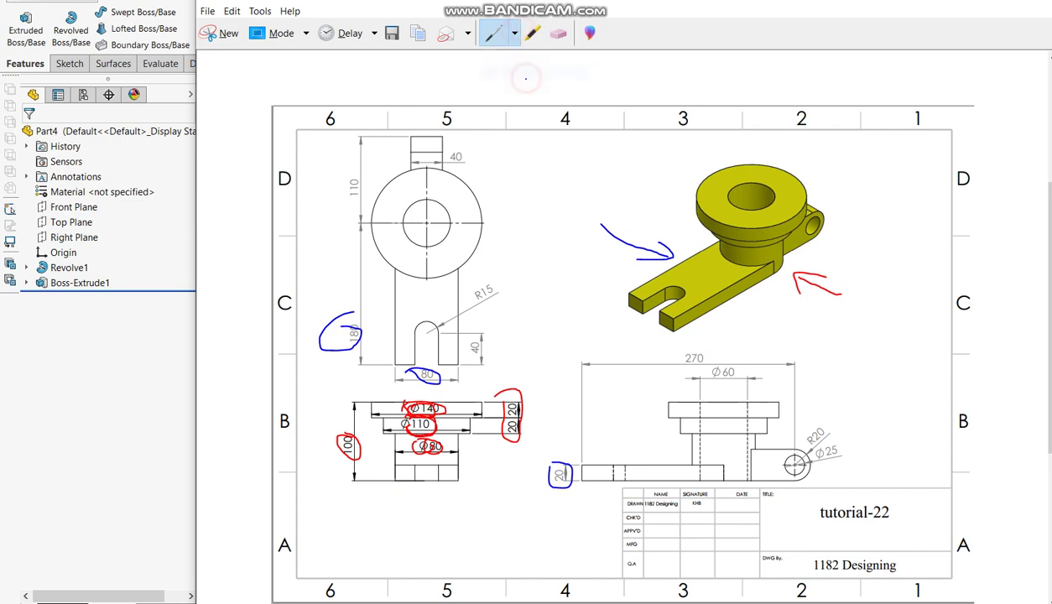
click(514, 34)
click(512, 85)
Step: Point an arrow at the arm's slot and circle the slot outline, R15 radius and 40 depth
drag(615, 332, 656, 314)
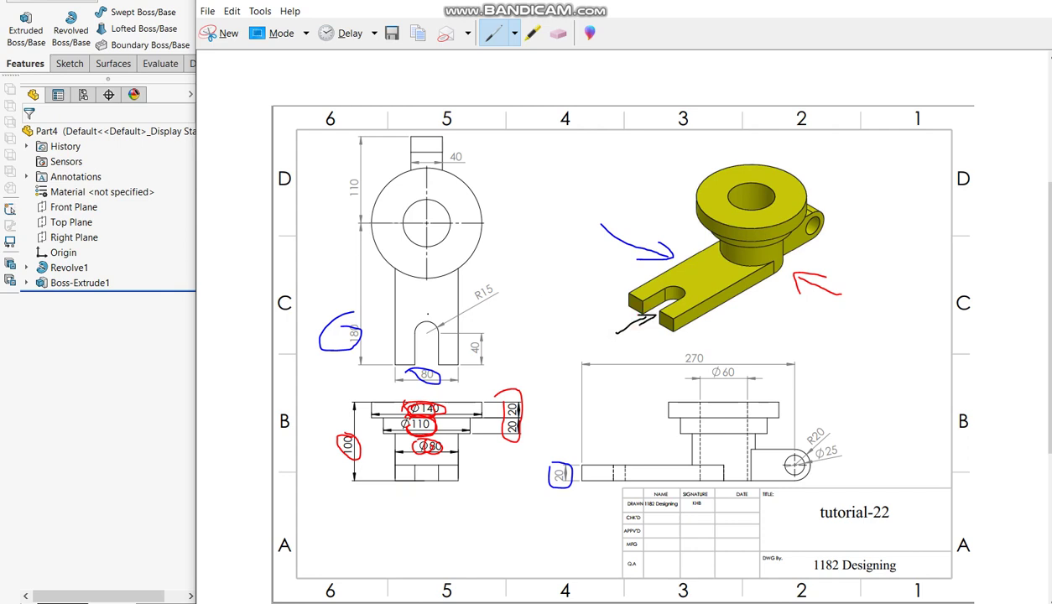
mouse_move(415, 304)
mouse_down()
mouse_move(408, 372)
mouse_move(426, 304)
mouse_up()
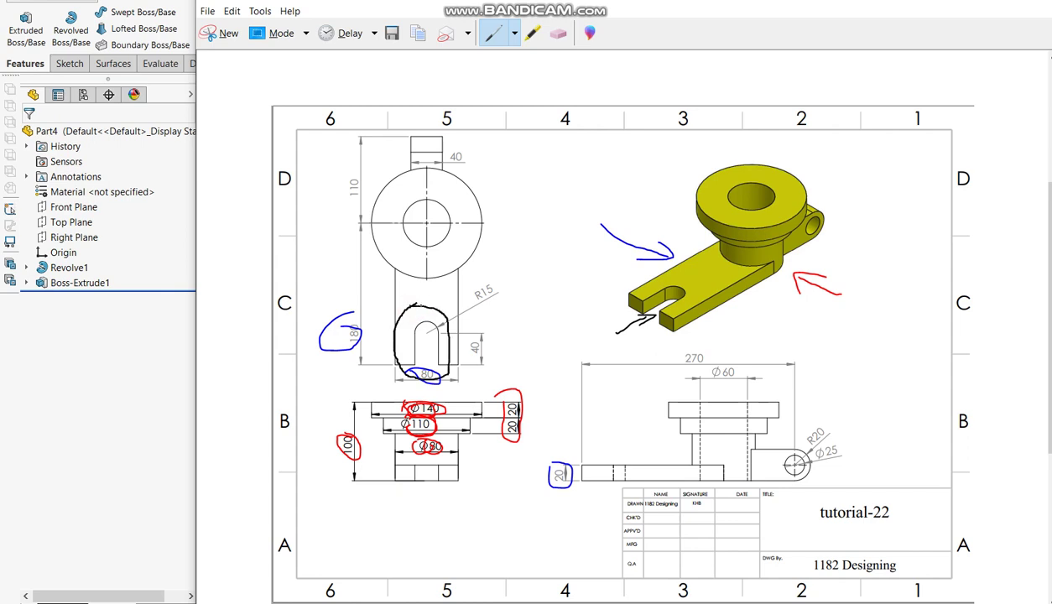
mouse_move(480, 278)
mouse_down()
mouse_move(468, 302)
mouse_move(483, 278)
mouse_up()
mouse_move(464, 332)
mouse_down()
mouse_move(482, 354)
mouse_move(466, 329)
mouse_up()
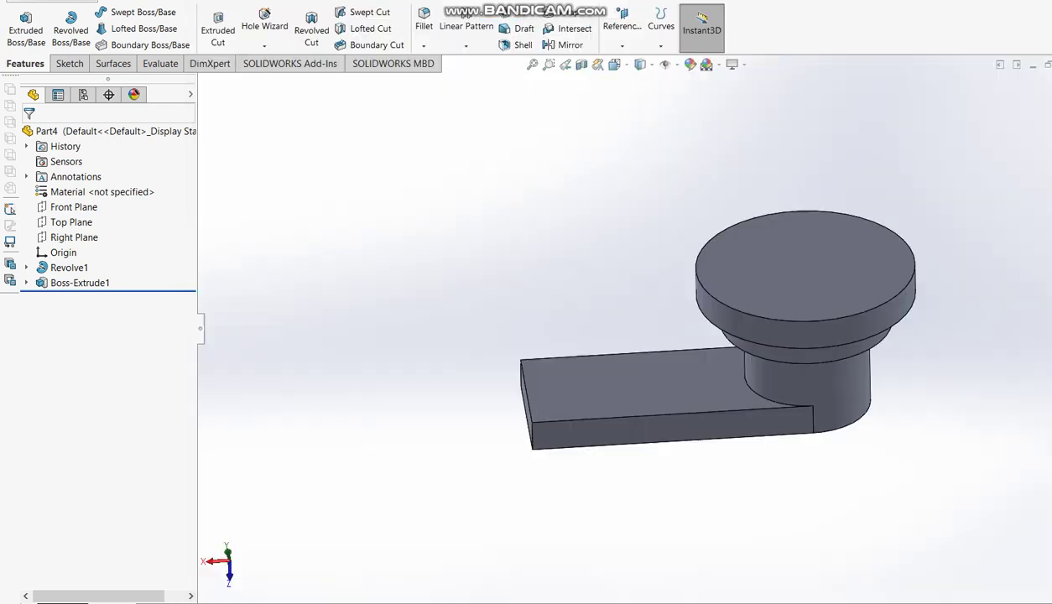
click(217, 30)
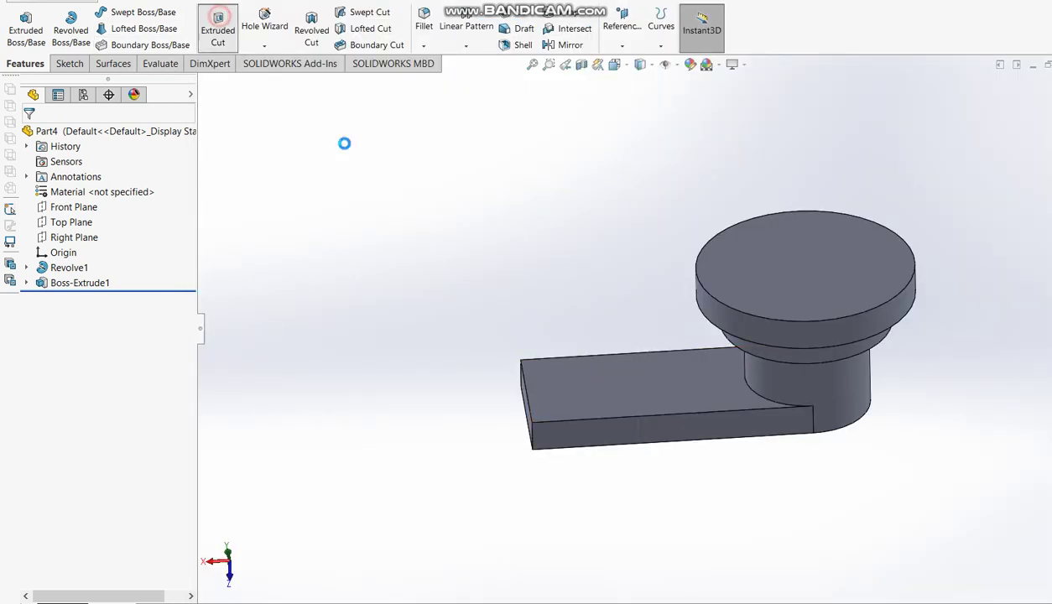
Step: Start a sketch on the arm's top face and draw a circle near its free end
click(635, 409)
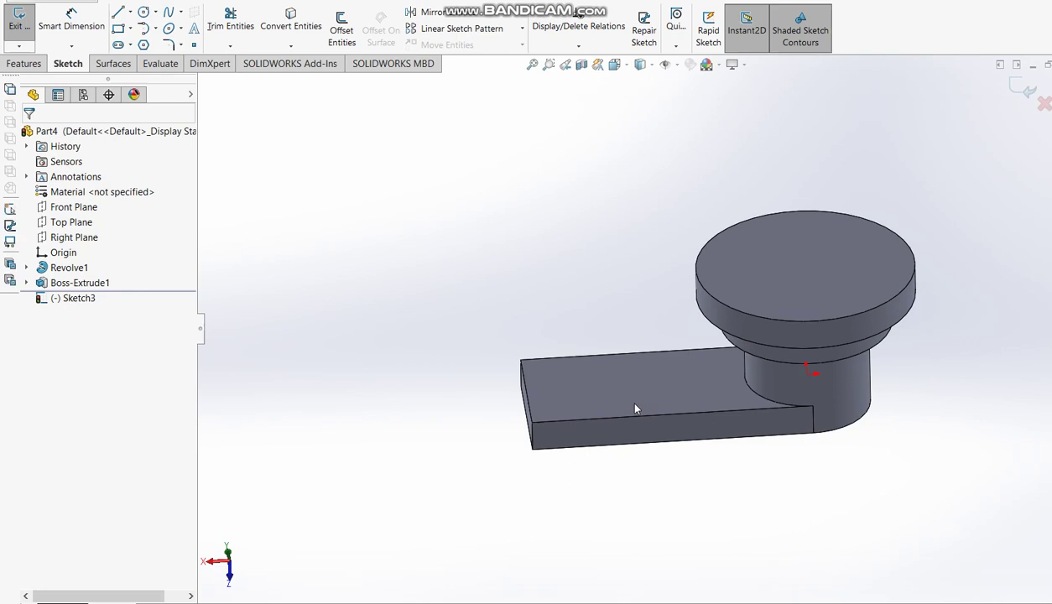
click(143, 11)
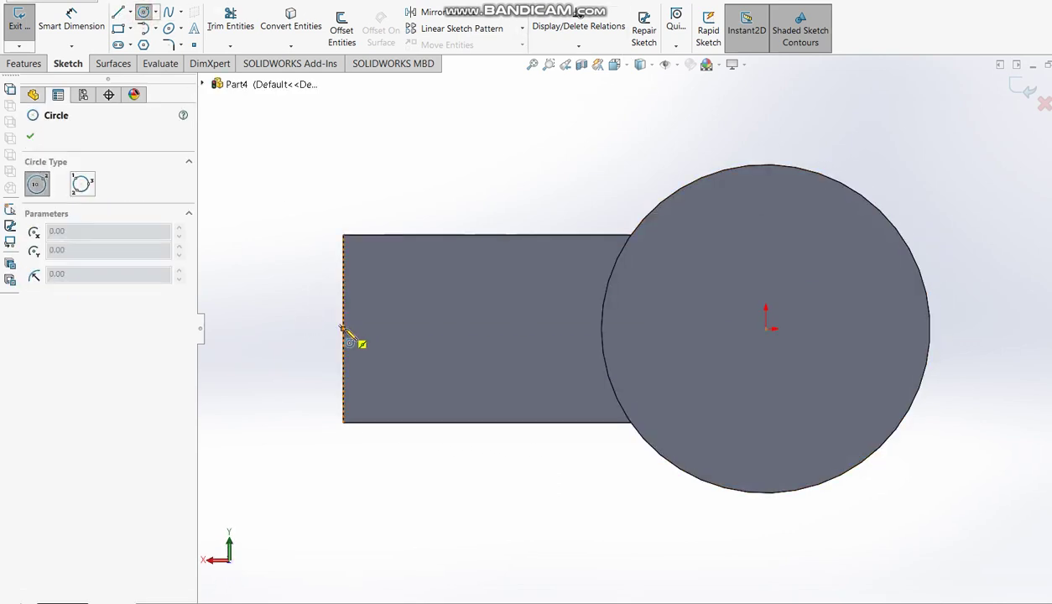
click(419, 328)
click(402, 318)
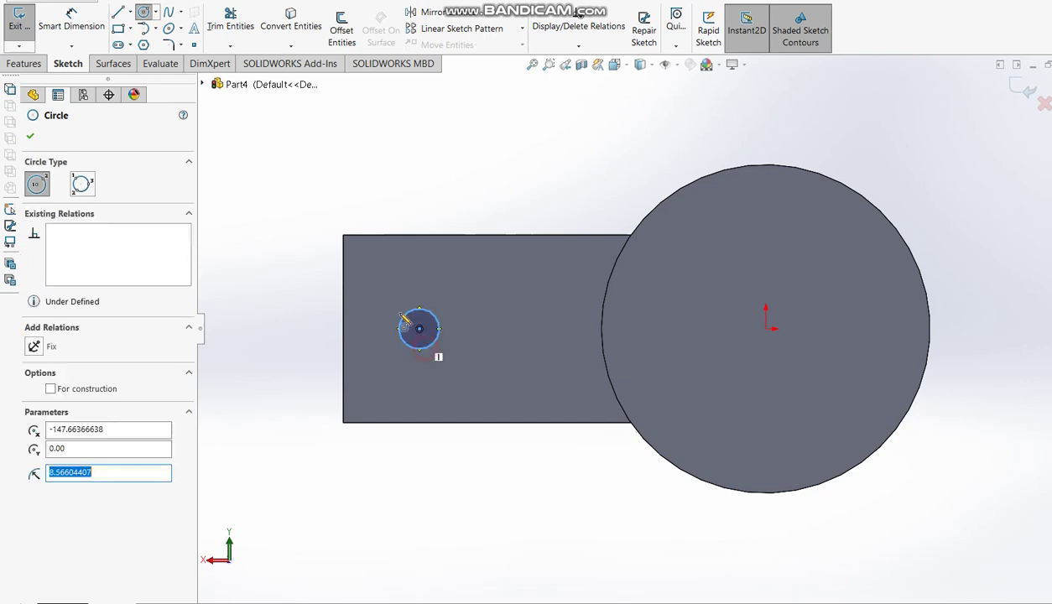
Step: Dimension the circle's diameter to 30 mm after checking the hole size on the drawing
click(71, 17)
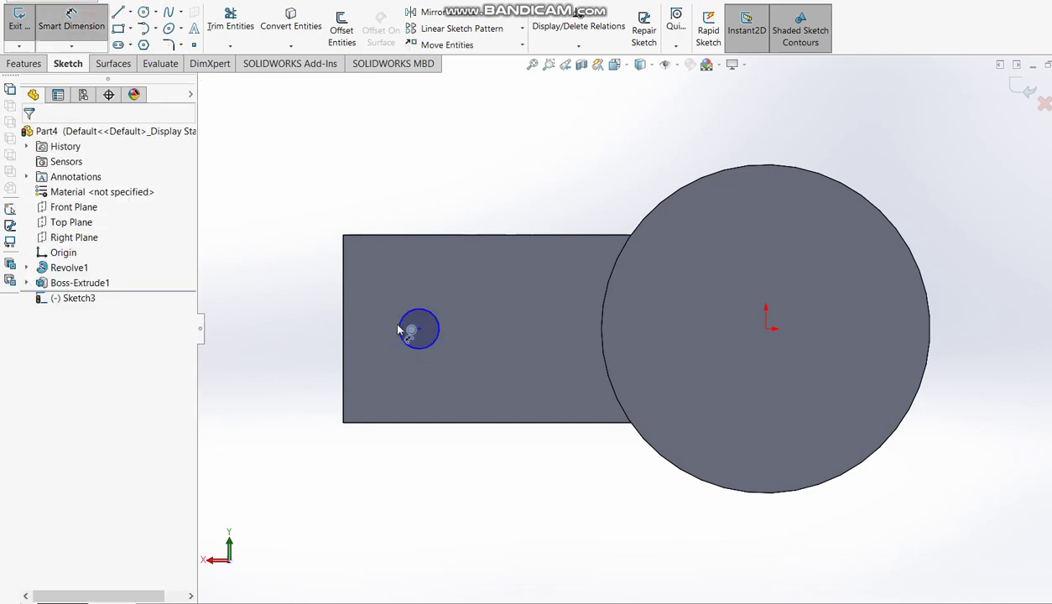
click(437, 344)
click(516, 227)
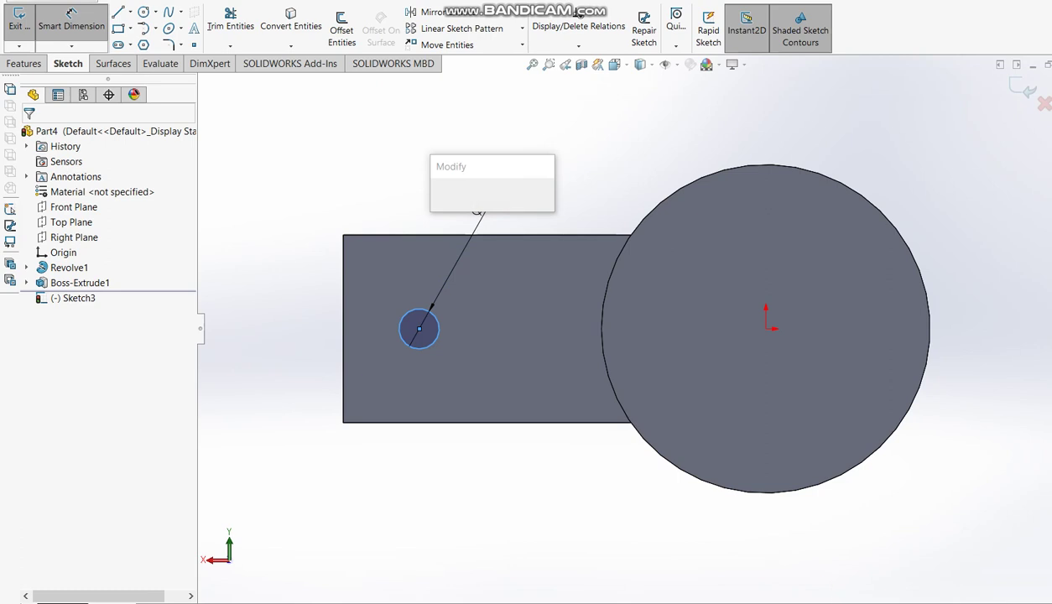
key(alt+Tab)
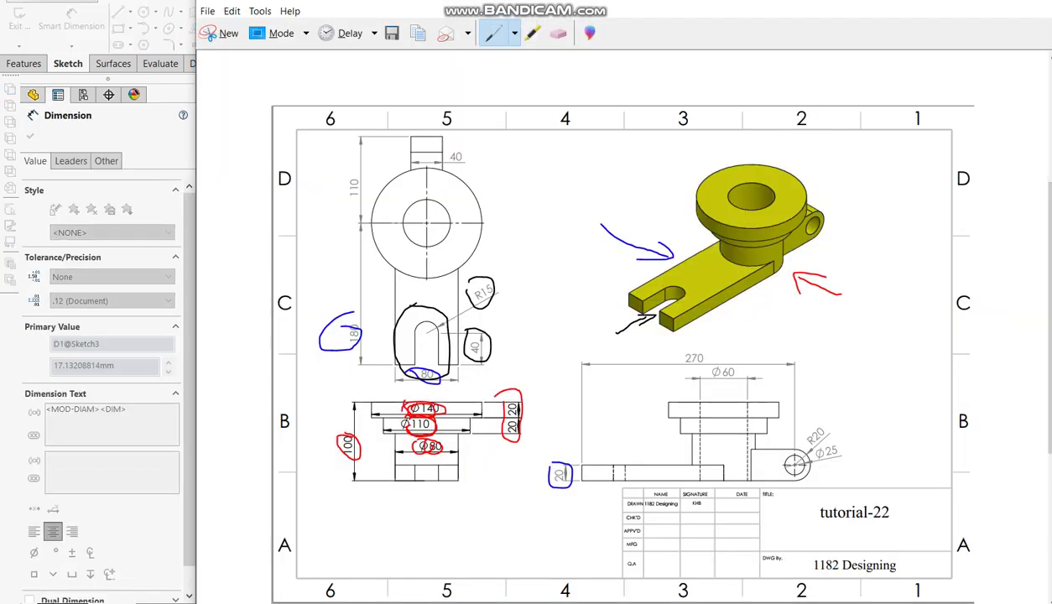
key(alt+Tab)
text(30)
key(Return)
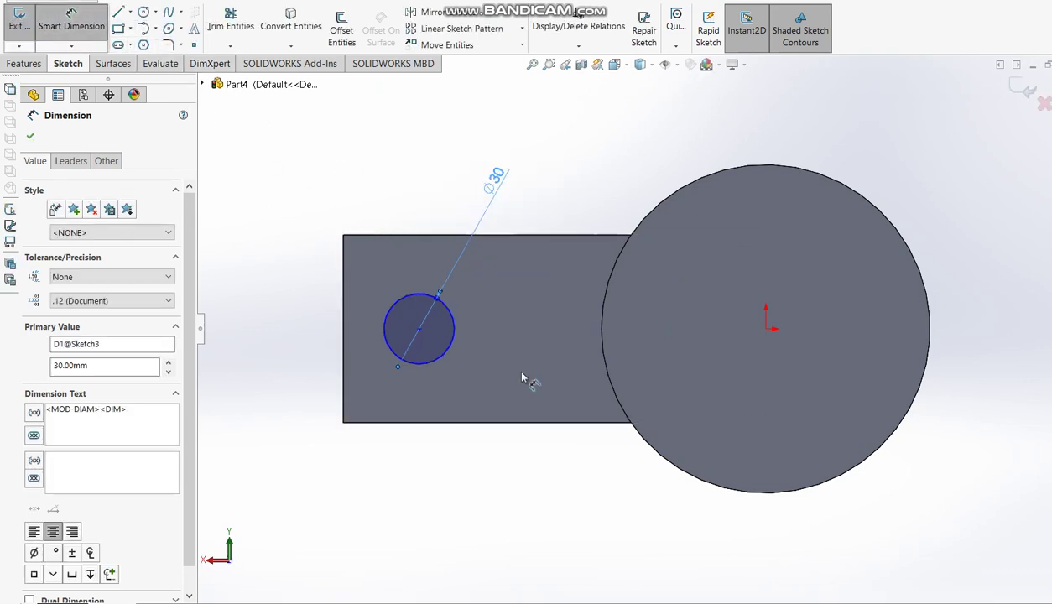
Step: Dimension the circle's centre 40 mm from the arm's end edge
click(427, 363)
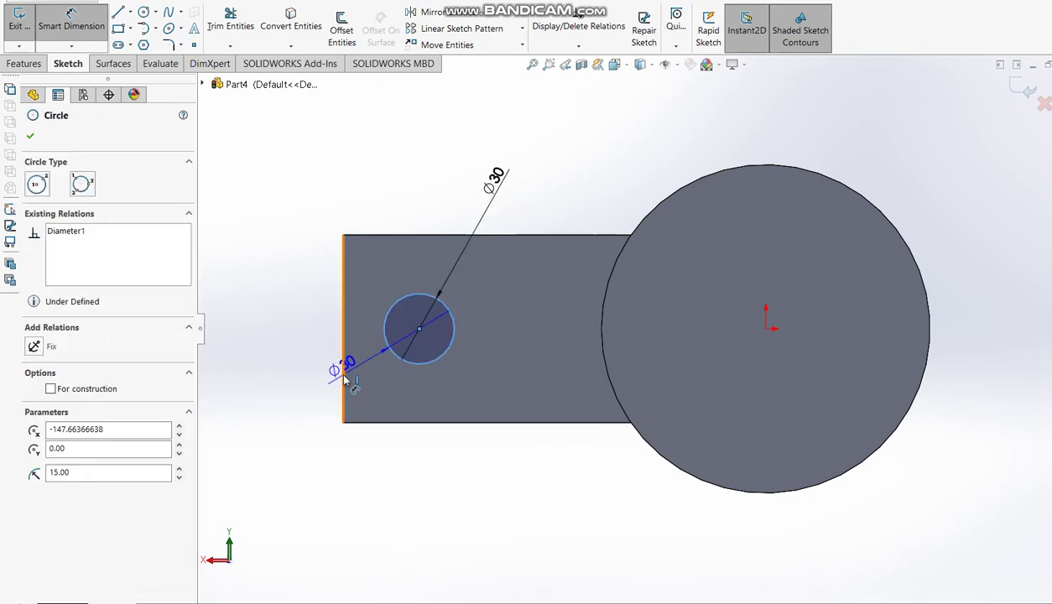
click(344, 380)
click(398, 188)
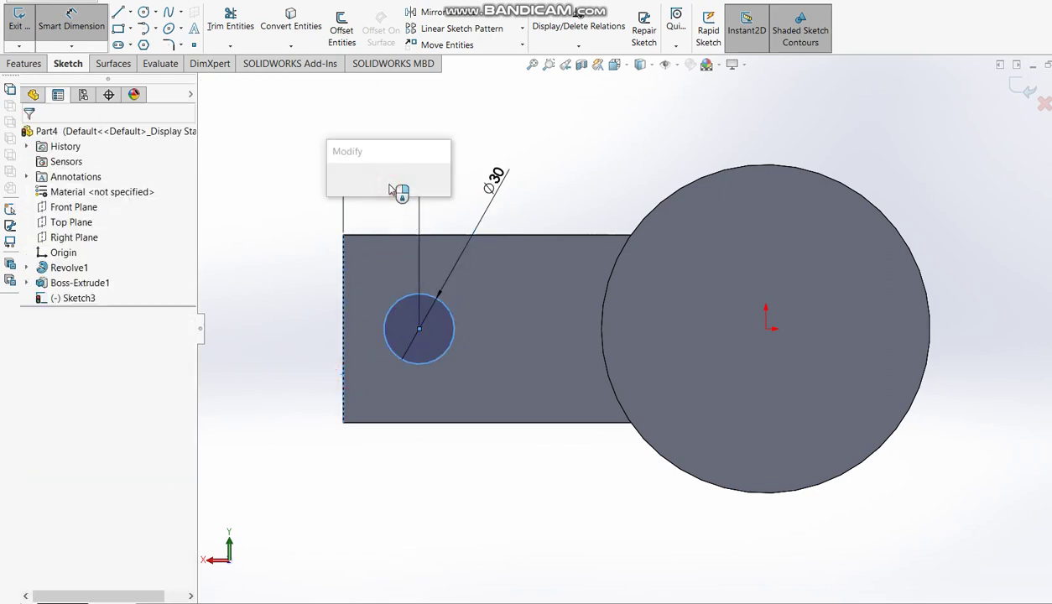
text(40)
key(Return)
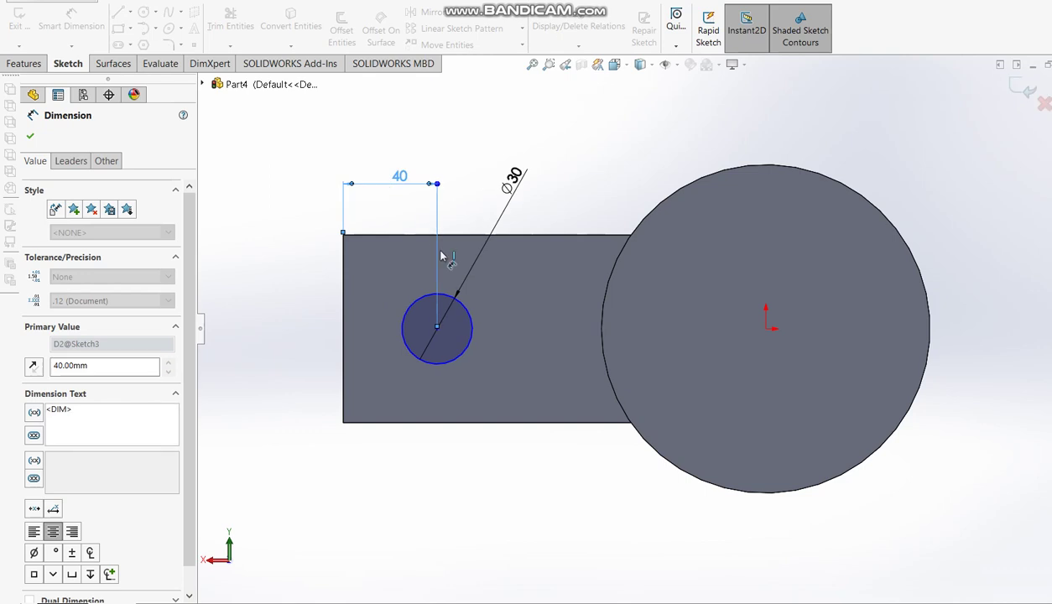
Step: Re-mark the 40 slot dimension on the reference drawing and return to the sketch
key(alt+Tab)
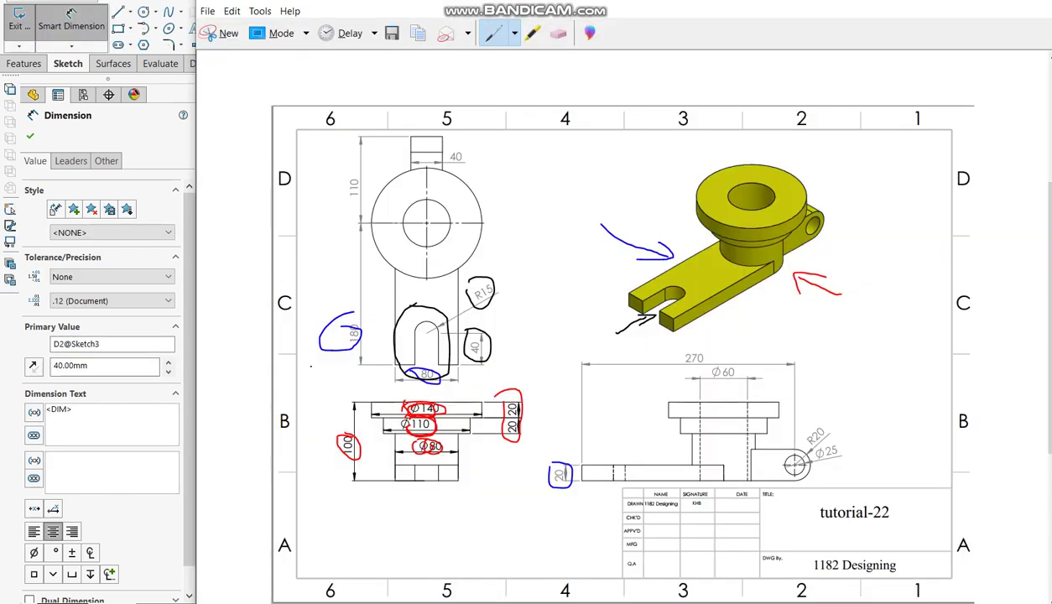
drag(467, 334, 483, 360)
key(alt+Tab)
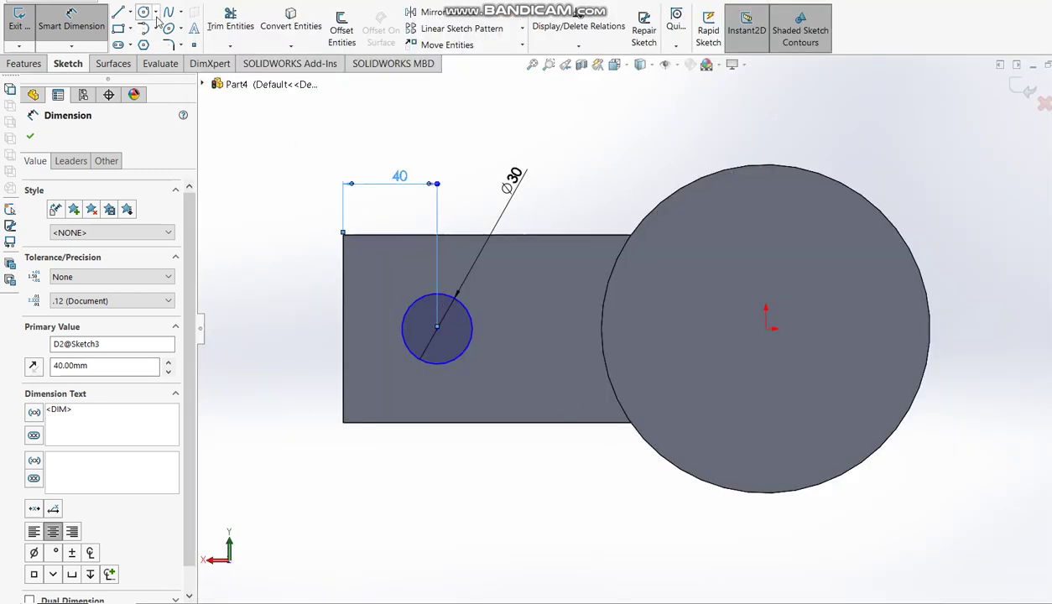
Step: Draw three lines from the circle out to the arm's end edge and trim the circle's inner arc
click(118, 11)
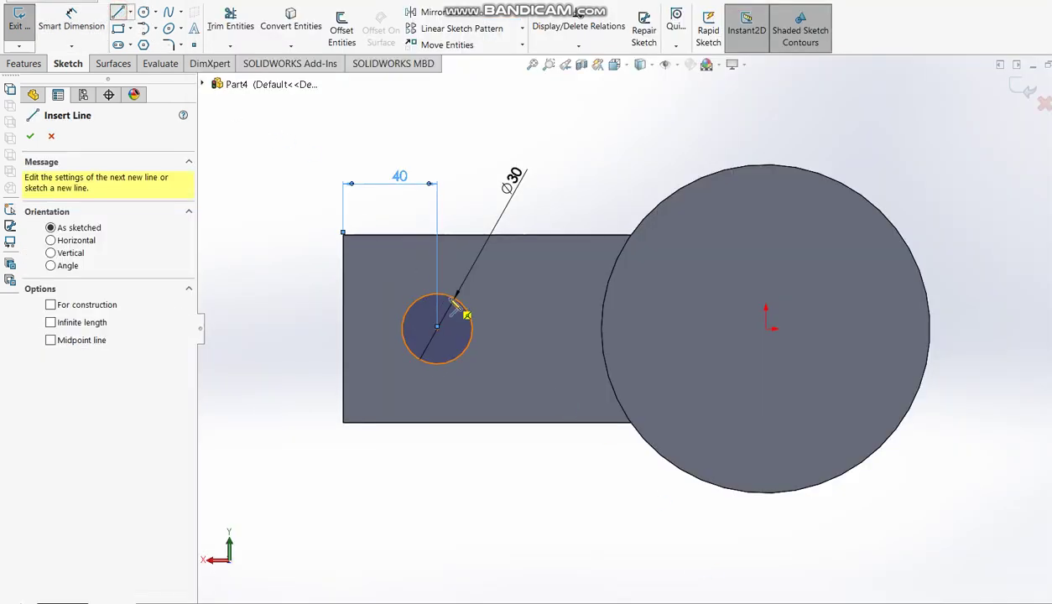
click(437, 295)
click(344, 293)
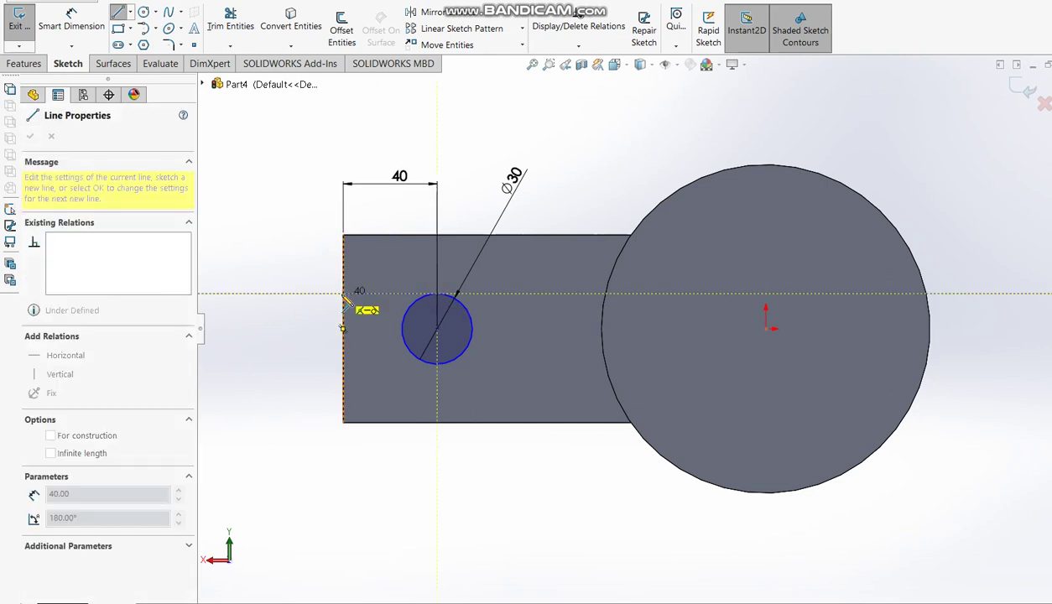
click(344, 364)
click(438, 365)
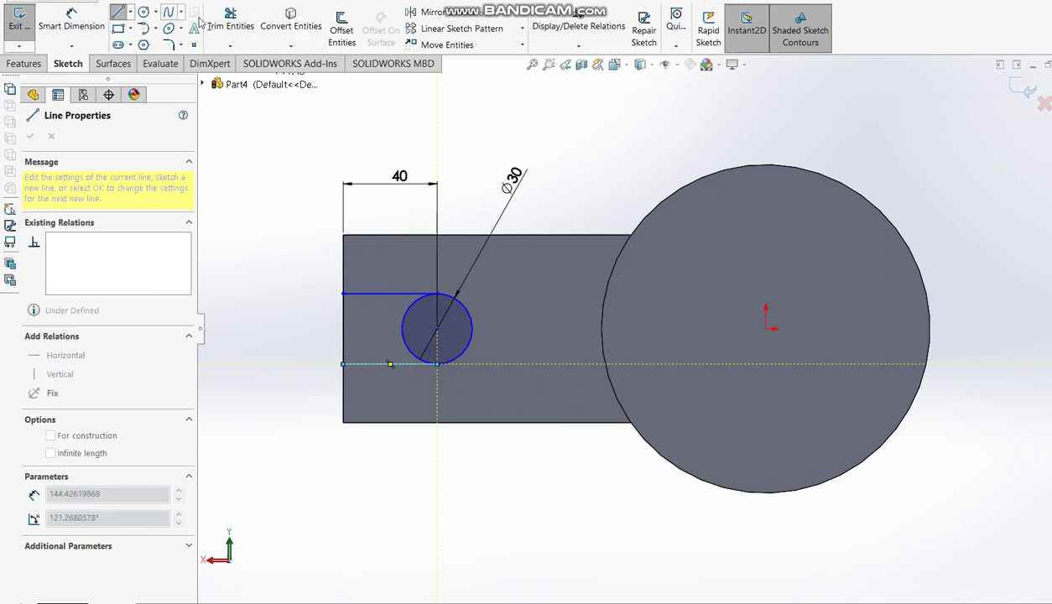
click(230, 21)
drag(369, 333, 411, 334)
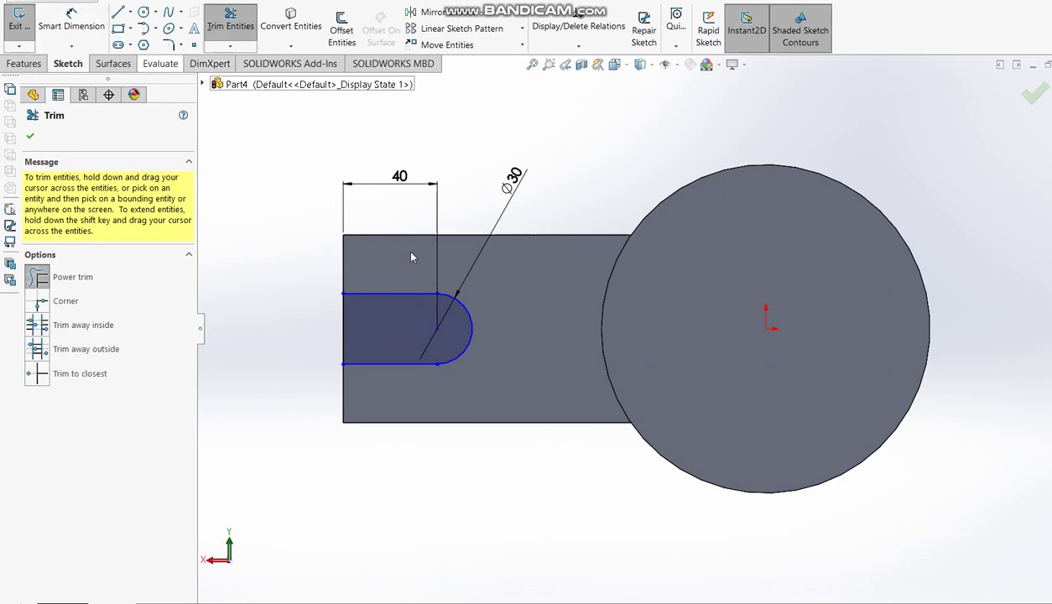
key(Escape)
Step: Make the slot centre horizontal with the origin and exit the sketch
click(438, 329)
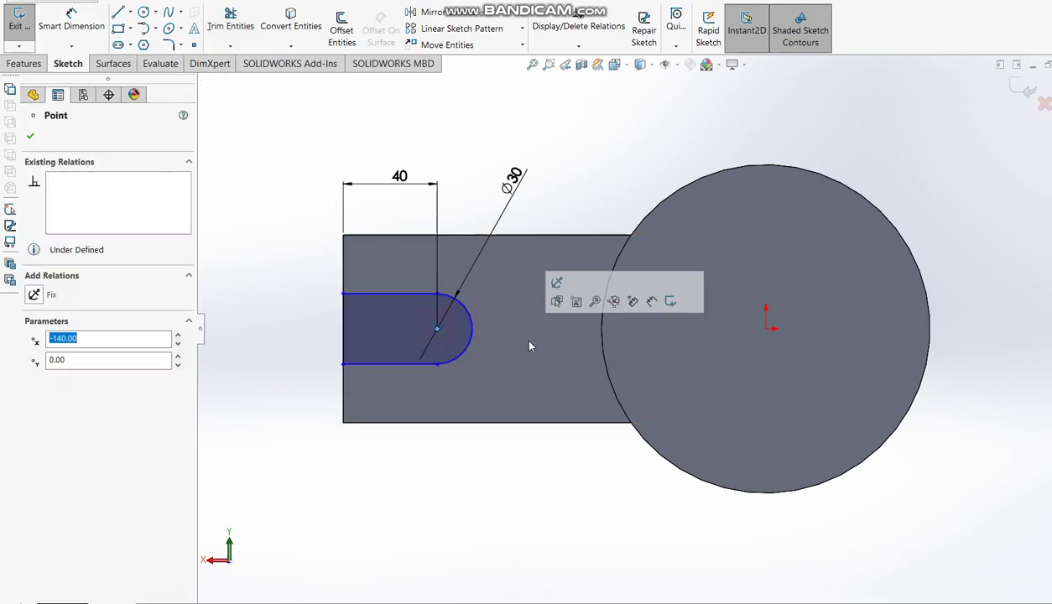
ctrl+click(765, 328)
click(35, 359)
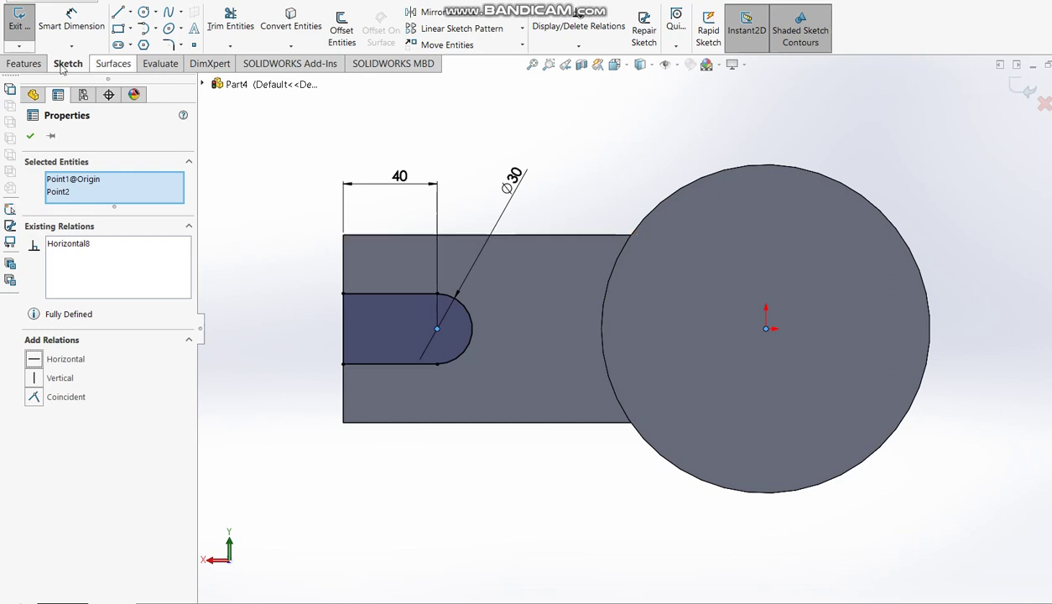
click(677, 137)
click(1024, 88)
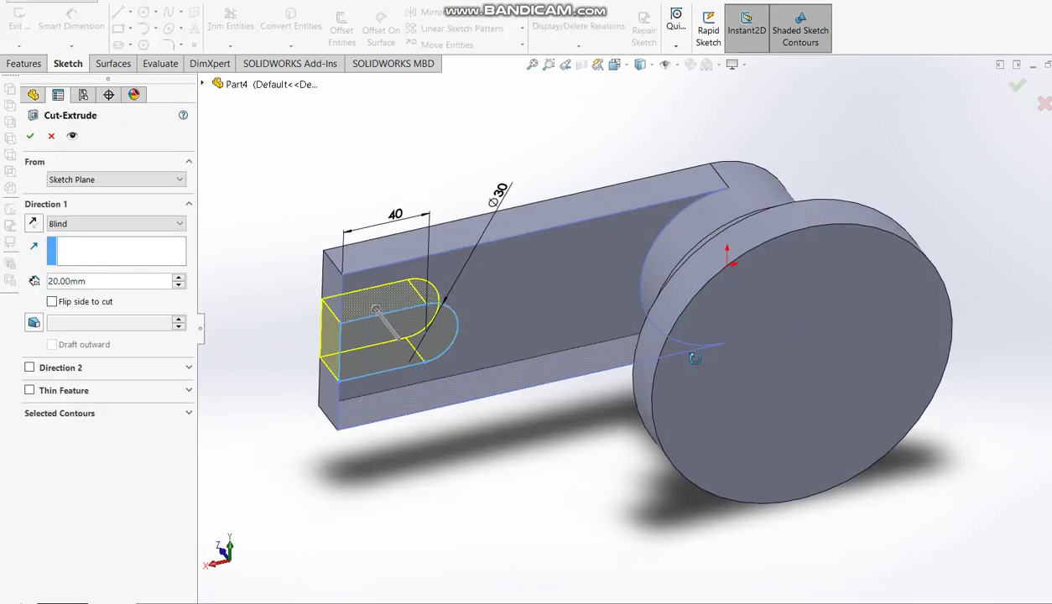
Step: Cut the slot Up To Surface, ending at the slab's front face, then view it obliquely from above
middle_drag(669, 267, 625, 105)
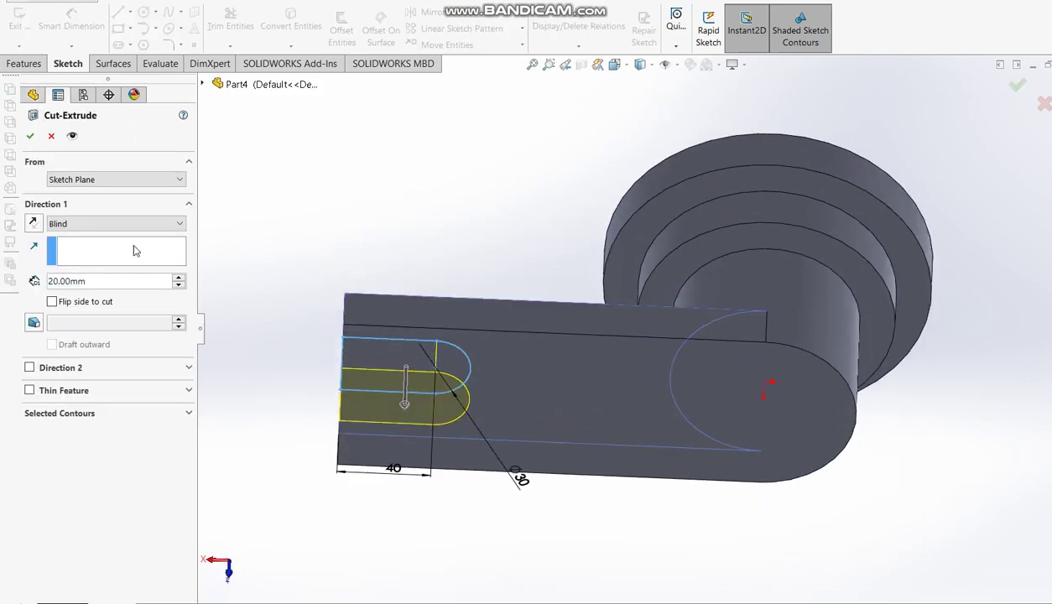
click(84, 223)
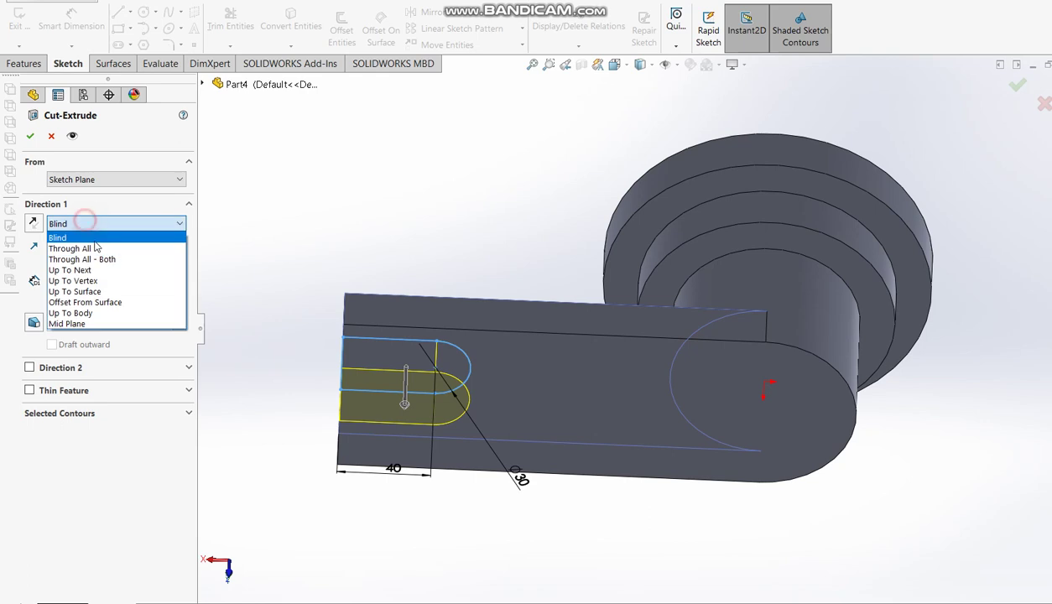
click(84, 291)
click(524, 401)
click(1017, 84)
middle_drag(711, 242, 512, 351)
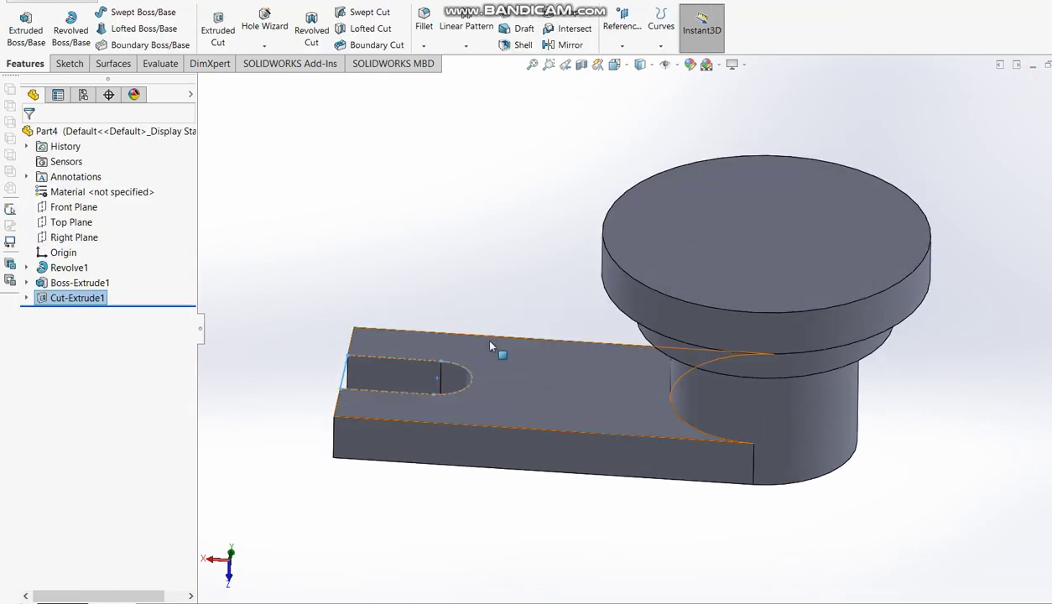
scroll(503, 323, up, 3)
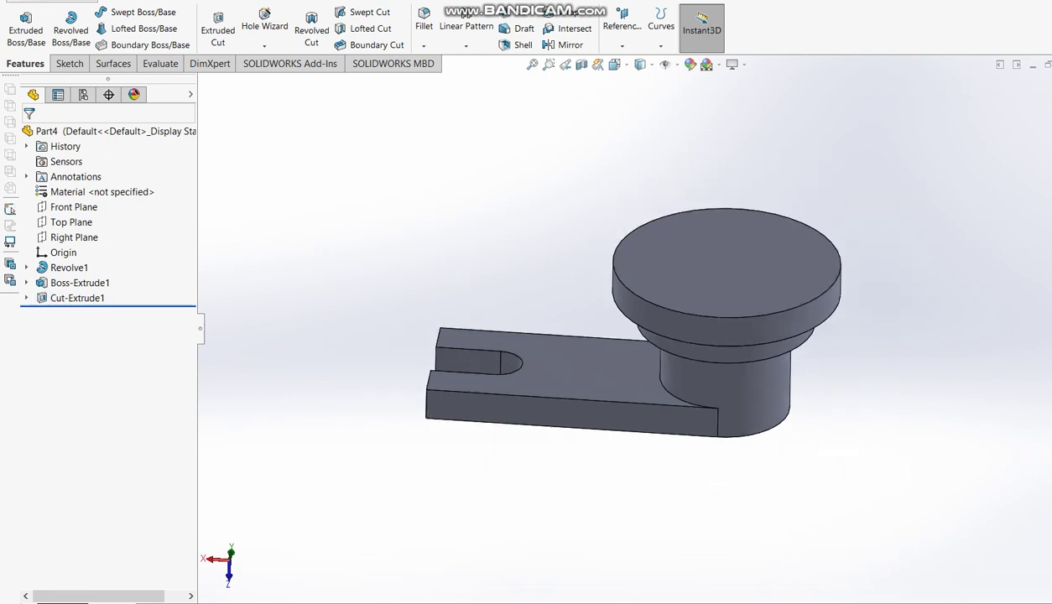
Step: Bring up the reference drawing and switch to the custom green pen
key(alt+Tab)
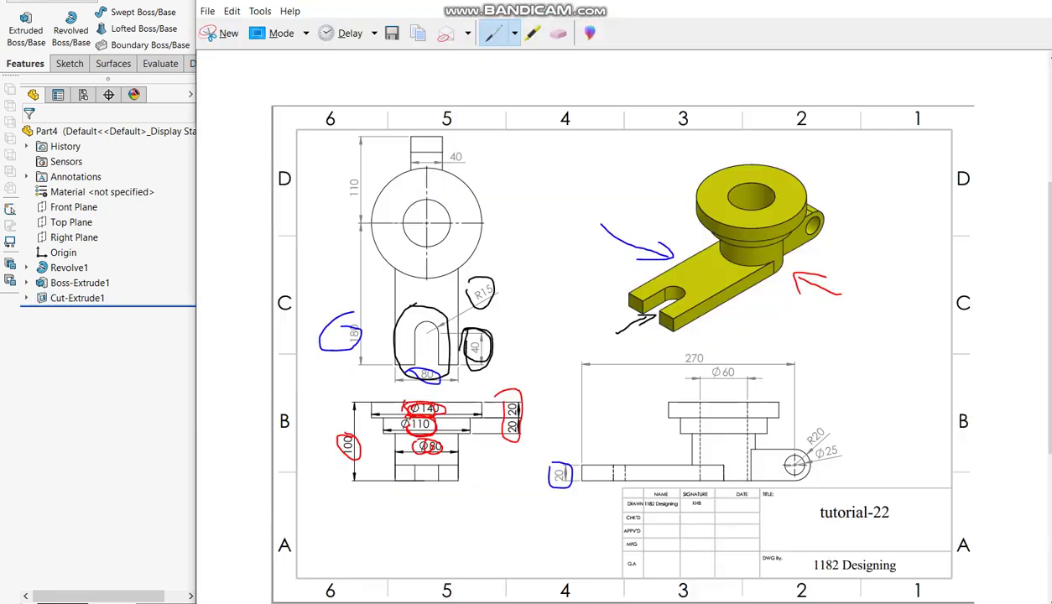
click(514, 33)
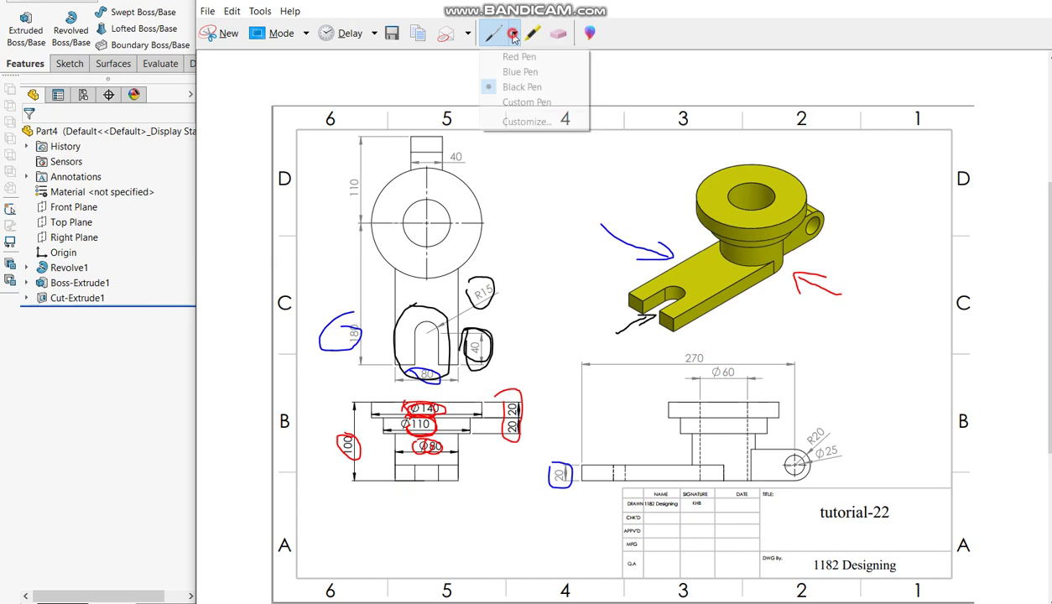
click(527, 100)
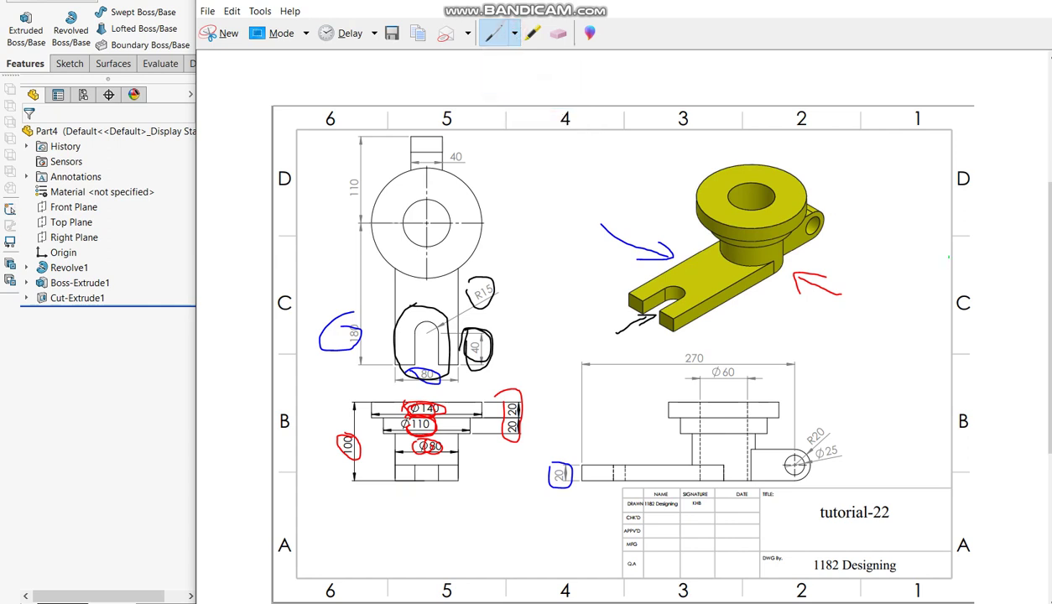
Step: Arrow the lug and circle R20, Ø25, 270, 110 and 40 in green, then return to the model
mouse_move(877, 232)
mouse_down()
mouse_move(827, 222)
mouse_move(852, 237)
mouse_up()
drag(806, 417, 836, 434)
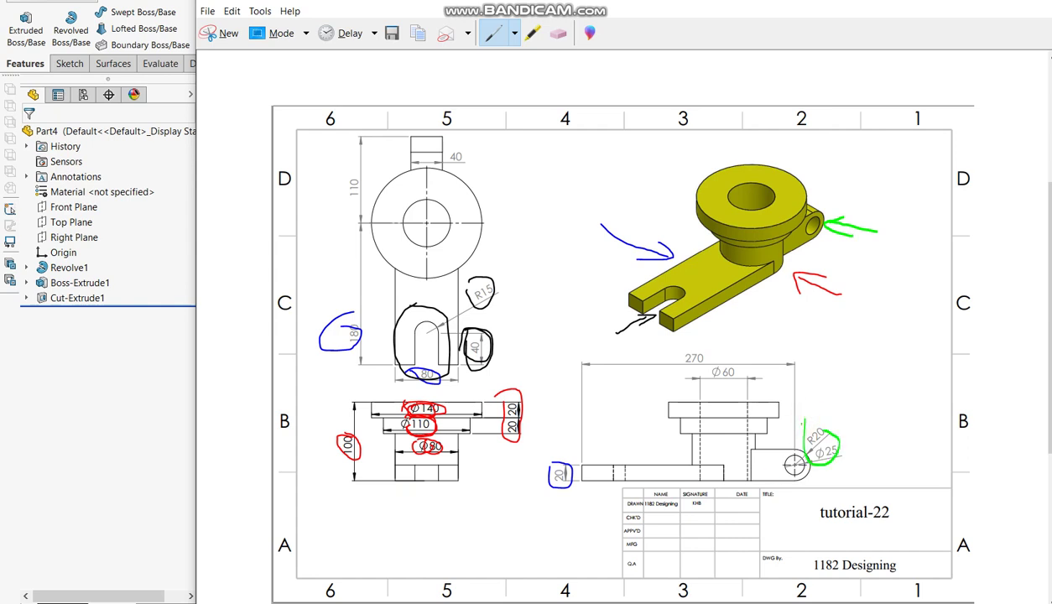
drag(683, 352, 712, 368)
drag(338, 170, 361, 195)
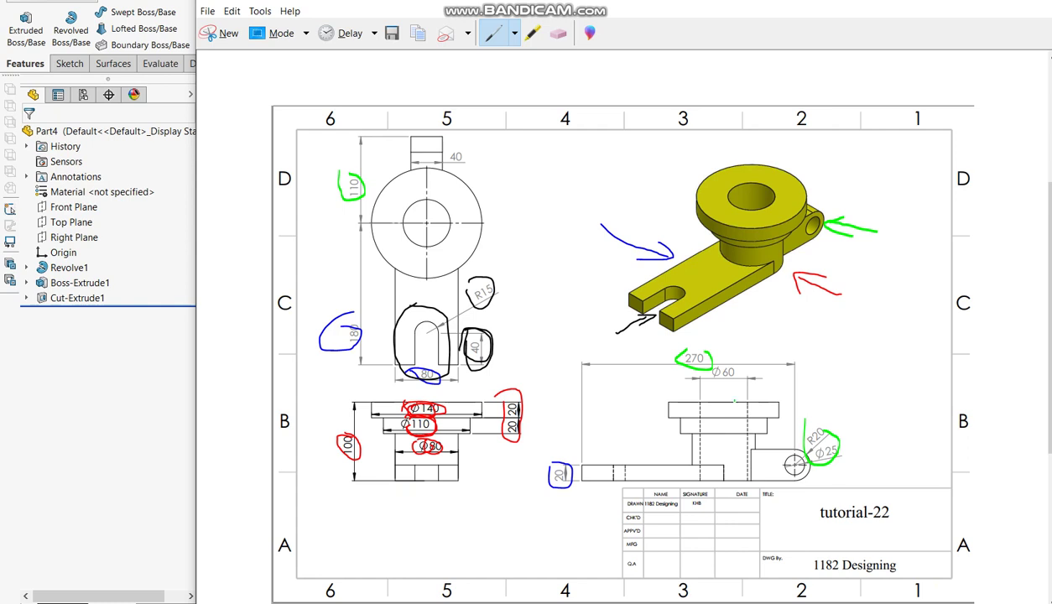
mouse_move(461, 150)
mouse_down()
mouse_move(439, 160)
mouse_move(465, 176)
mouse_up()
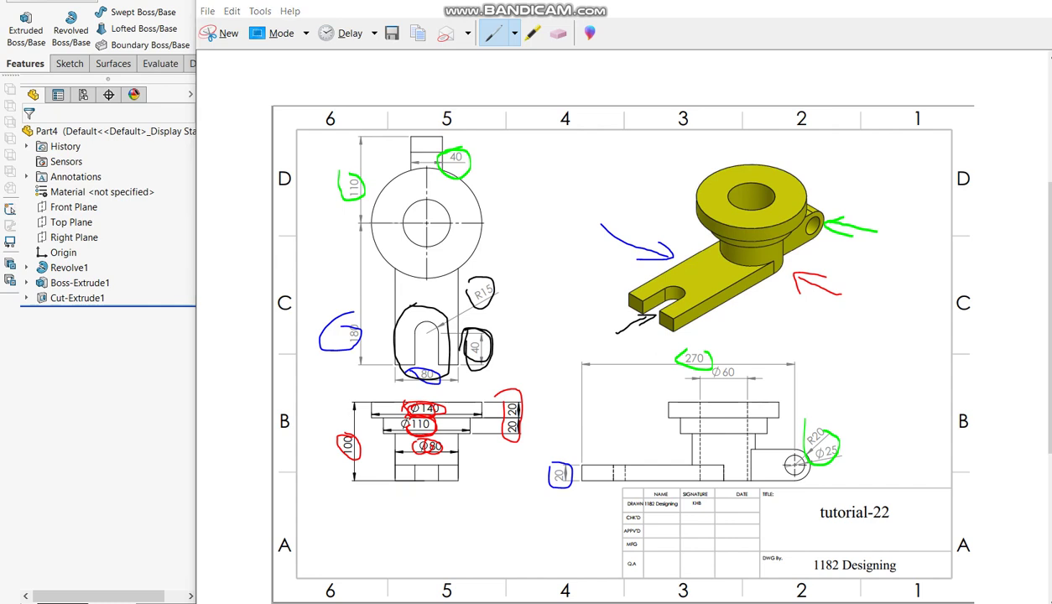
key(alt+Tab)
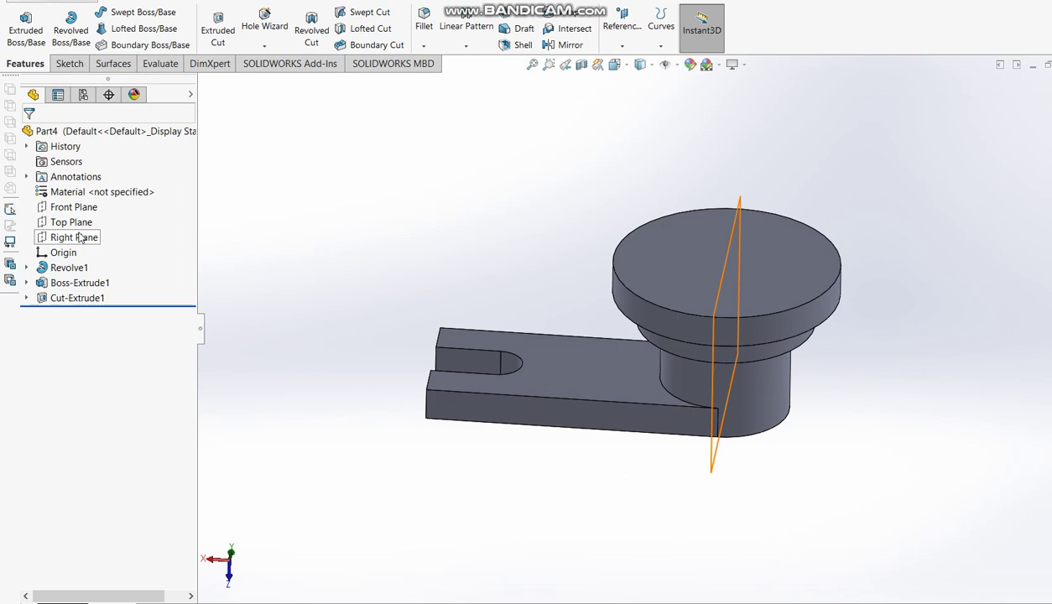
Step: Create Plane1 offset 110 mm from the Right Plane, flipped to the hub's far side, and sketch on it
click(84, 238)
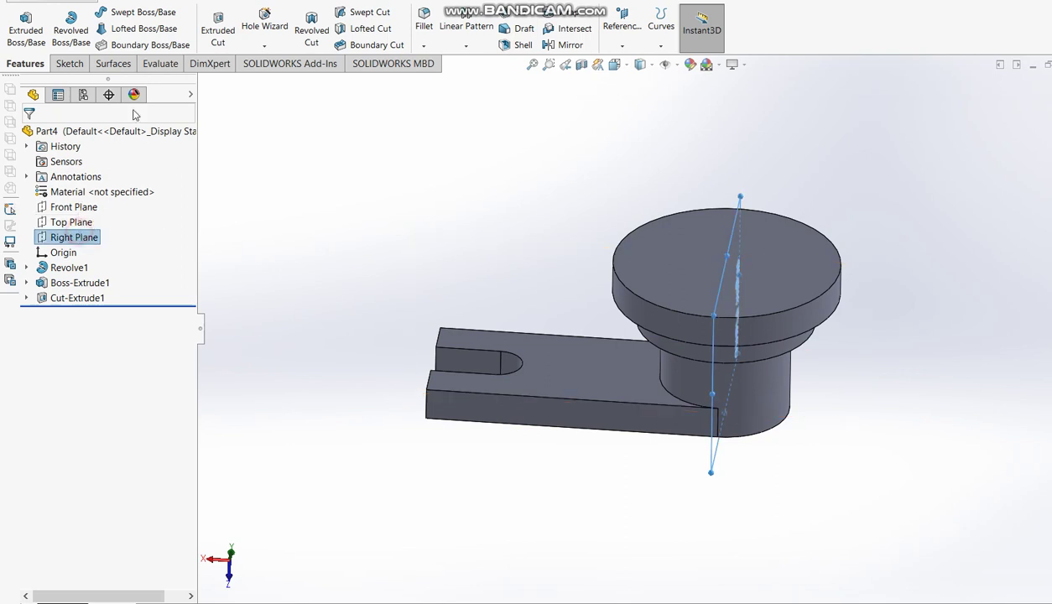
click(622, 46)
click(631, 64)
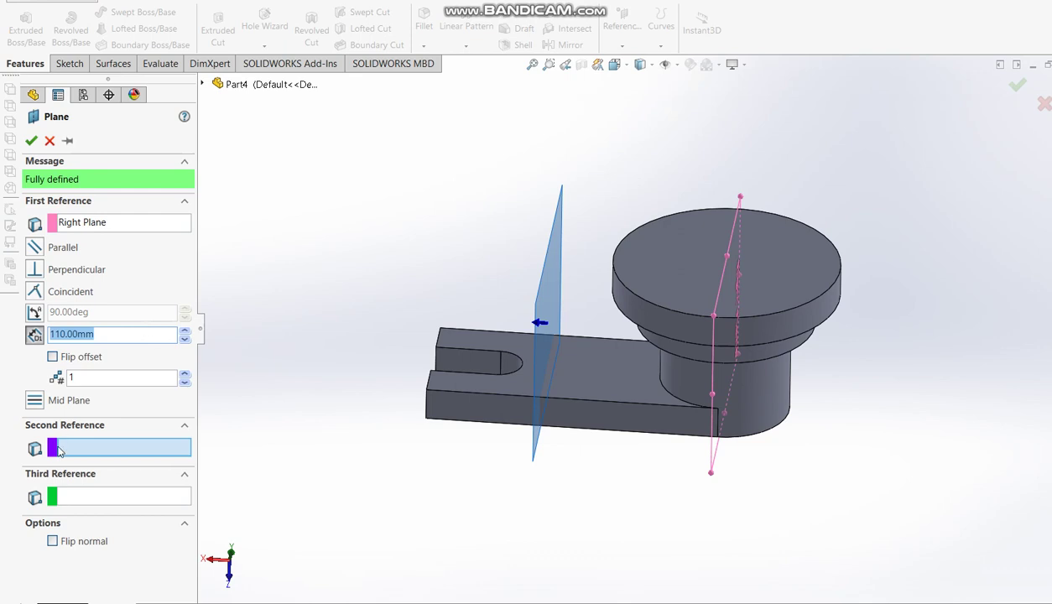
click(53, 356)
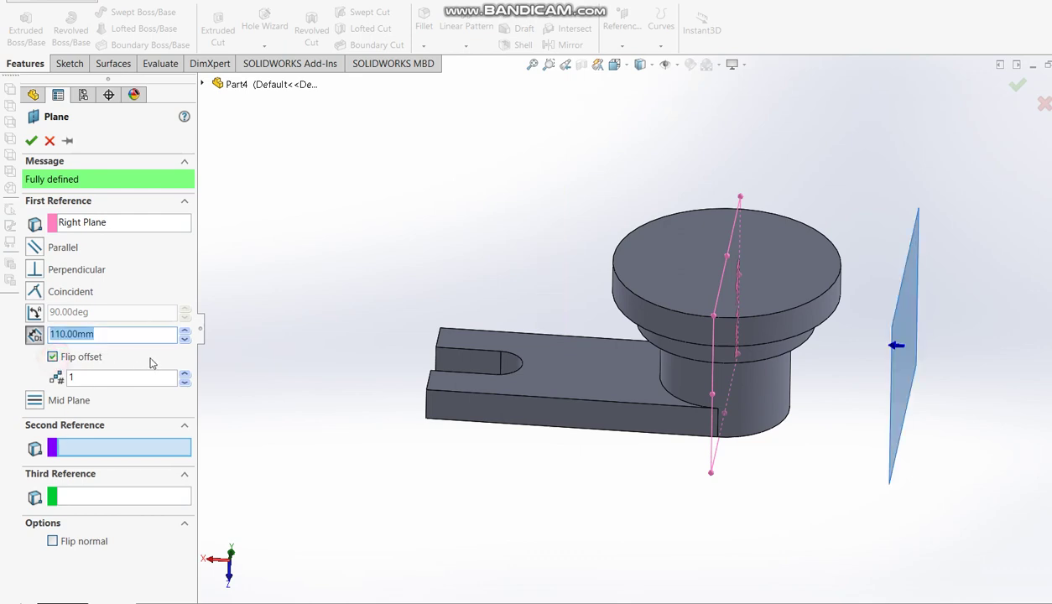
click(32, 141)
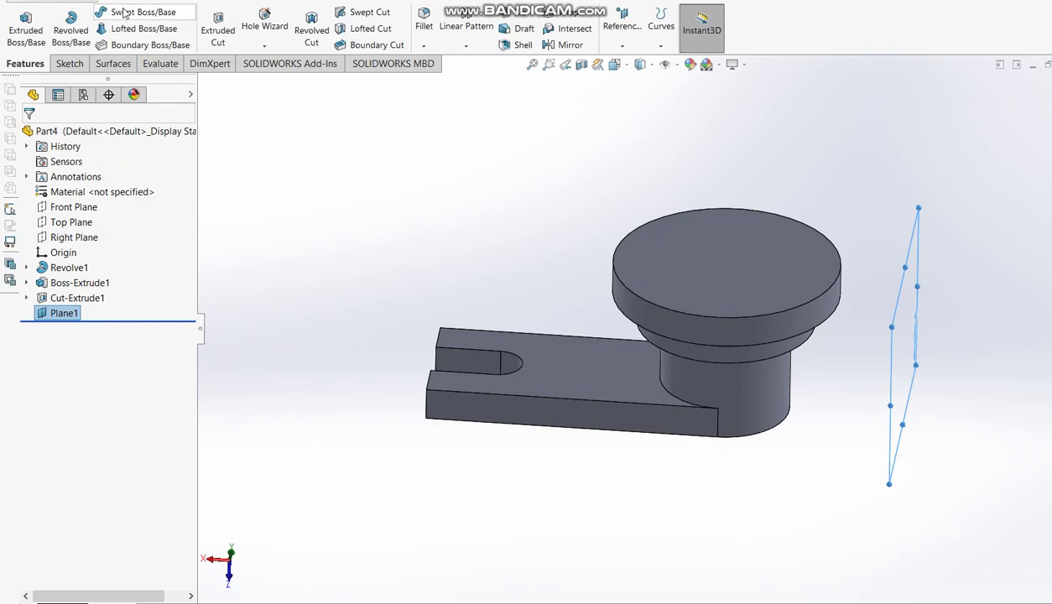
click(26, 25)
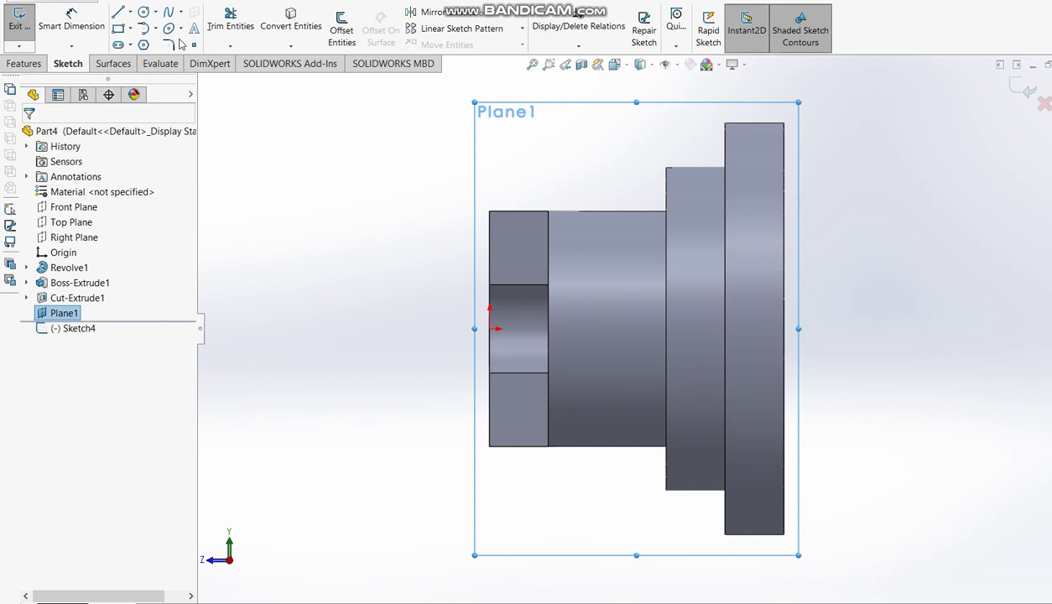
Step: Draw a corner rectangle starting at the part's left edge
click(132, 32)
click(489, 276)
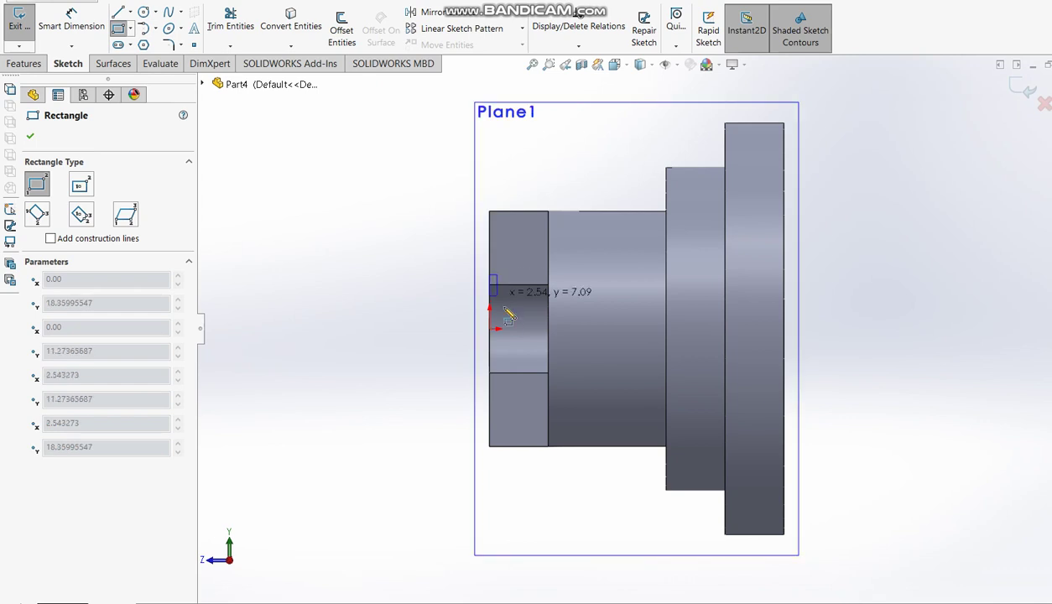
click(549, 373)
click(555, 387)
Step: Dimension the rectangle's top edge to 40 mm, correcting a mistyped 400
click(73, 27)
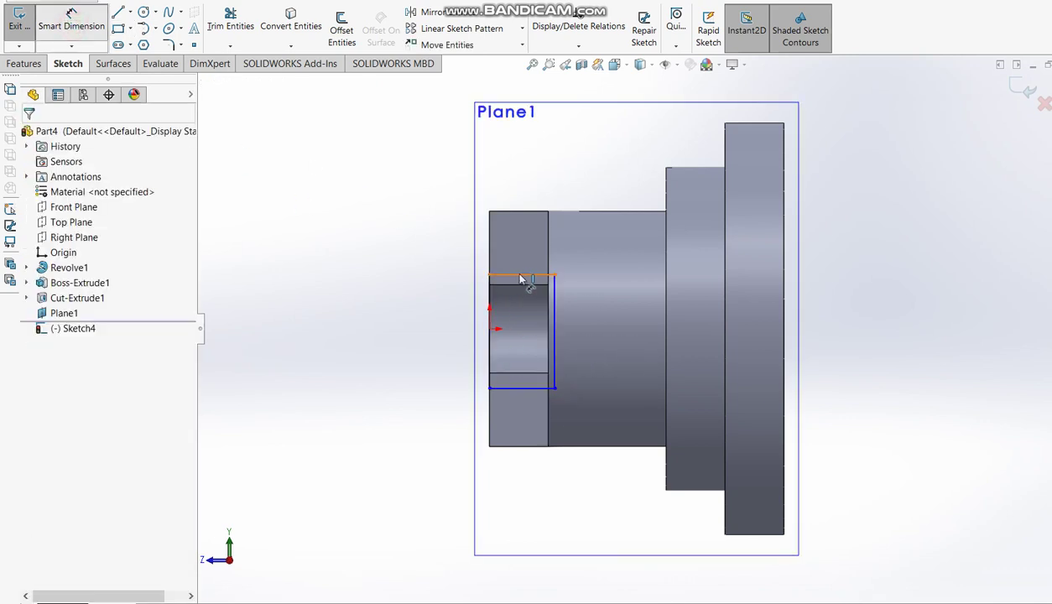
click(516, 274)
click(525, 161)
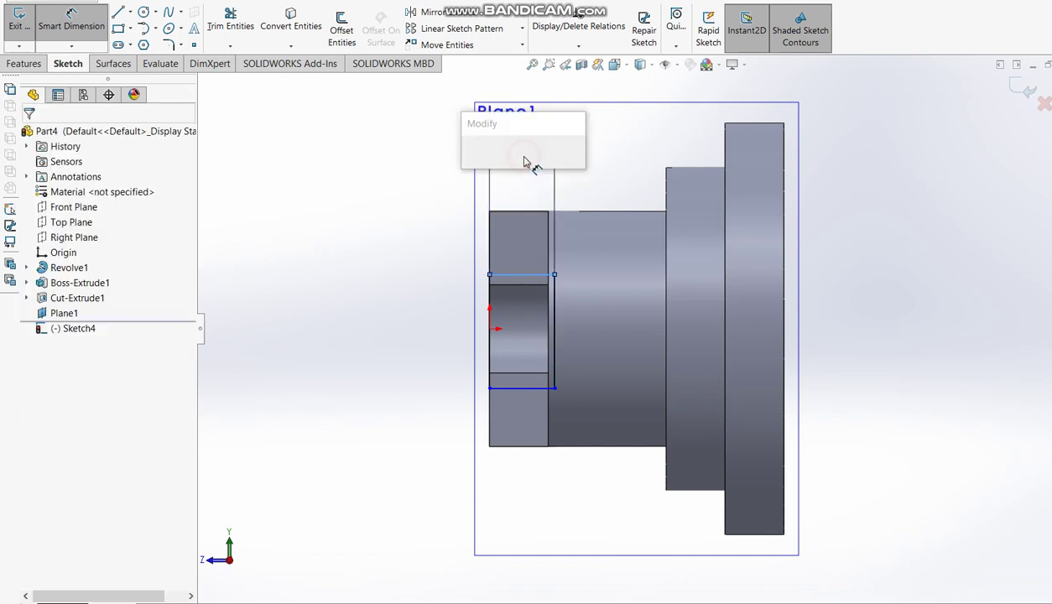
text(400)
key(Return)
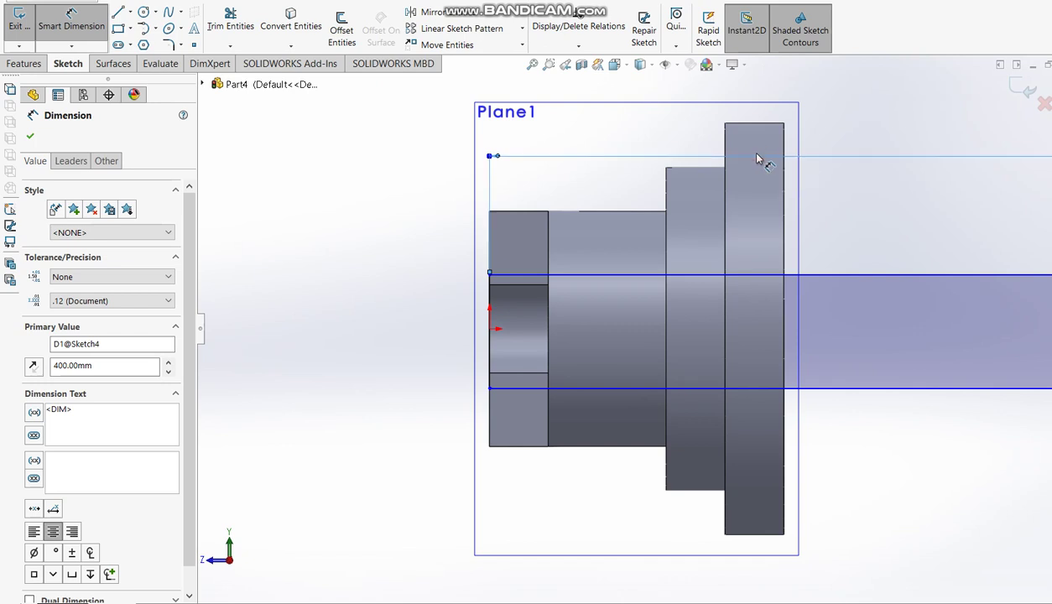
scroll(686, 219, up, 3)
double_click(863, 238)
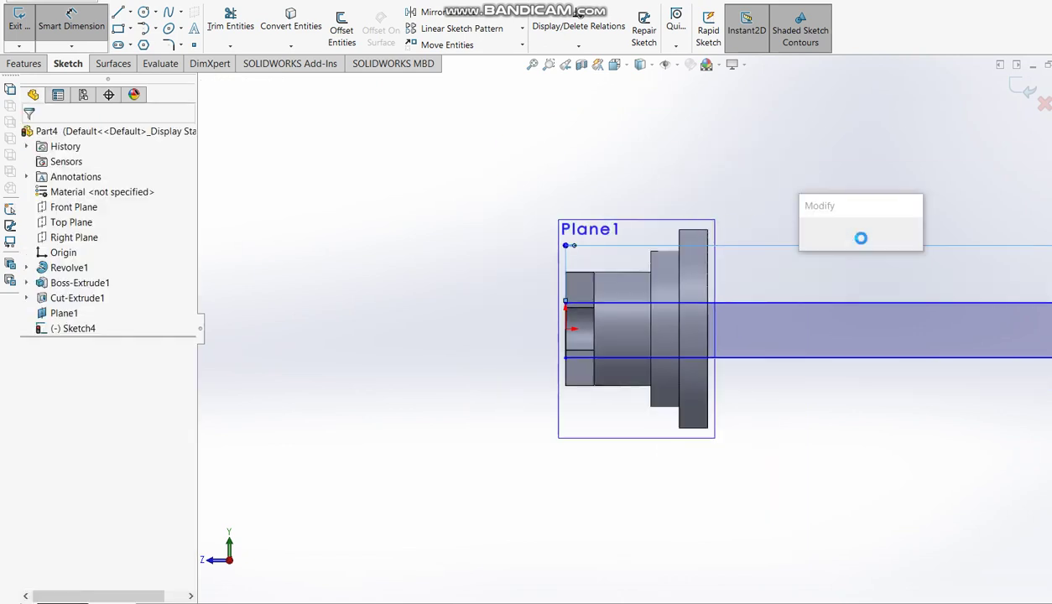
key(BackSpace)
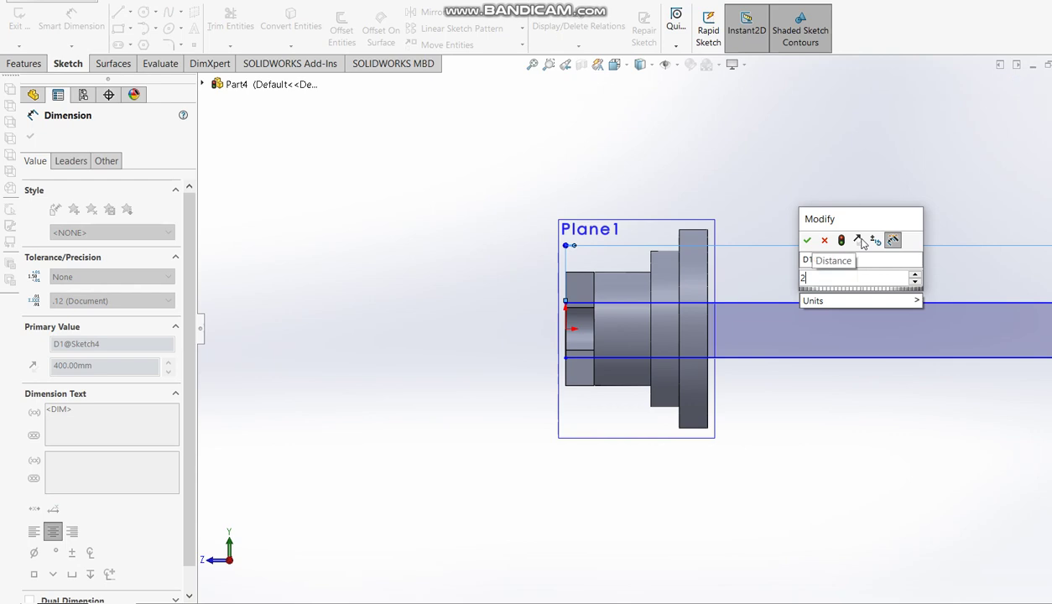
text(40)
key(Return)
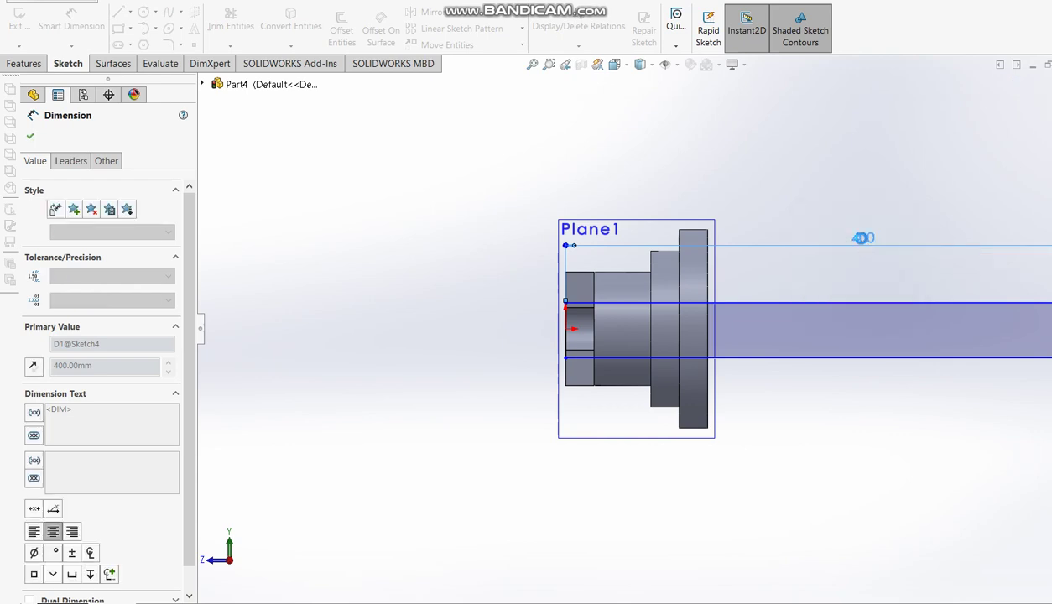
scroll(549, 302, down, 3)
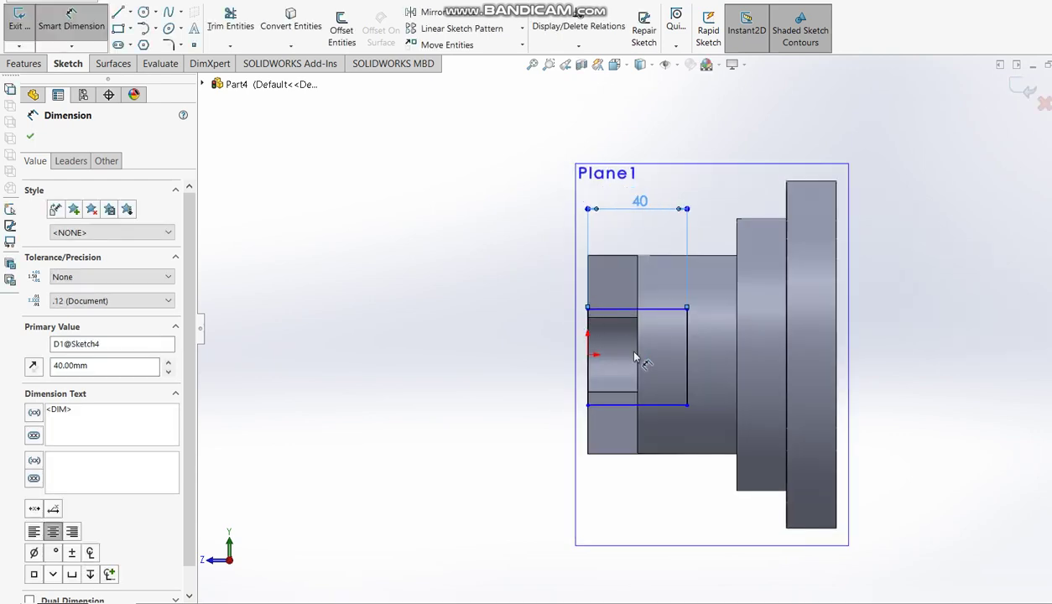
Step: Dimension the rectangle's right edge to a 40 mm height
click(702, 359)
click(737, 356)
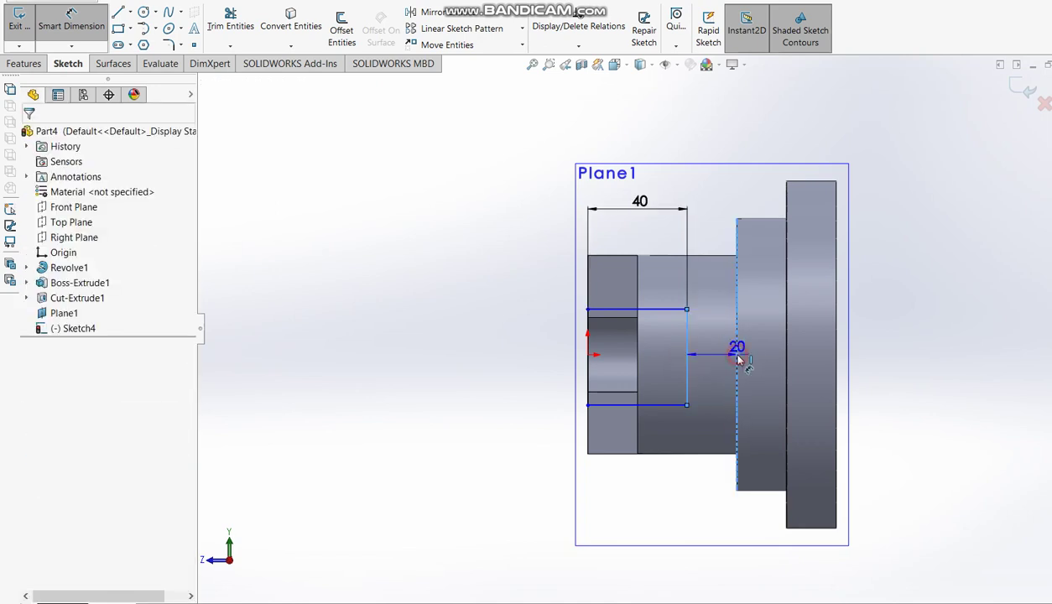
key(Escape)
click(688, 353)
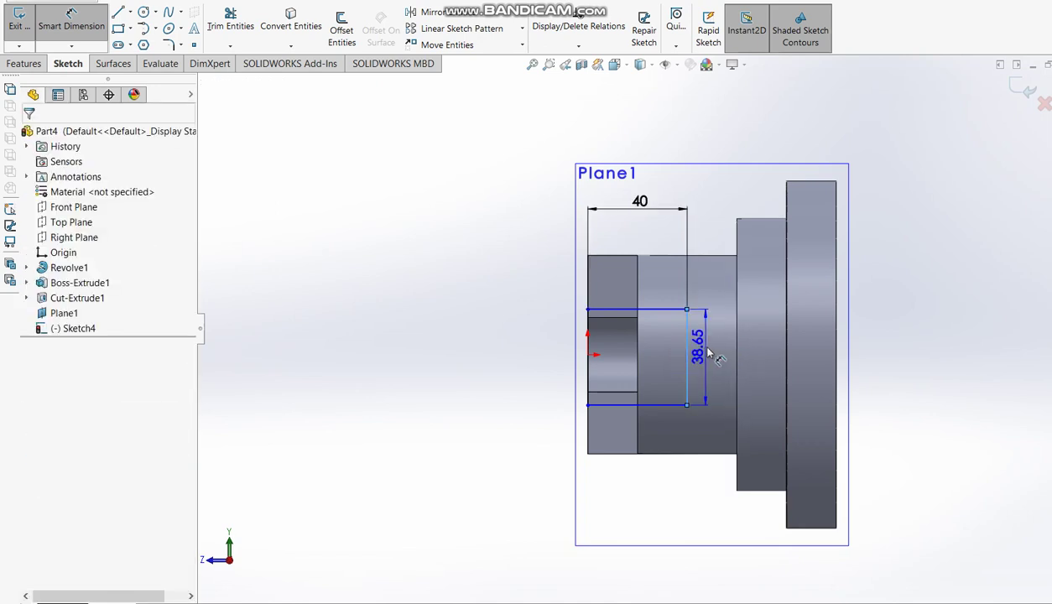
click(711, 353)
text(40)
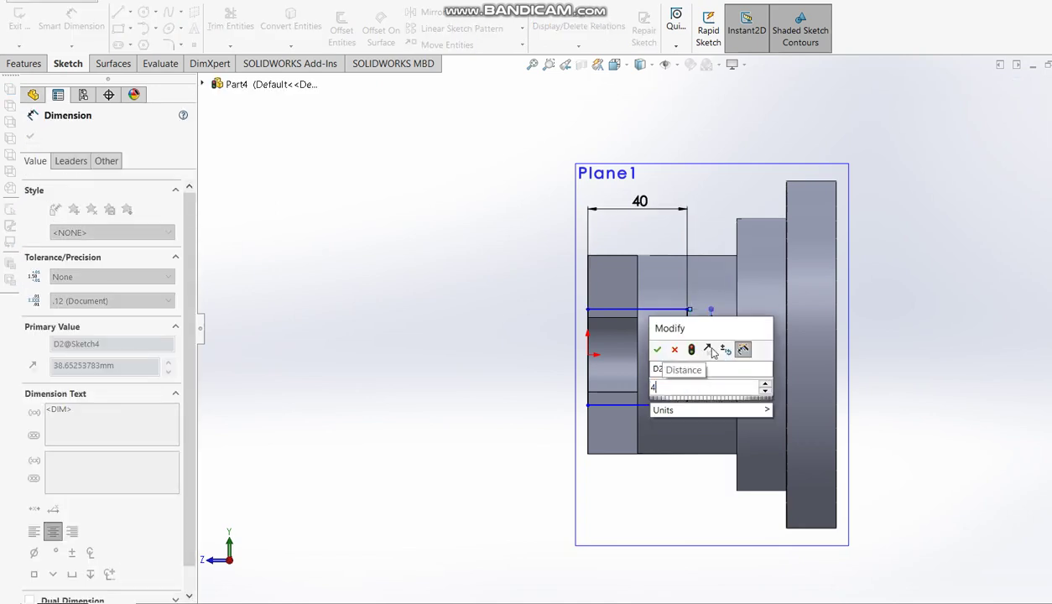
key(Return)
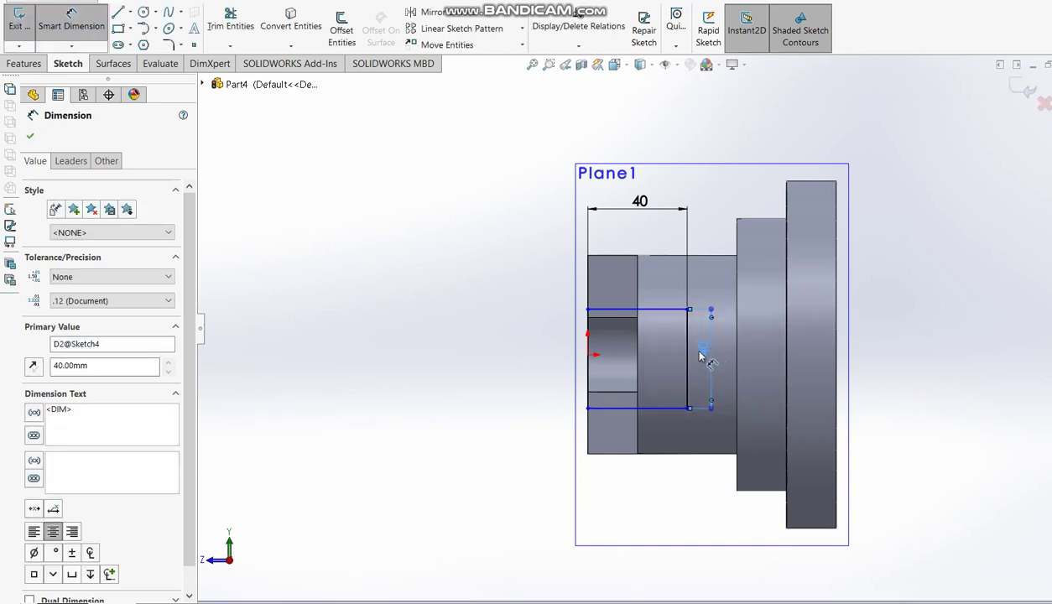
Step: Set the rectangle's top edge 20 mm from the origin and close the dimension panel
click(590, 356)
click(611, 310)
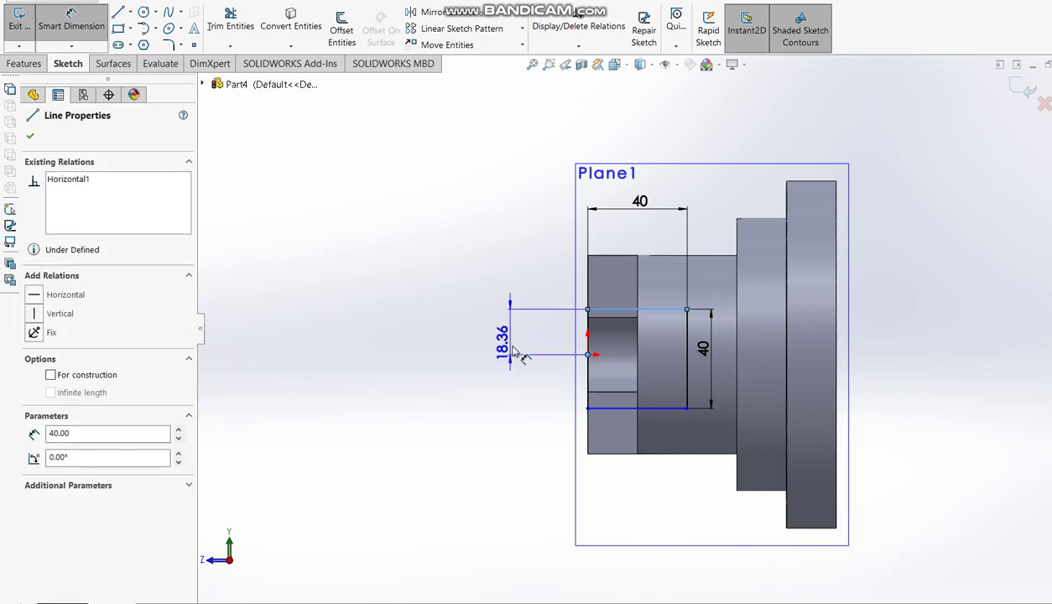
click(516, 356)
text(20)
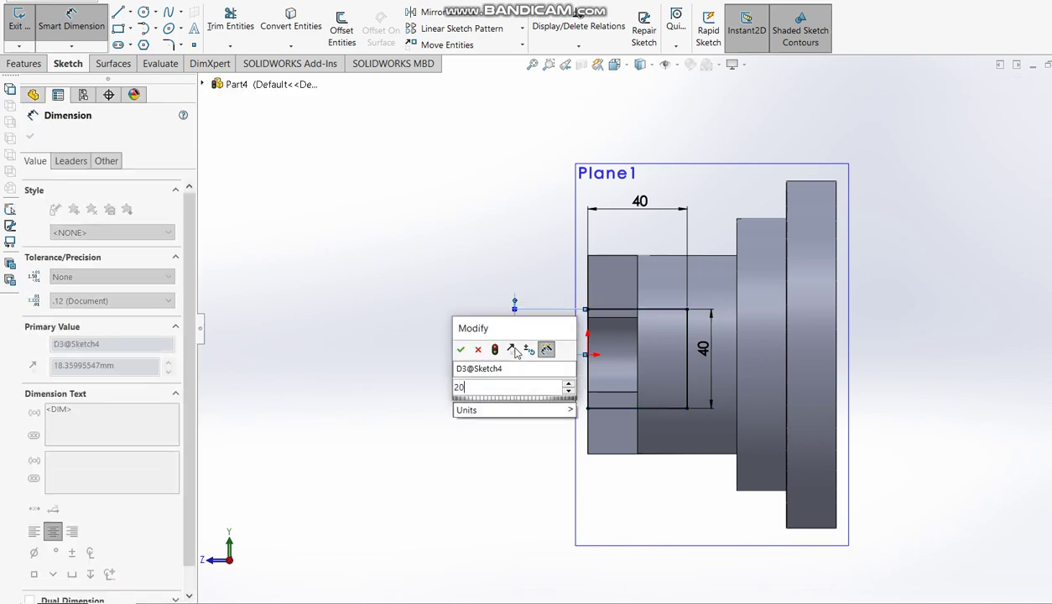
key(Return)
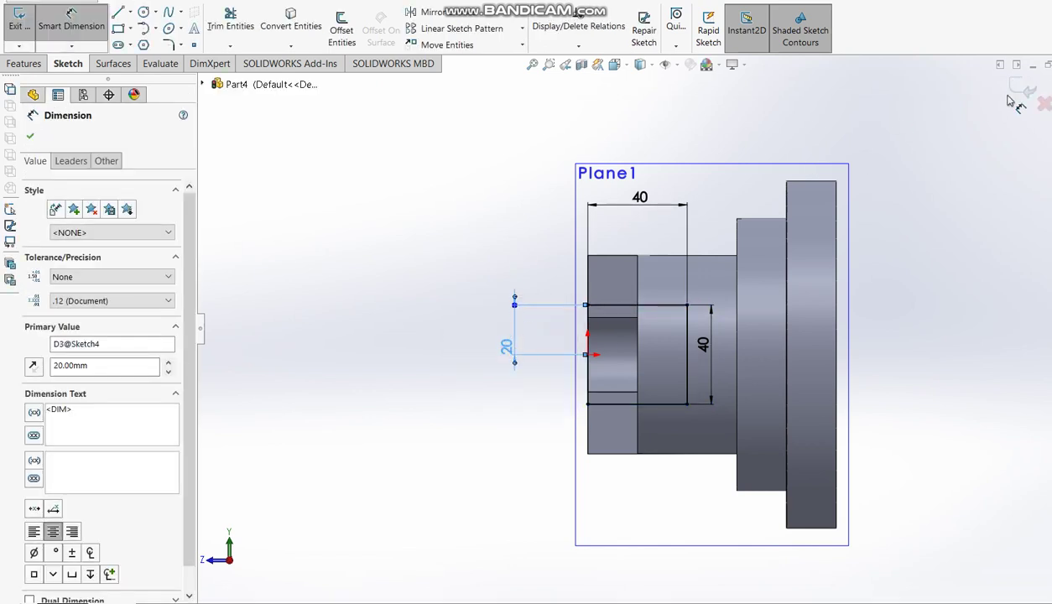
click(1022, 88)
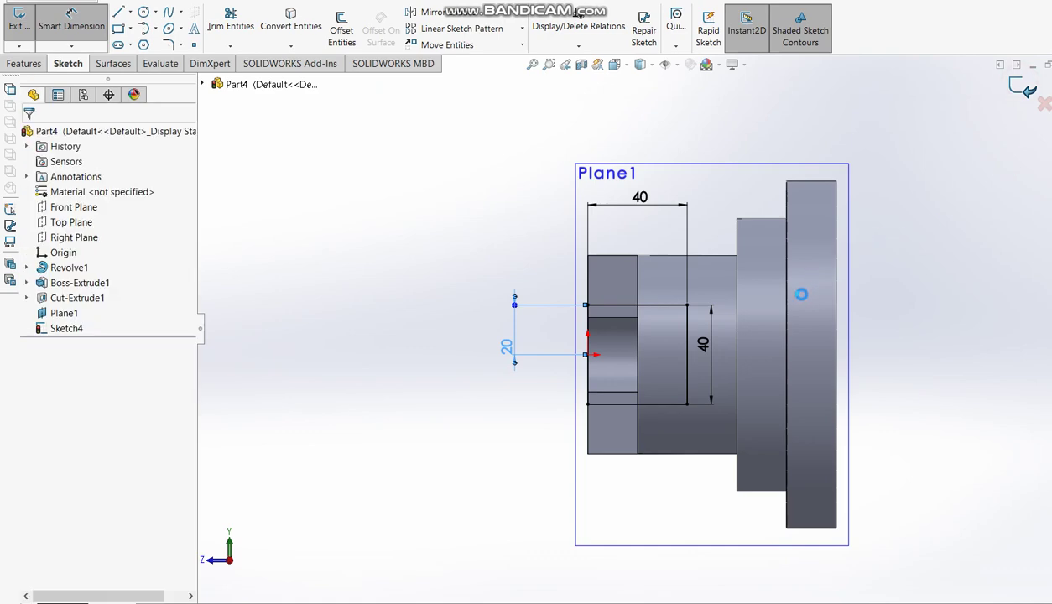
Step: Extrude the rectangle Up To Surface, ending at the hub's round face
middle_drag(689, 291, 614, 178)
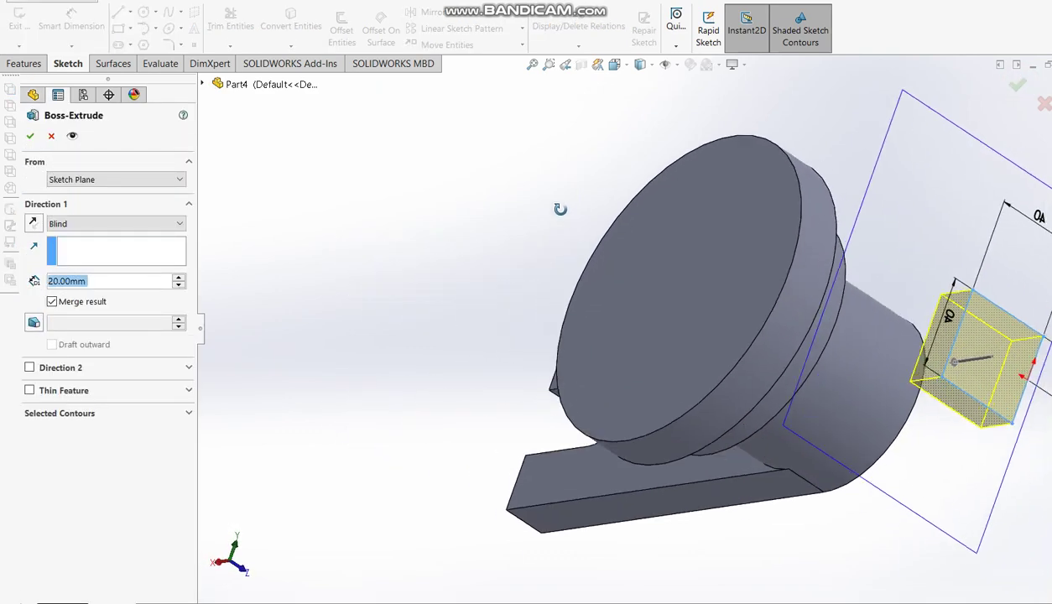
scroll(632, 338, up, 4)
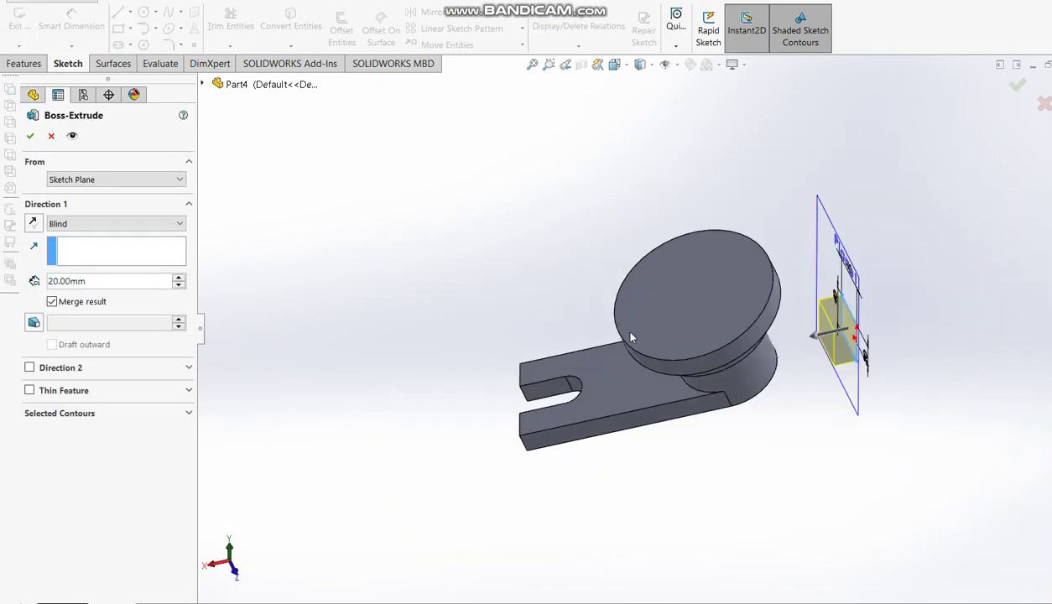
click(132, 224)
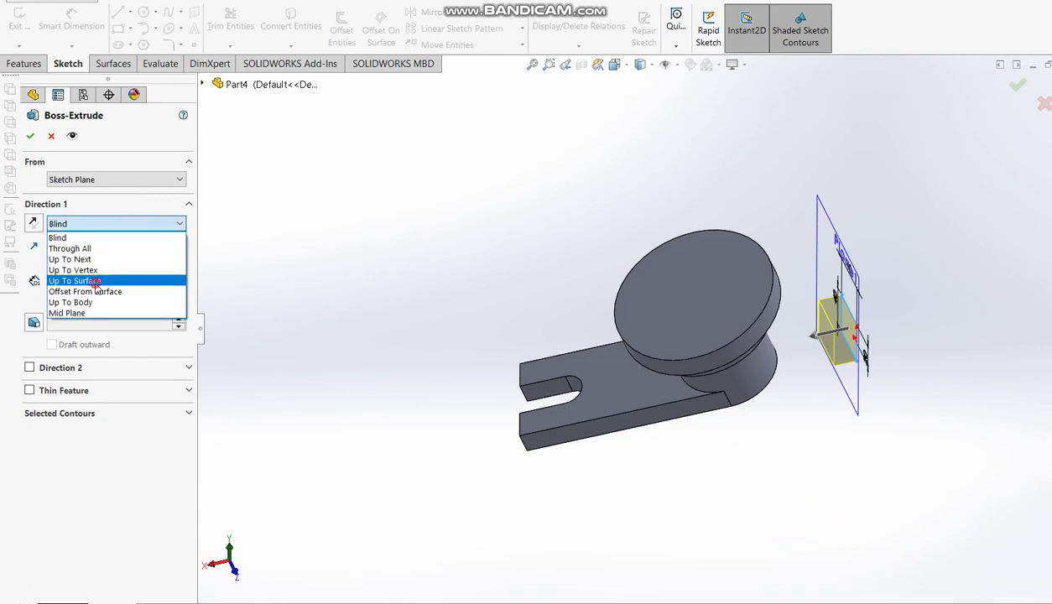
click(95, 282)
click(746, 362)
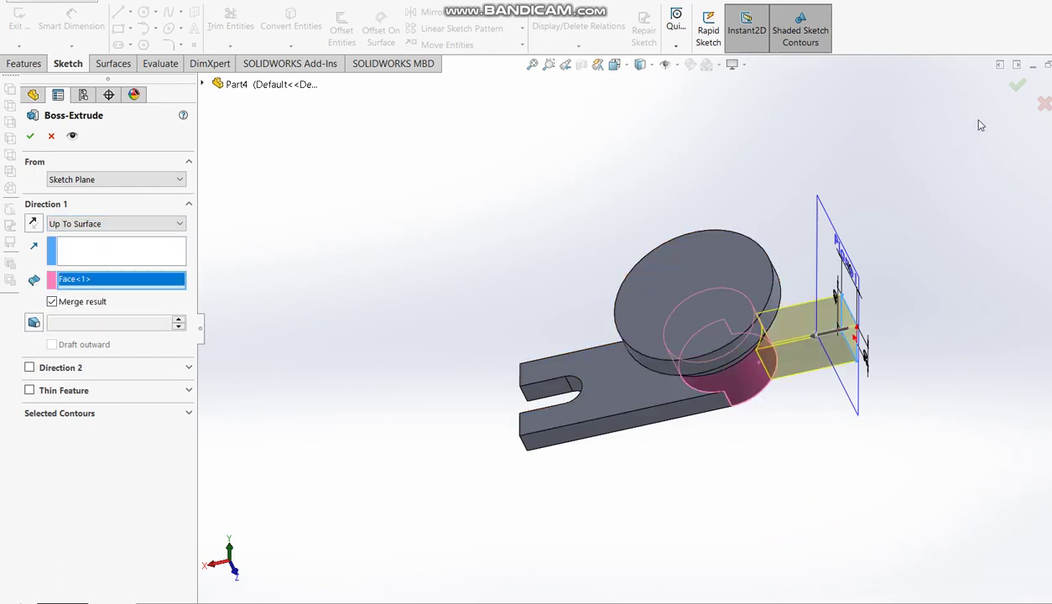
click(1017, 86)
Step: Hide Plane1 and bring up the annotated reference drawing
scroll(867, 309, down, 2)
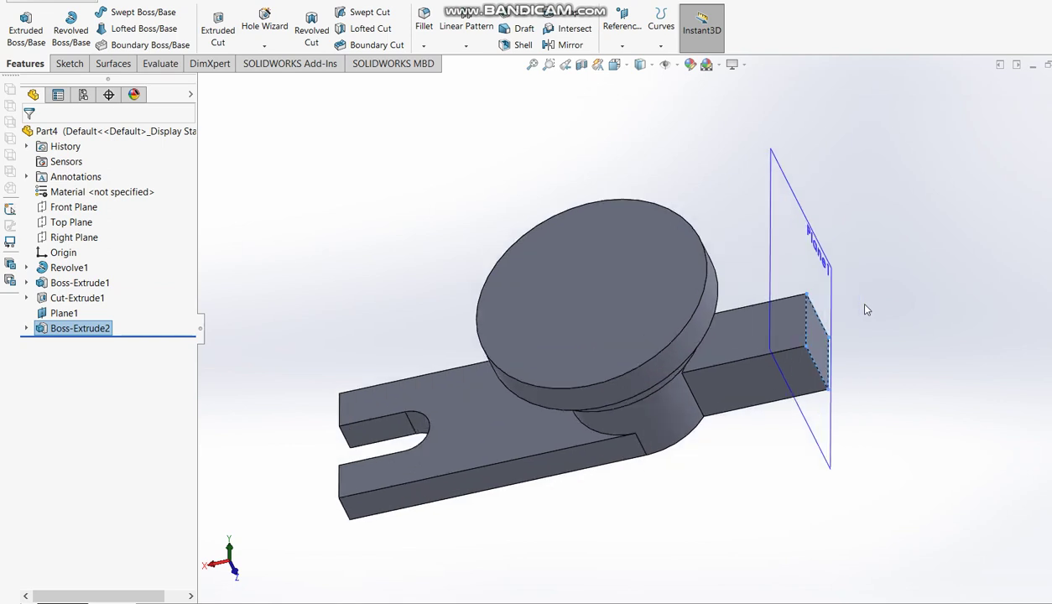
right_click(63, 313)
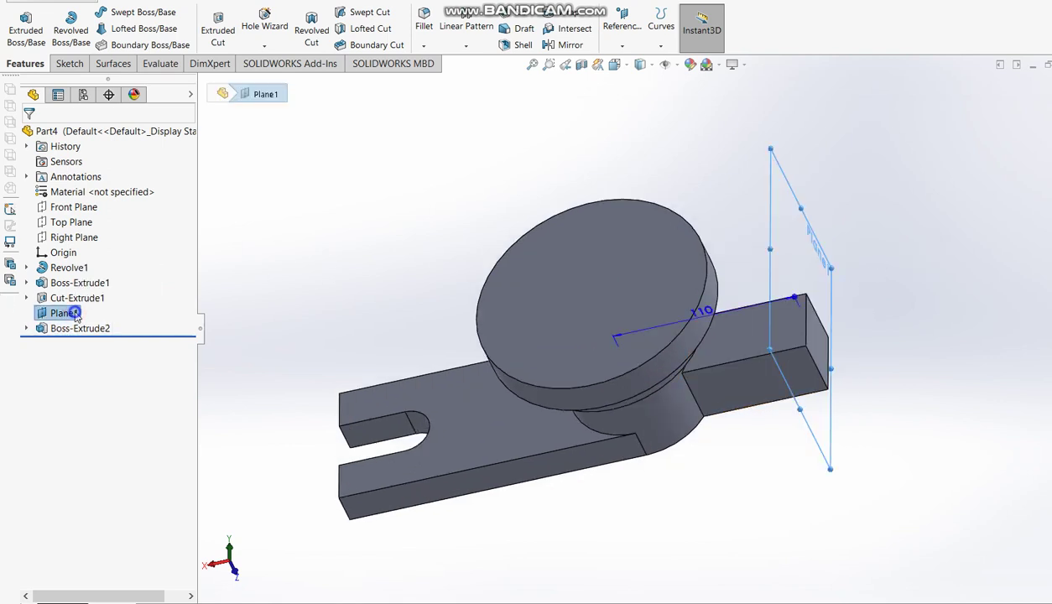
click(87, 294)
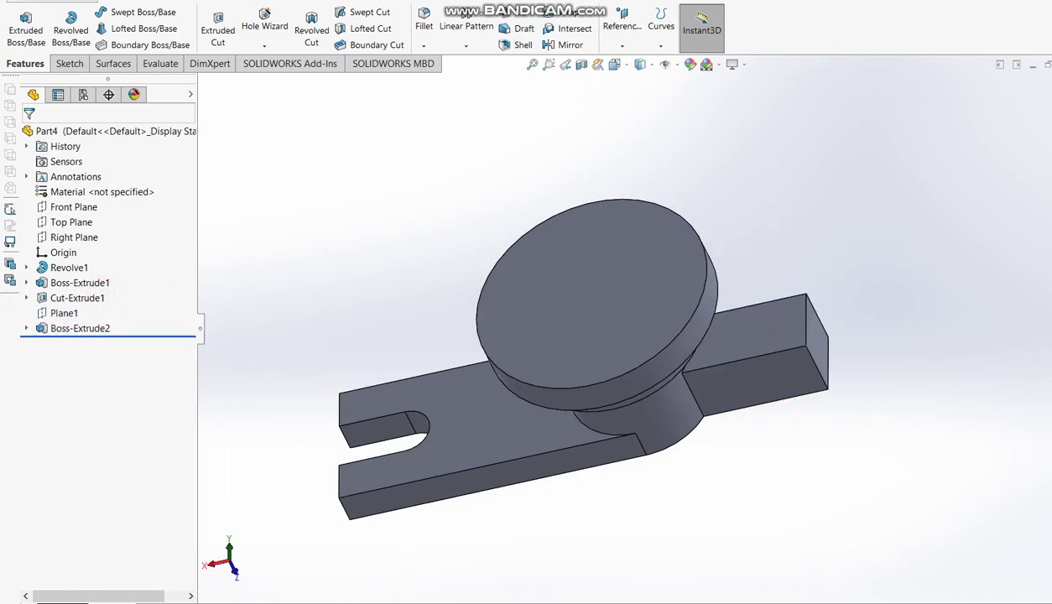
key(alt+Tab)
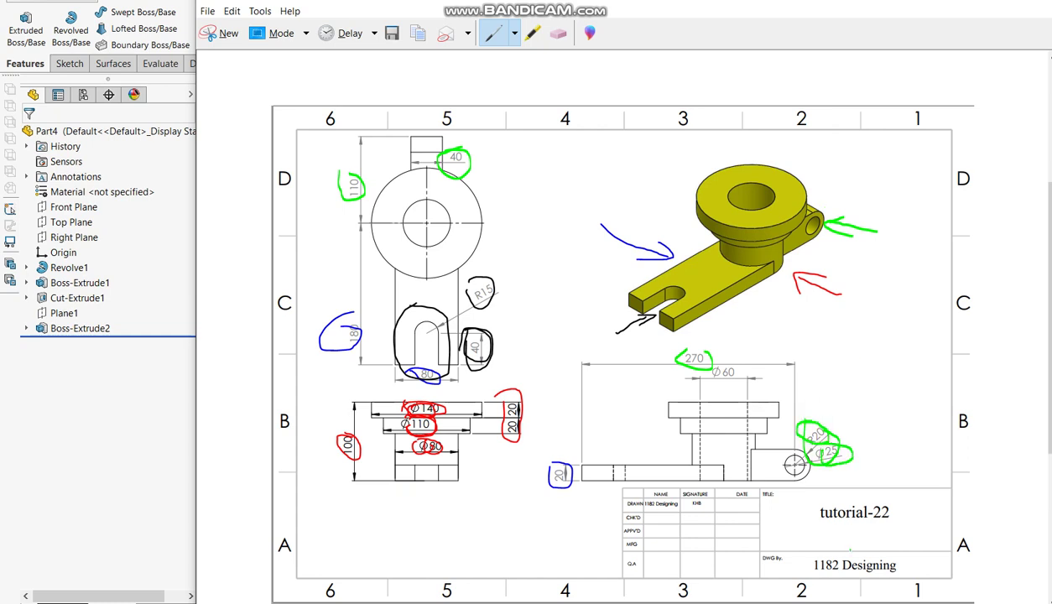
Step: Fillet both vertical end edges of the arm with a 20 mm radius
key(alt+Tab)
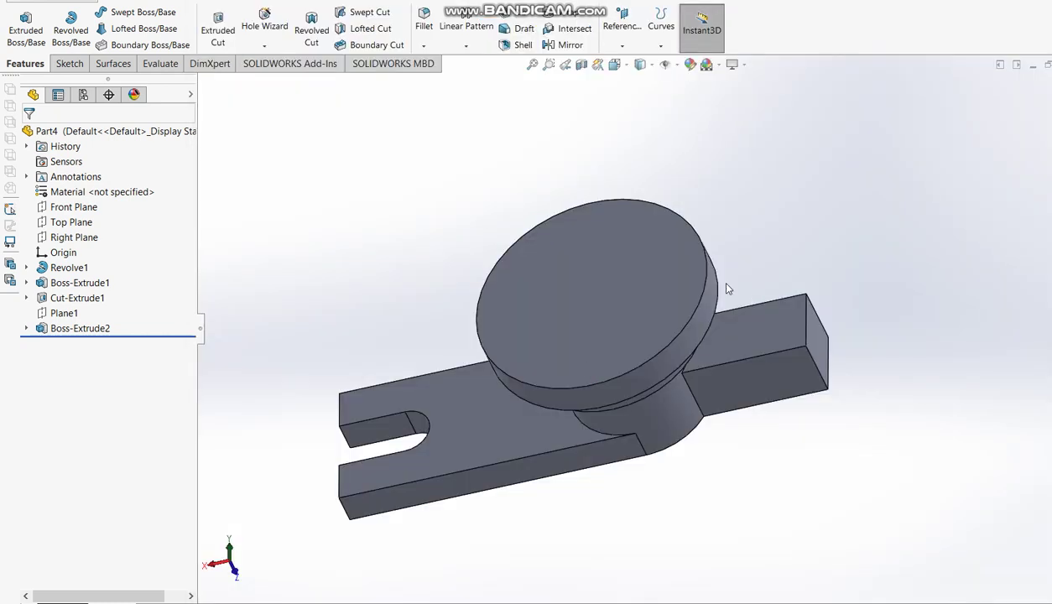
click(424, 46)
click(446, 60)
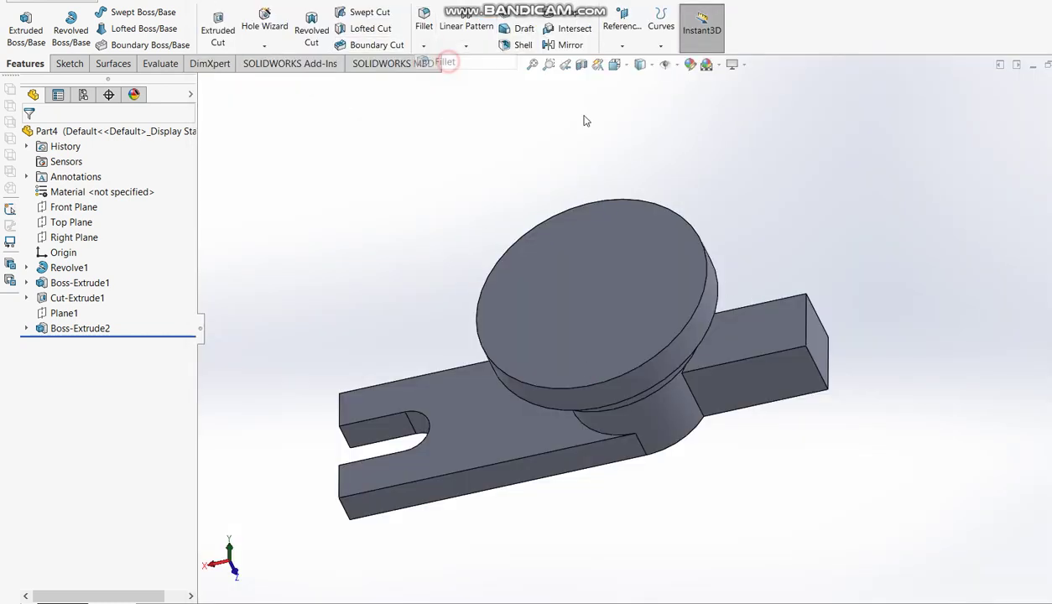
click(807, 320)
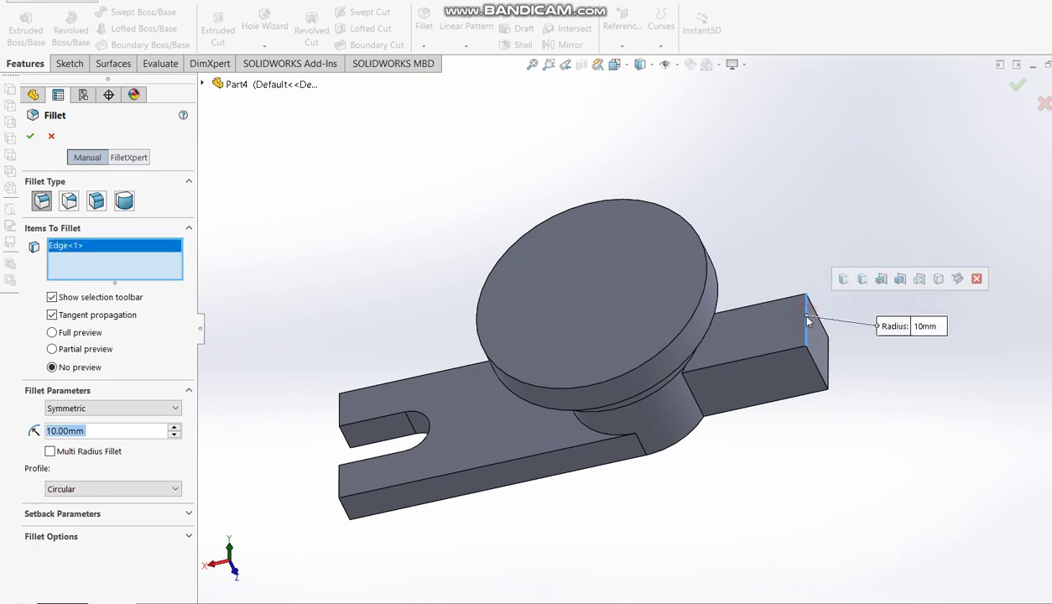
click(829, 367)
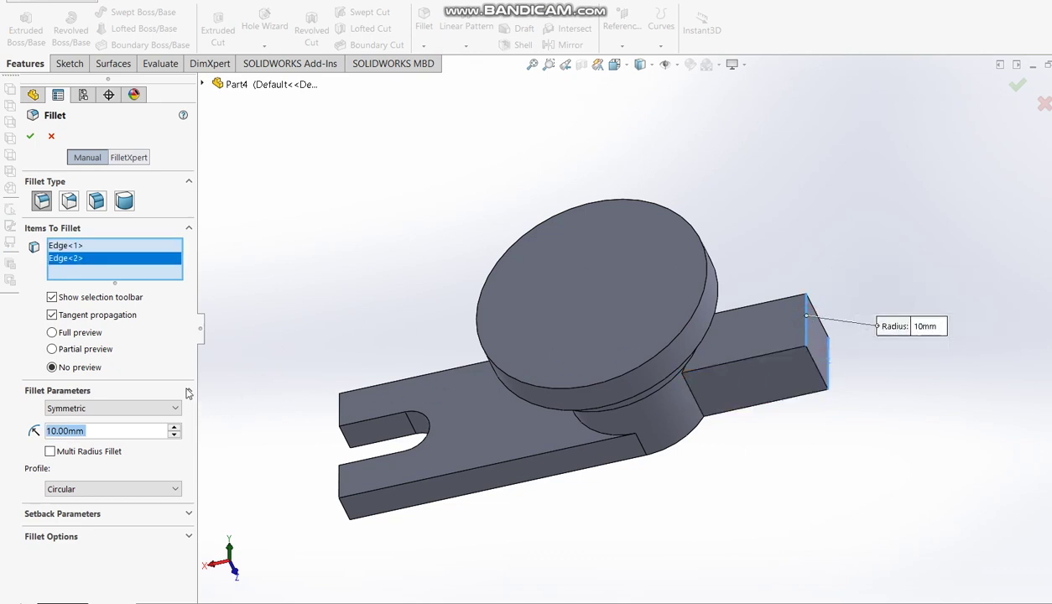
text(20)
key(Return)
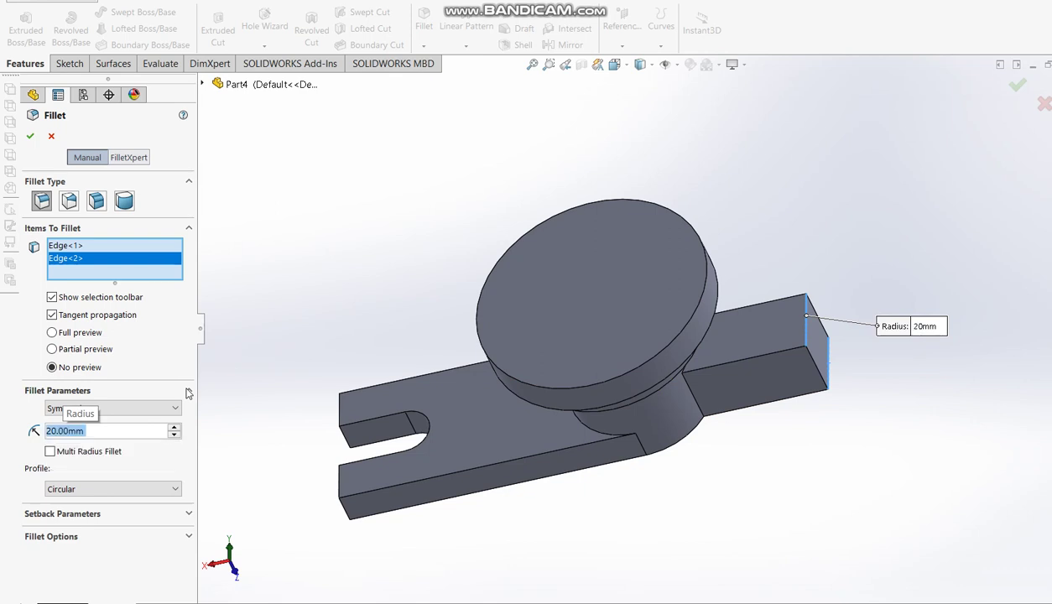
click(31, 138)
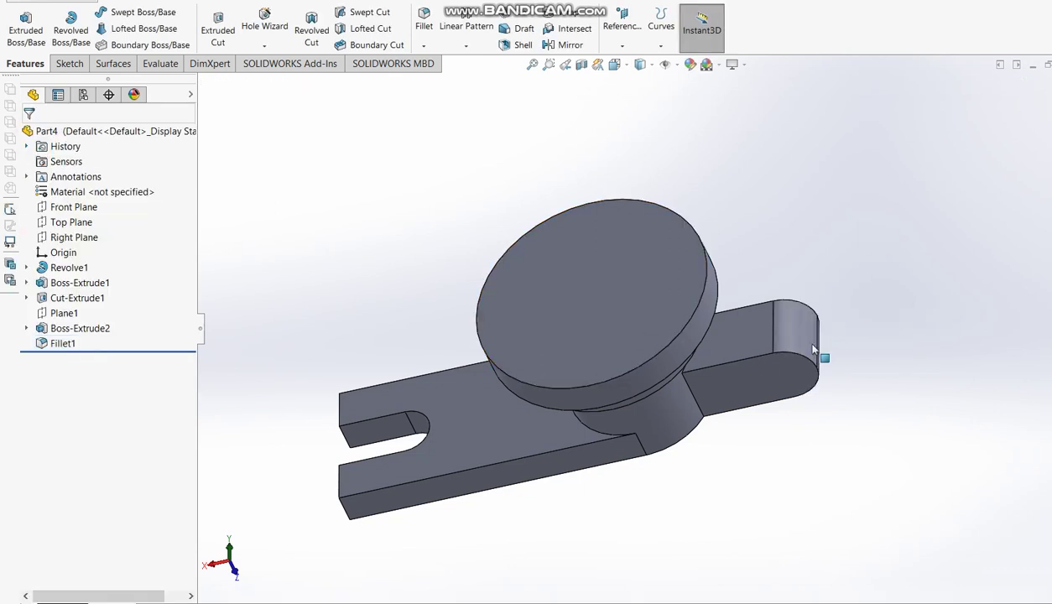
middle_drag(808, 344, 749, 359)
scroll(749, 359, down, 3)
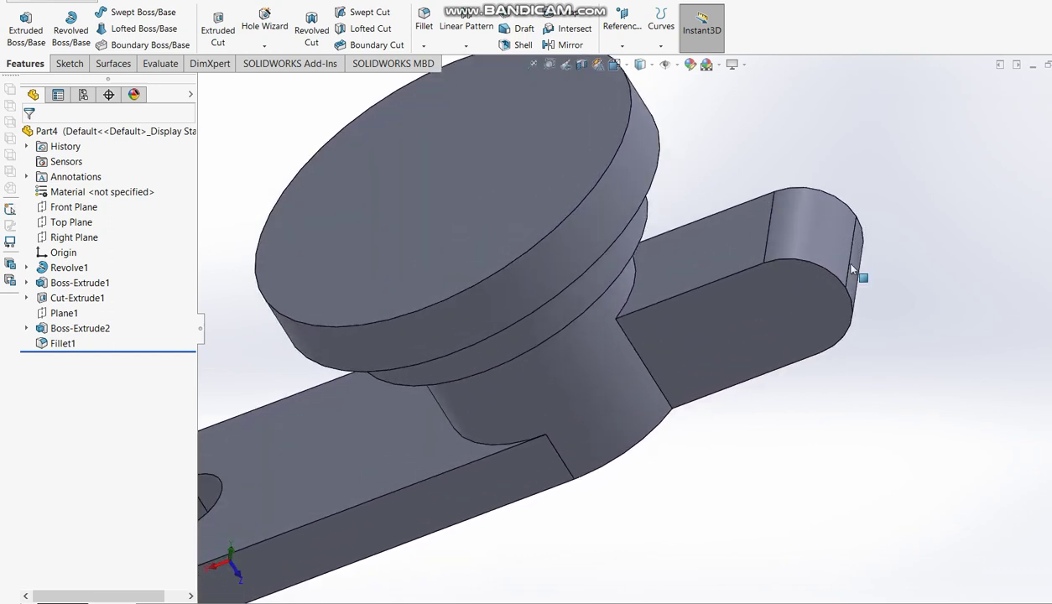
scroll(791, 274, down, 2)
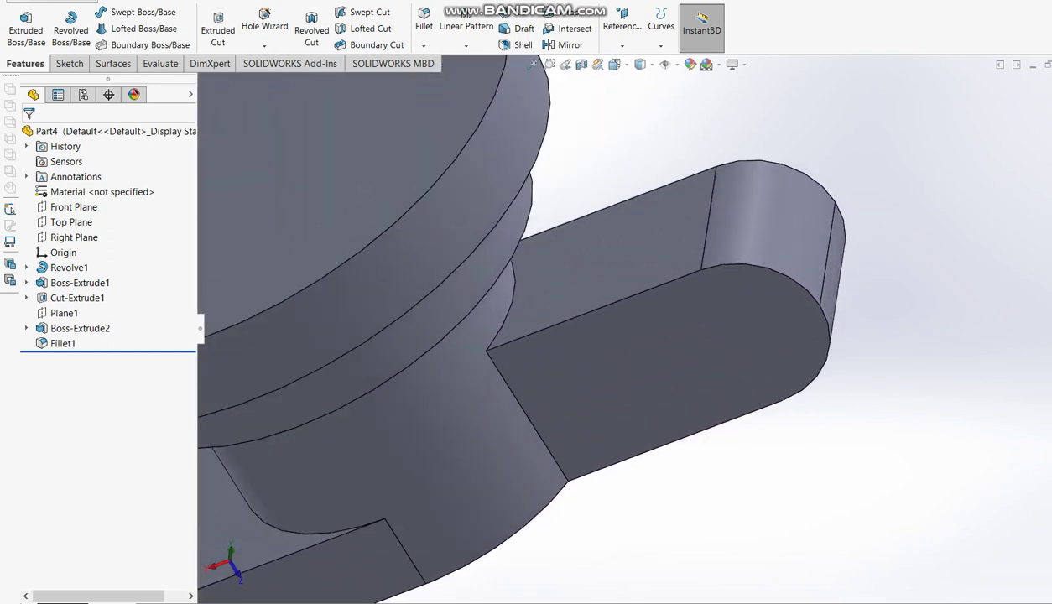
Step: Sketch a circle on the lug's flat face and dimension it Ø25
click(735, 350)
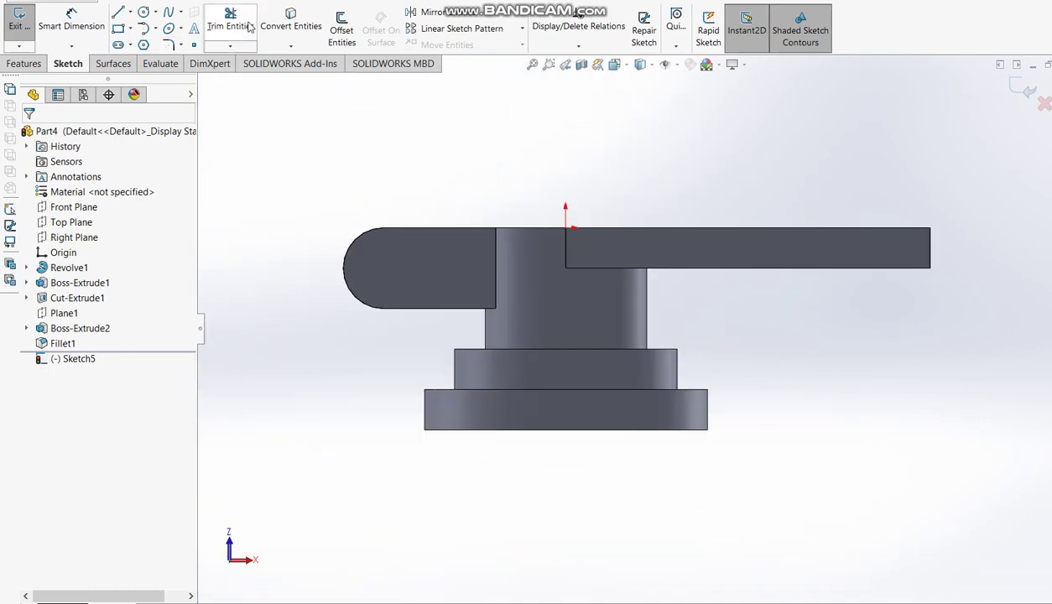
click(143, 13)
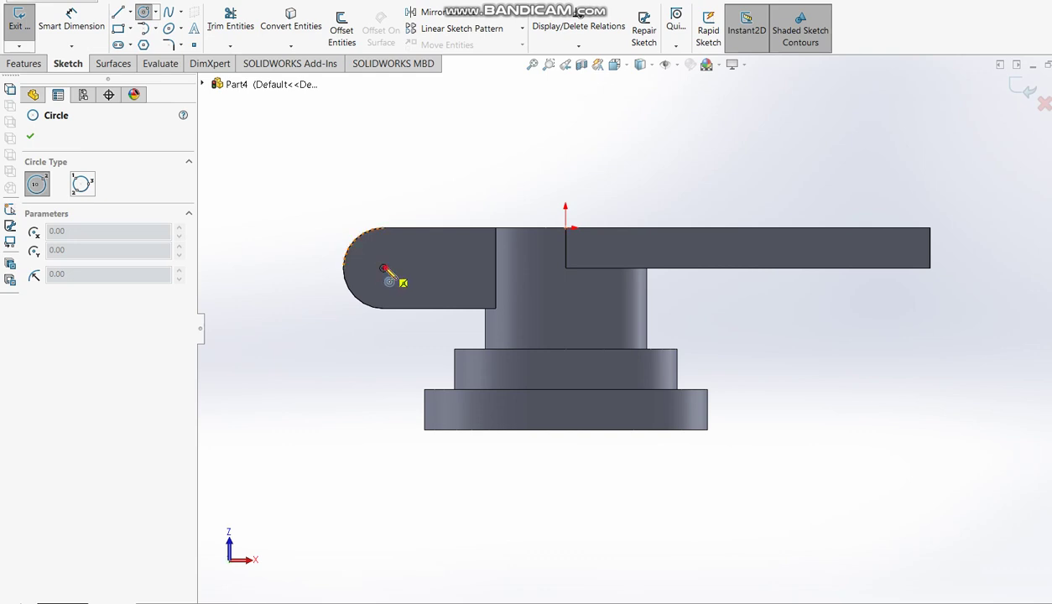
click(383, 268)
click(399, 285)
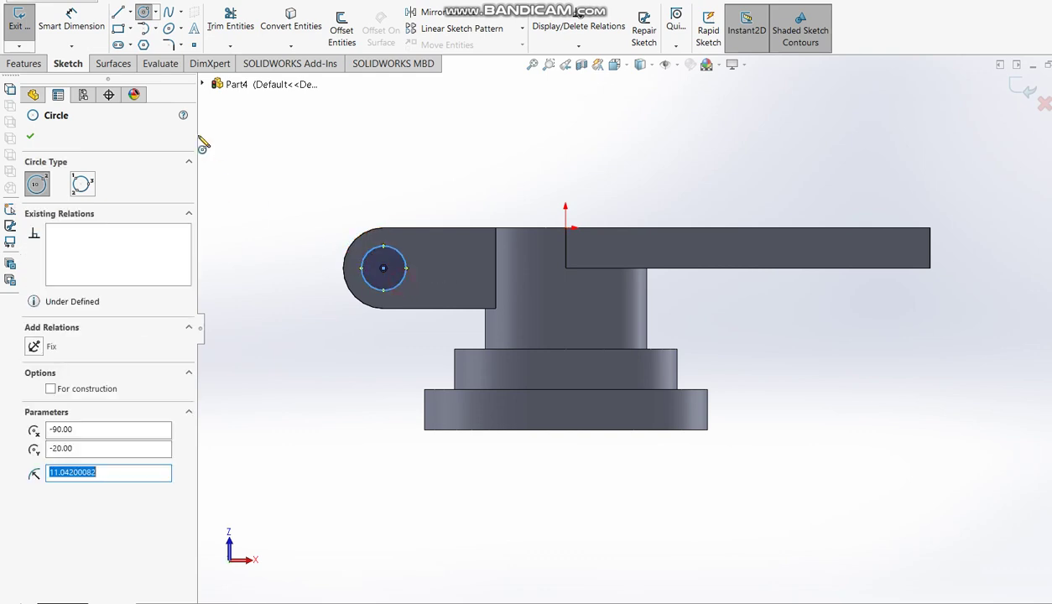
click(84, 37)
click(402, 255)
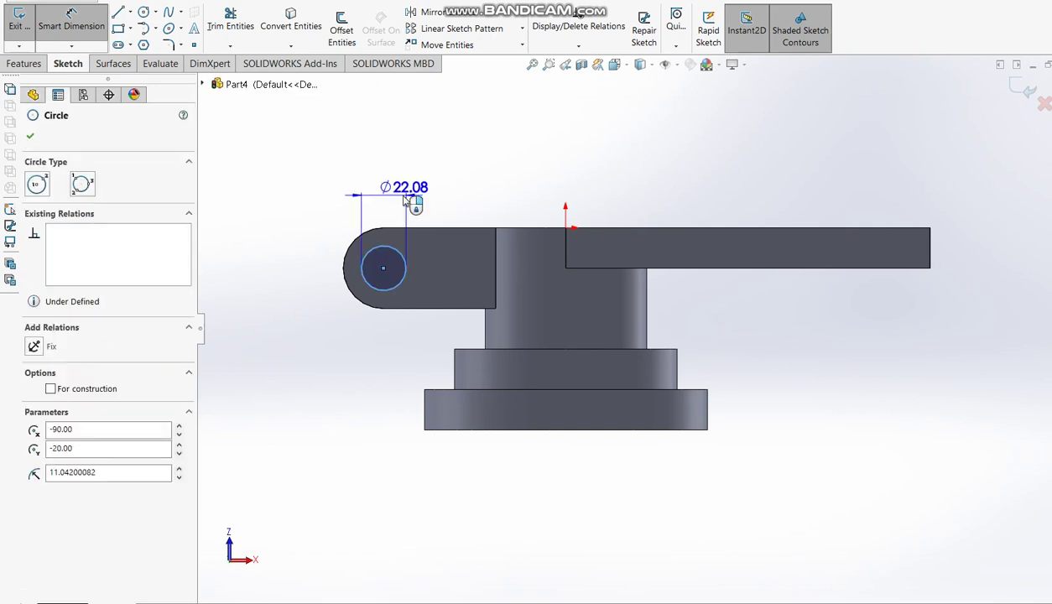
click(404, 199)
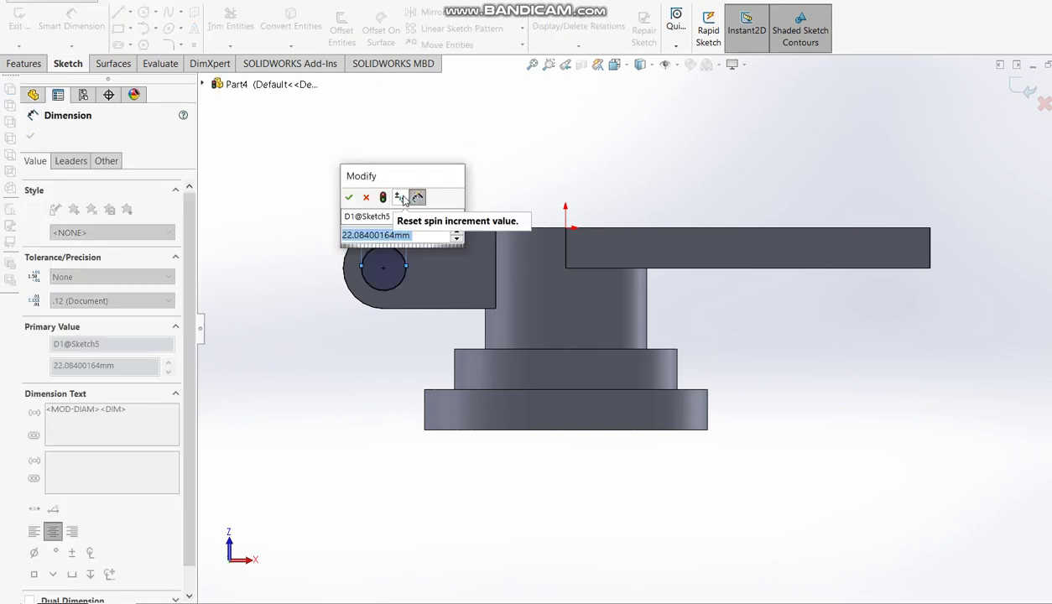
text(25)
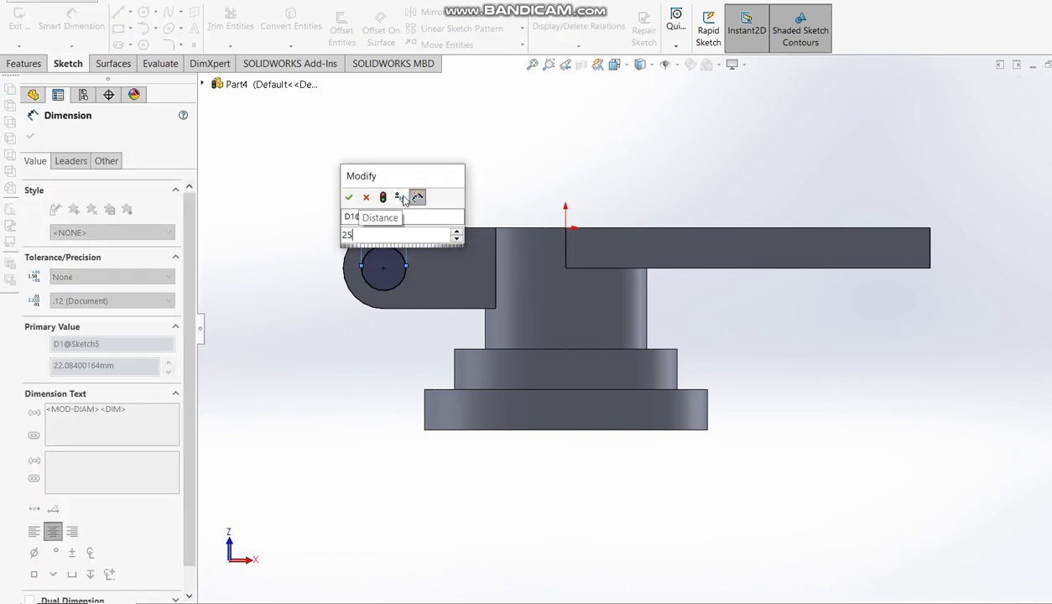
key(Return)
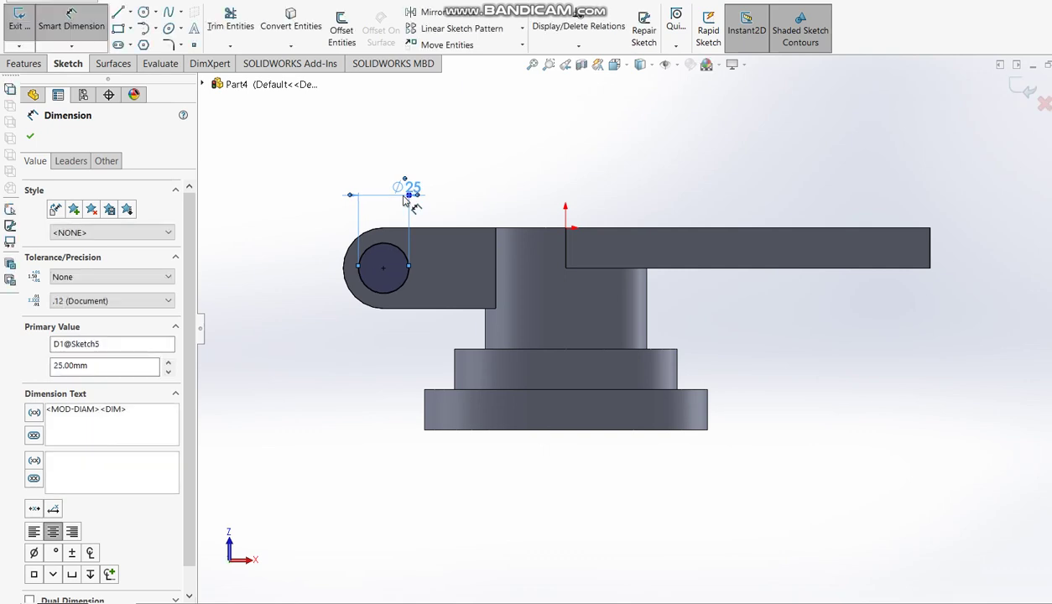
Step: Extruded-cut the Ø25 circle Up To Surface on the lug face, then inspect the hole
click(1019, 92)
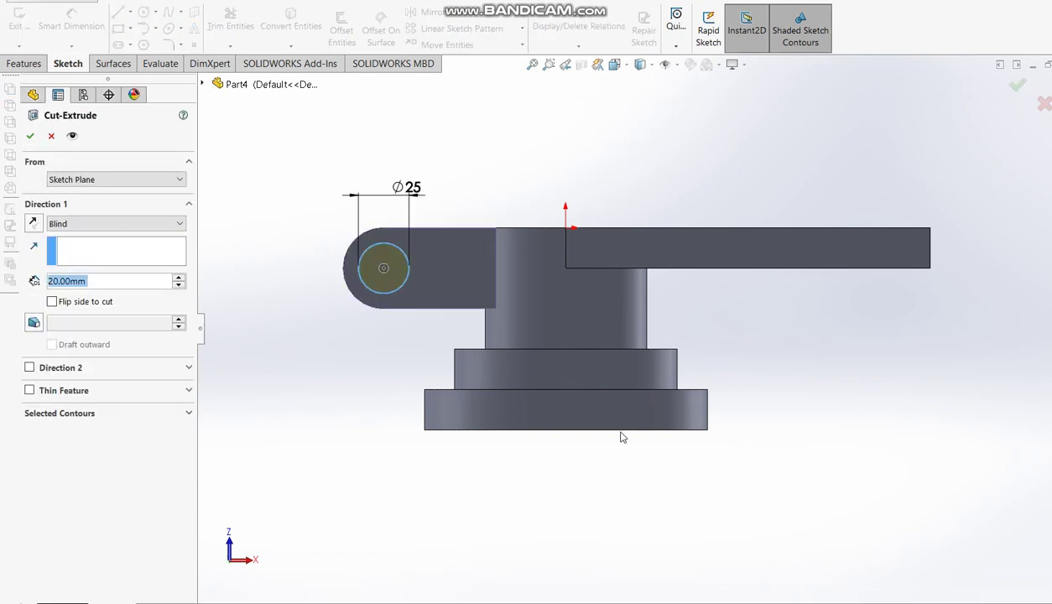
click(152, 223)
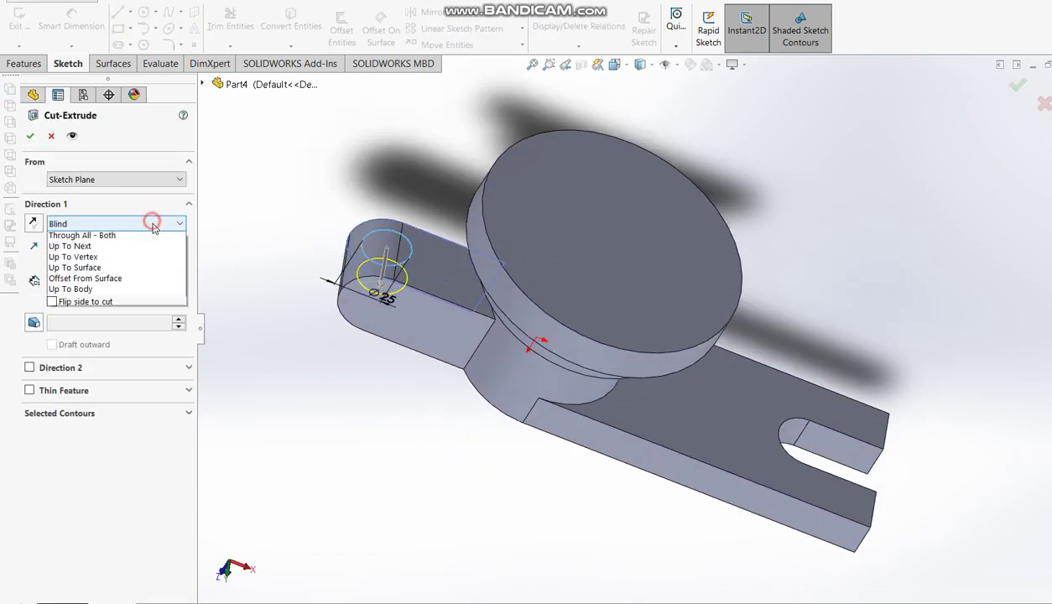
click(139, 292)
click(391, 301)
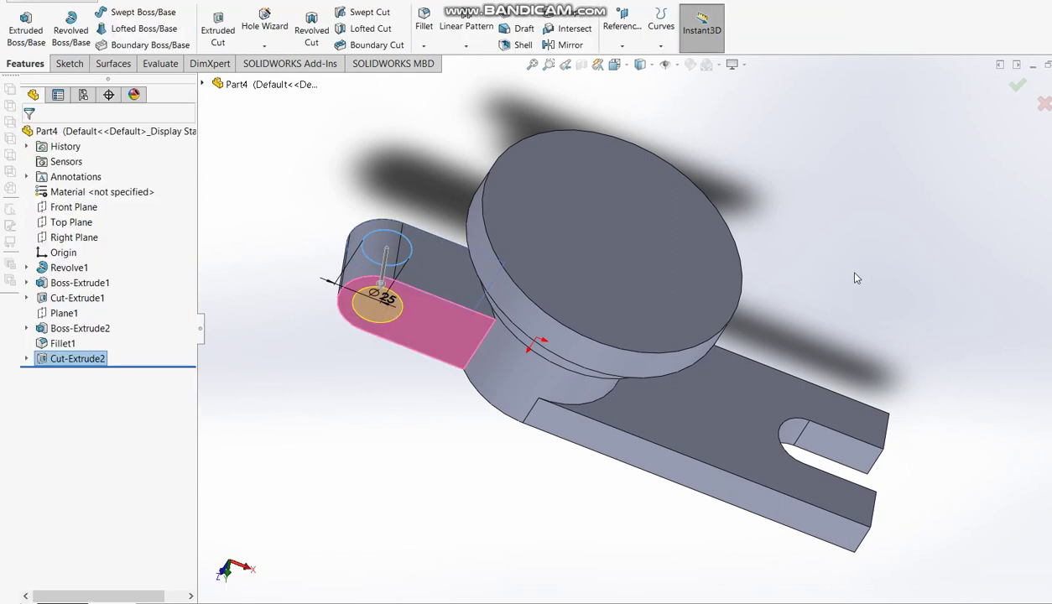
middle_drag(778, 294, 806, 290)
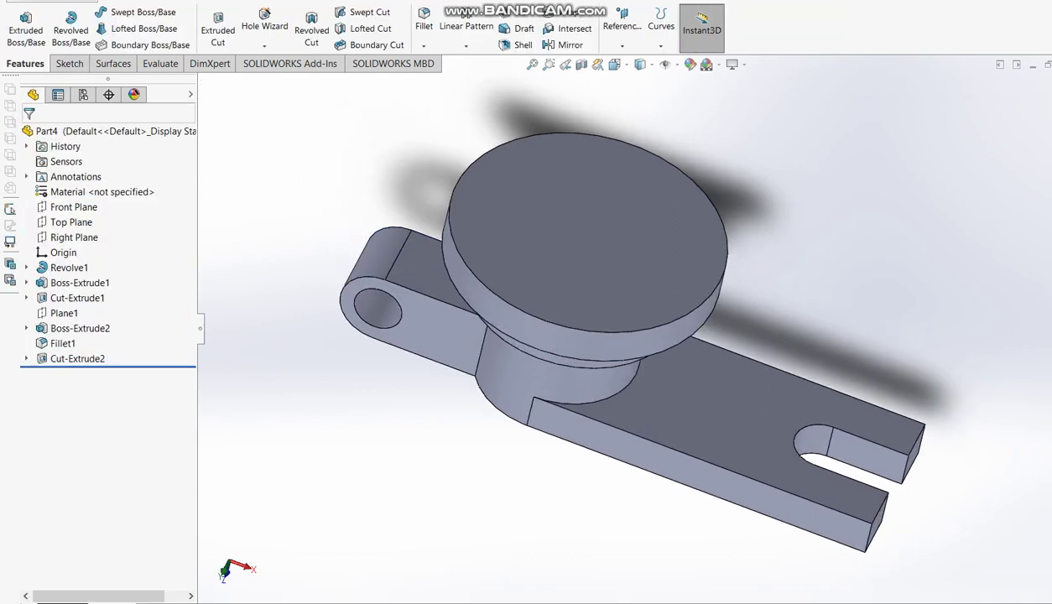
key(alt+Tab)
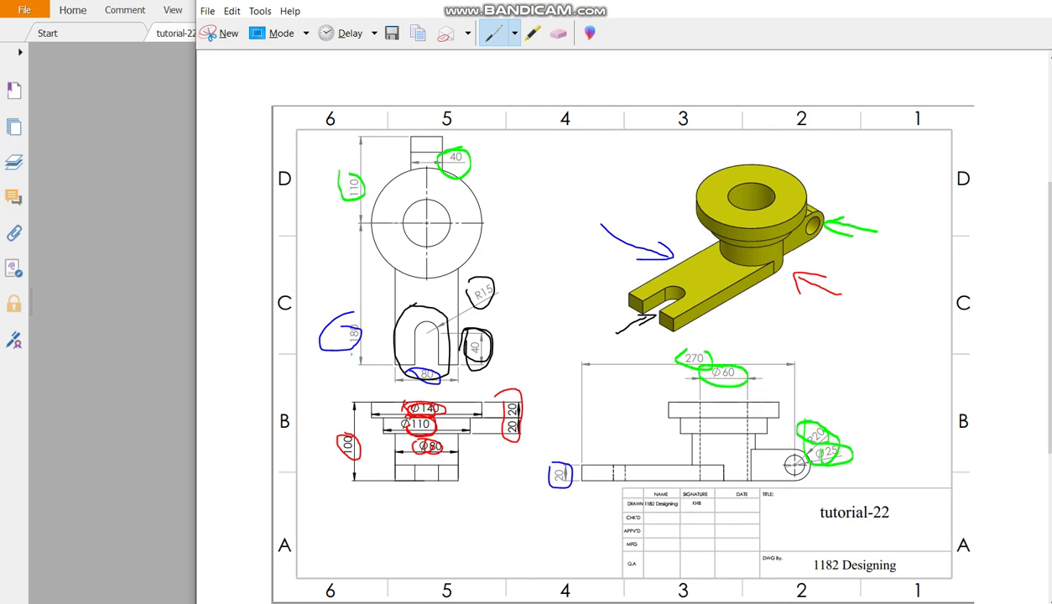
Step: Sketch a Ø60 circle at the centre of the hub's top face
key(alt+Tab)
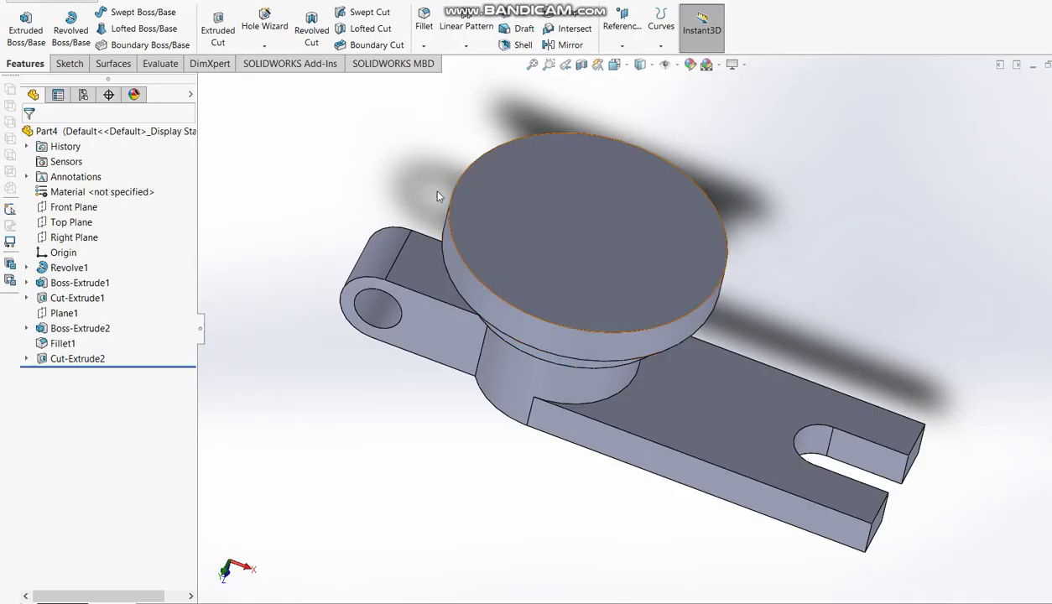
click(217, 25)
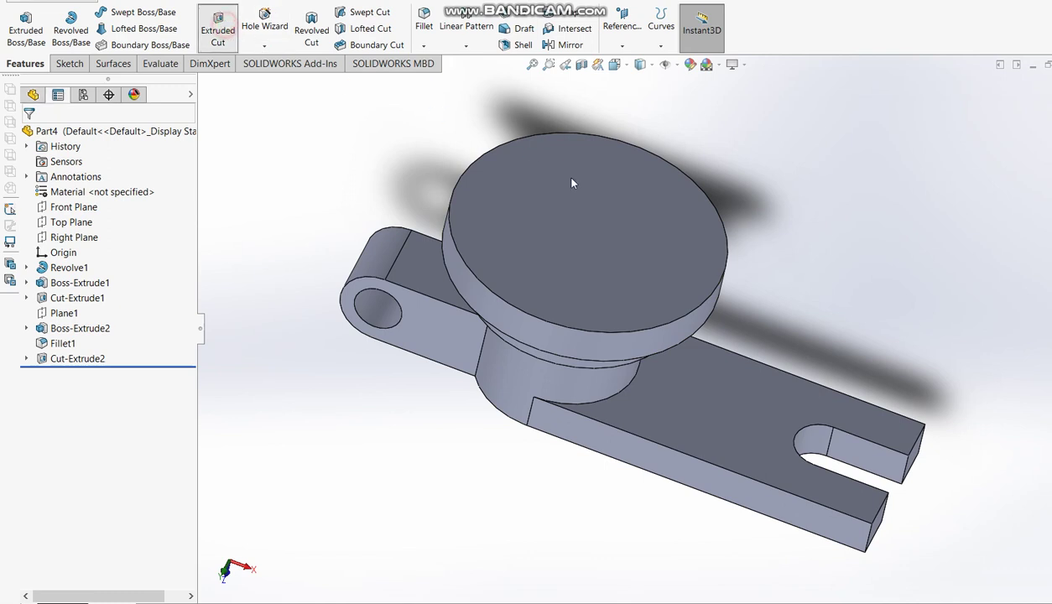
click(519, 150)
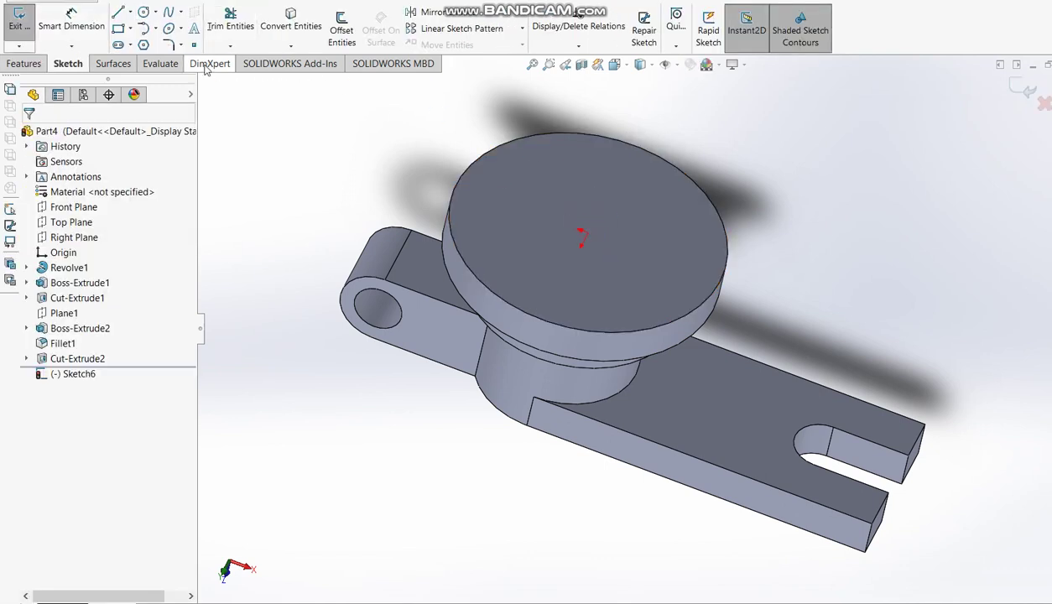
key(ctrl+8)
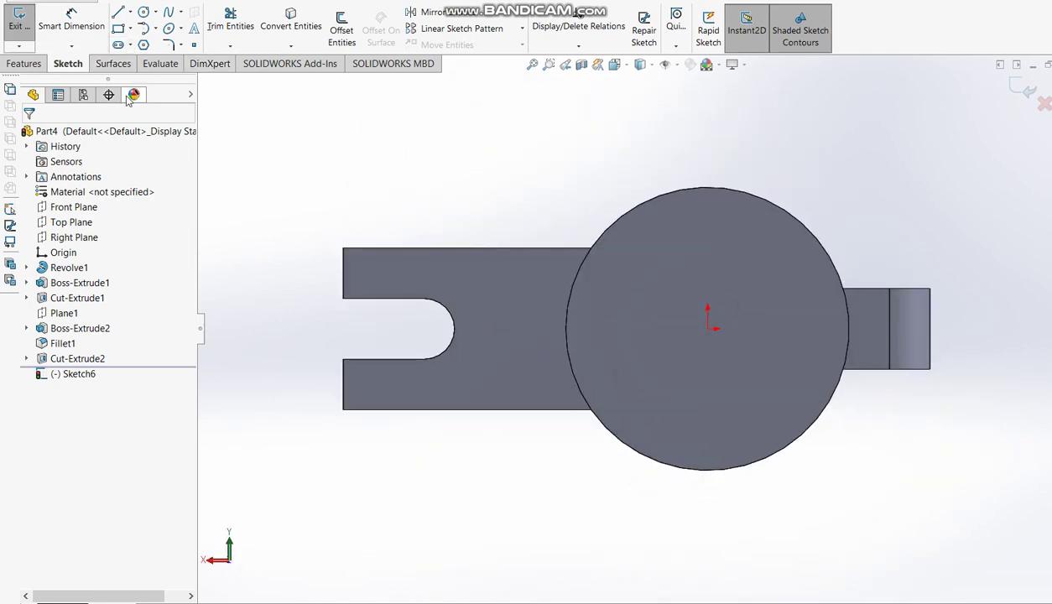
click(144, 11)
click(707, 328)
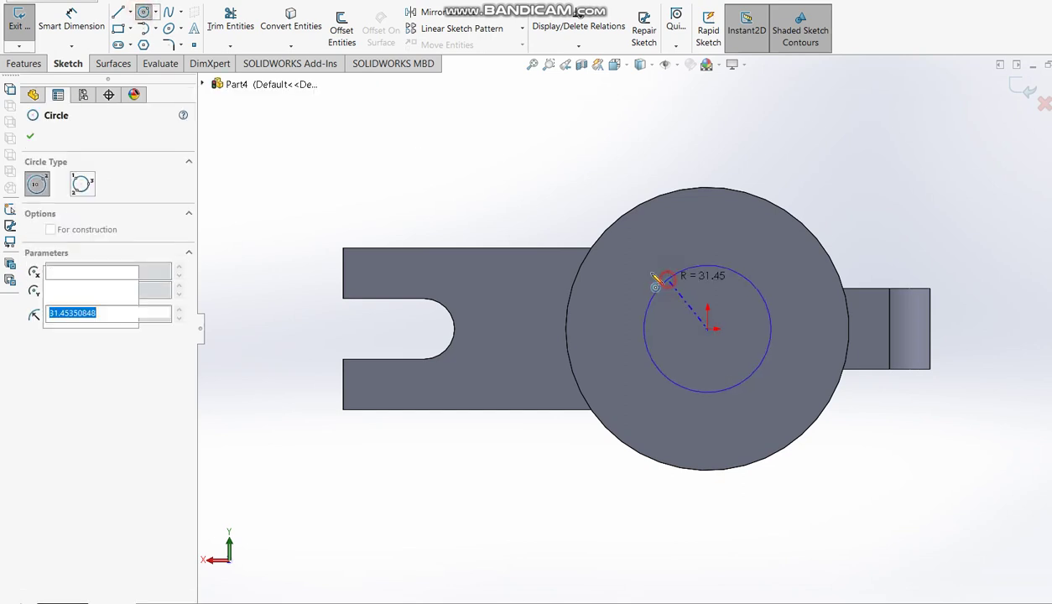
click(662, 281)
click(71, 21)
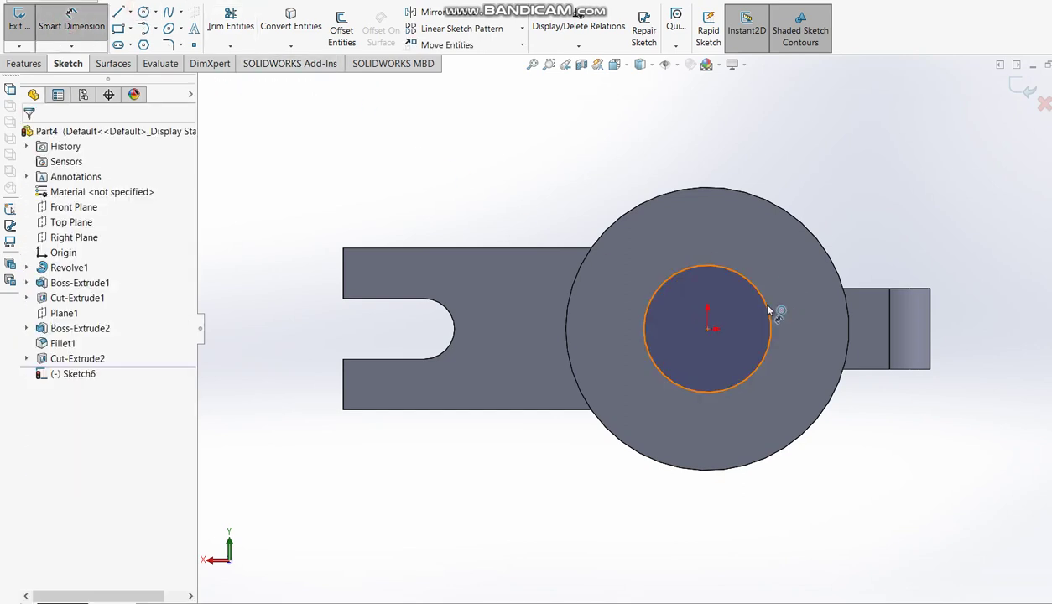
click(768, 298)
click(870, 194)
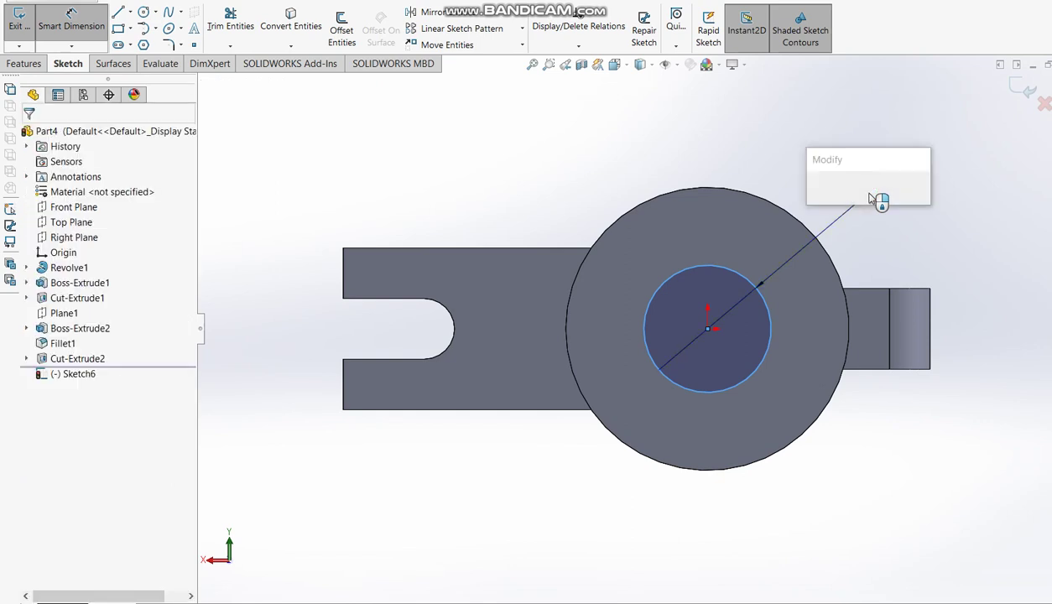
text(60)
key(Return)
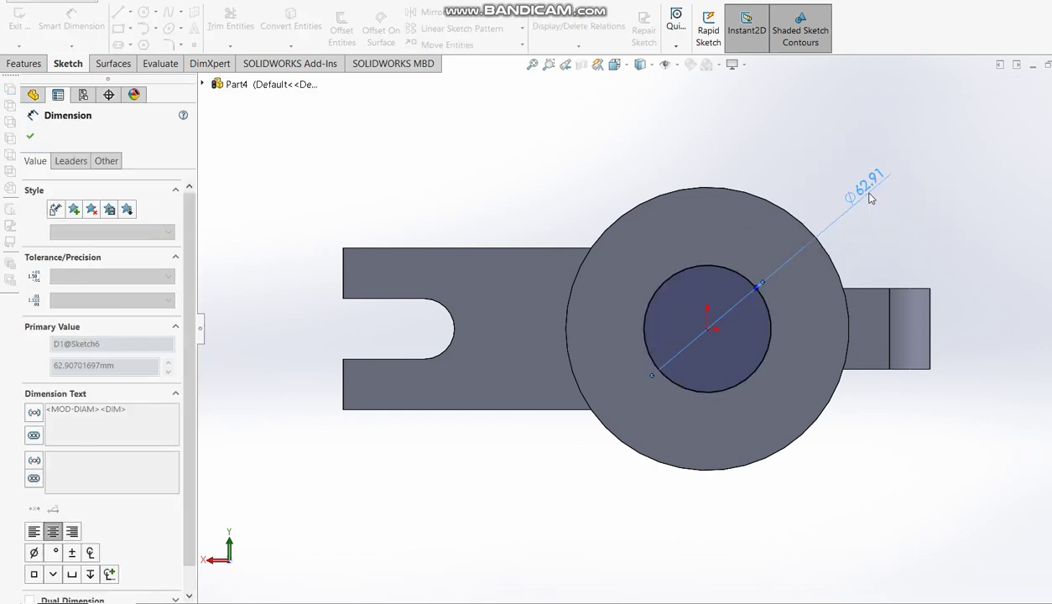
click(1009, 96)
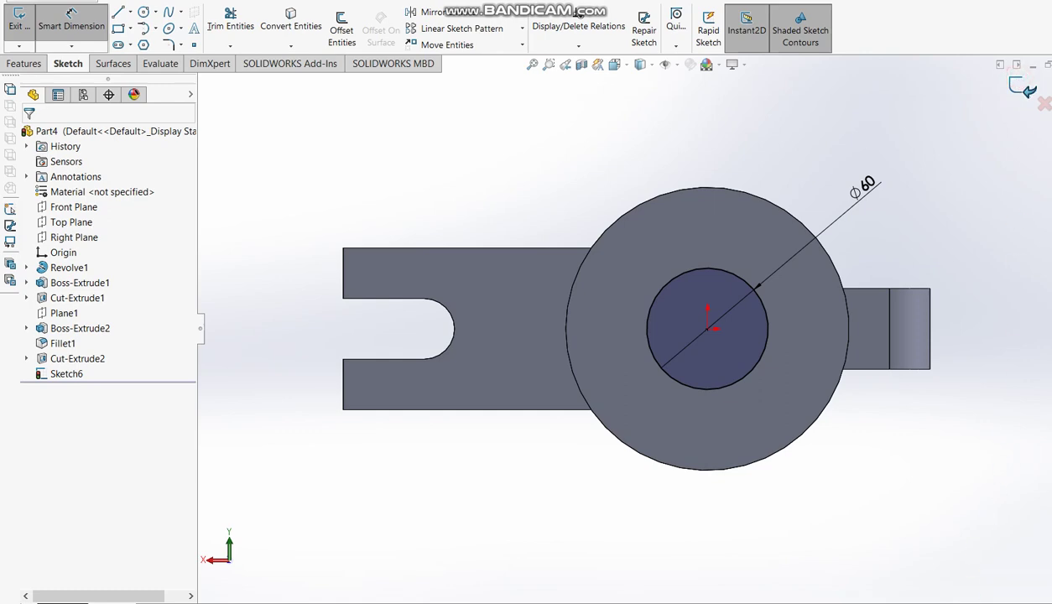
Step: Extruded-cut the Ø60 circle Up To Surface to the arm's underside
key(ctrl+e)
middle_drag(830, 336, 819, 174)
click(94, 224)
click(96, 287)
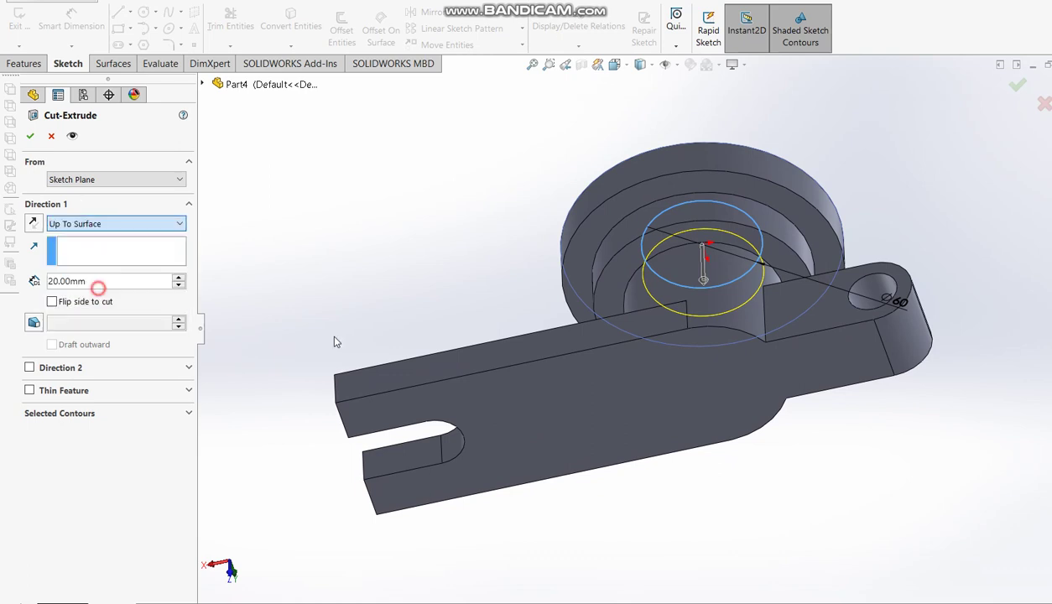
click(706, 384)
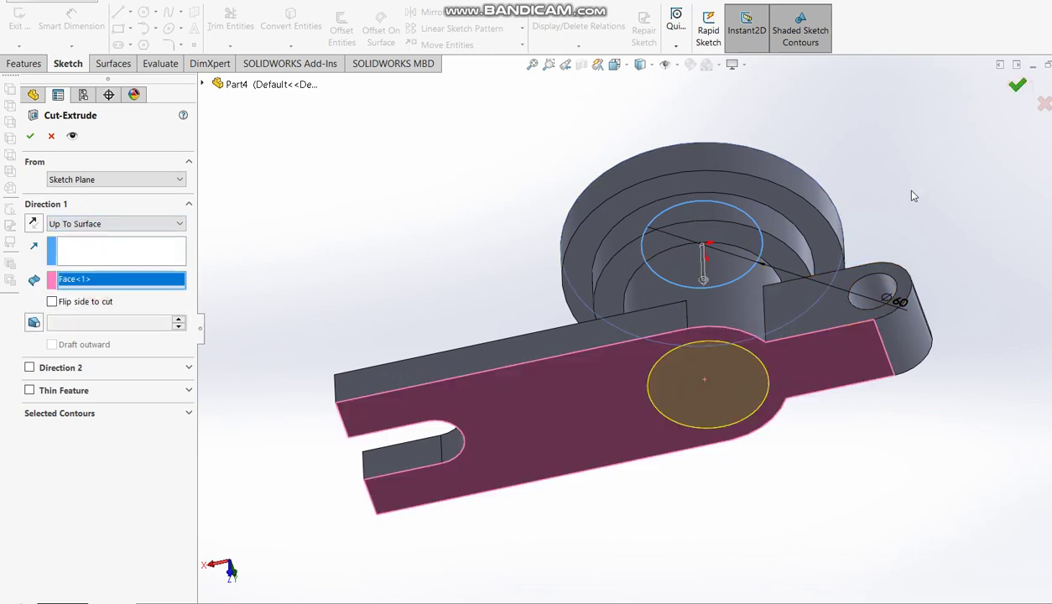
key(Return)
mouse_move(914, 195)
middle_down()
mouse_move(910, 144)
mouse_move(956, 327)
mouse_move(871, 314)
mouse_move(931, 277)
mouse_move(1005, 300)
mouse_move(994, 430)
mouse_move(940, 354)
mouse_move(914, 416)
middle_up()
click(914, 427)
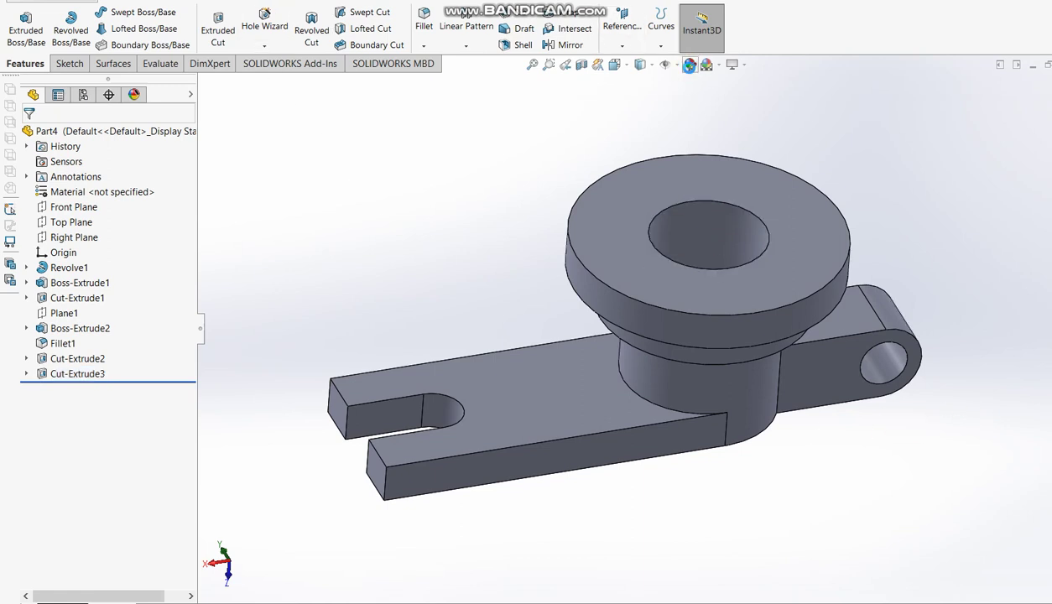
Step: Apply the yellow appearance to the whole part
click(690, 66)
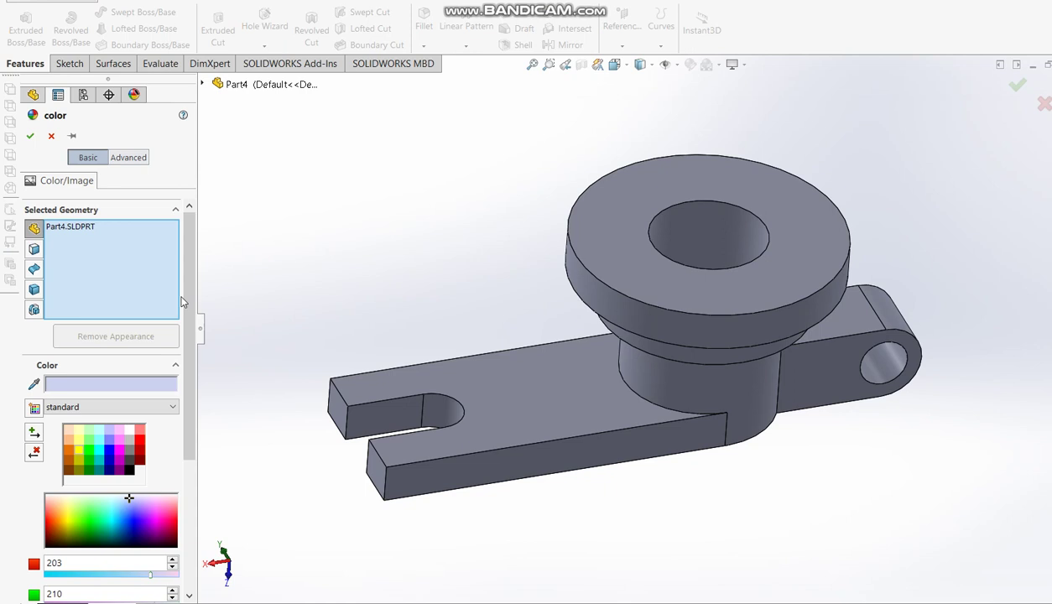
click(78, 441)
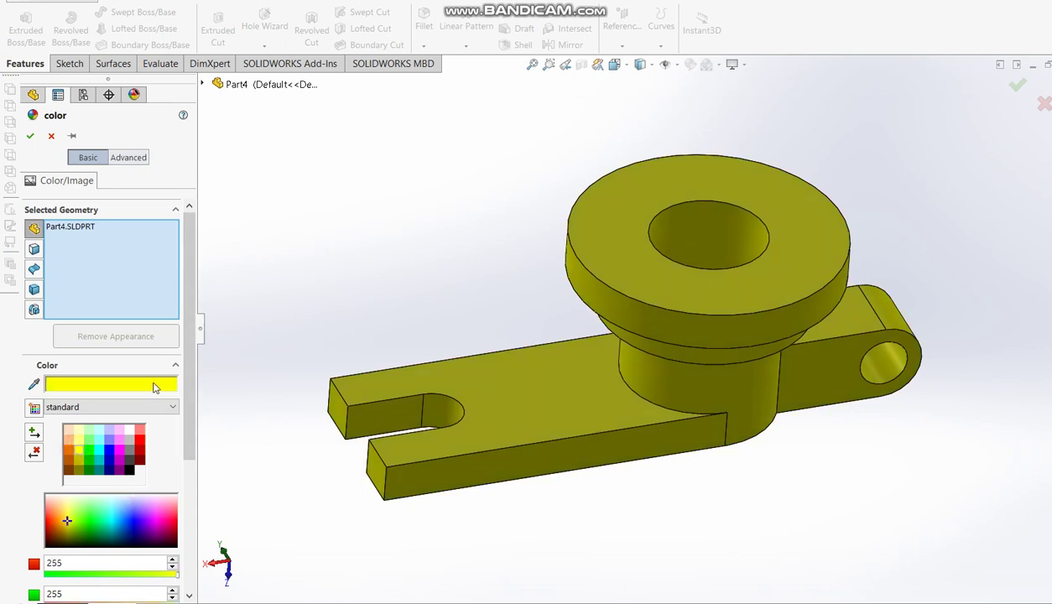
click(29, 136)
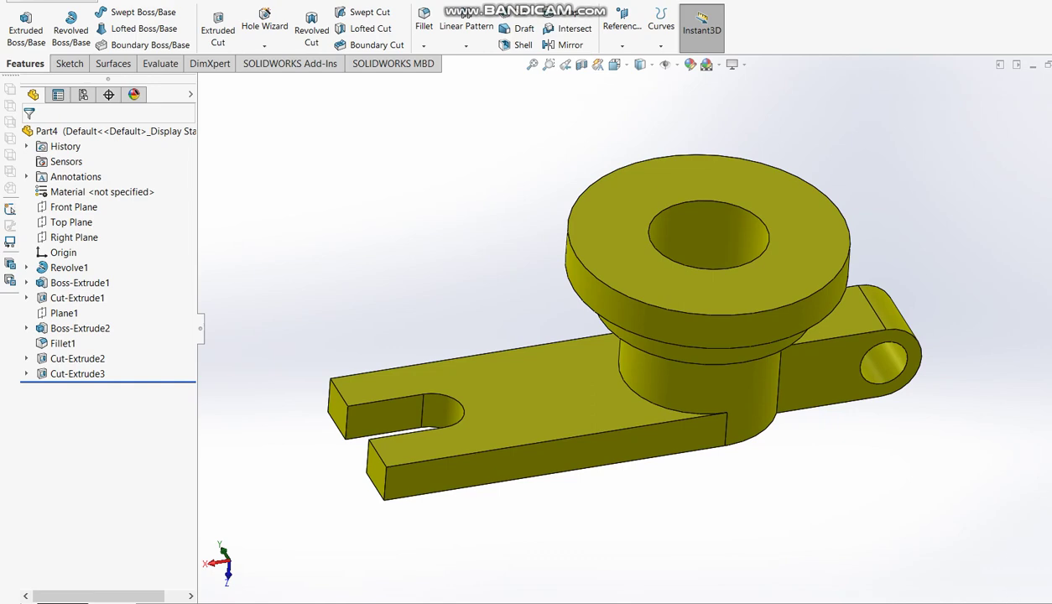
Step: Compare the yellow bracket with the reference drawing and orbit it to inspect
key(alt+Tab)
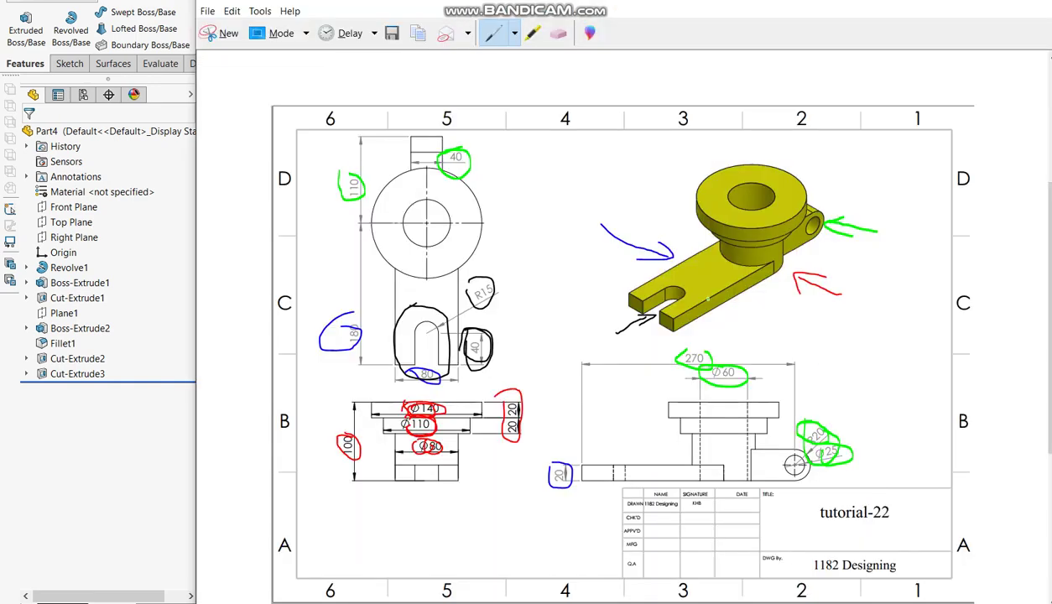
click(122, 449)
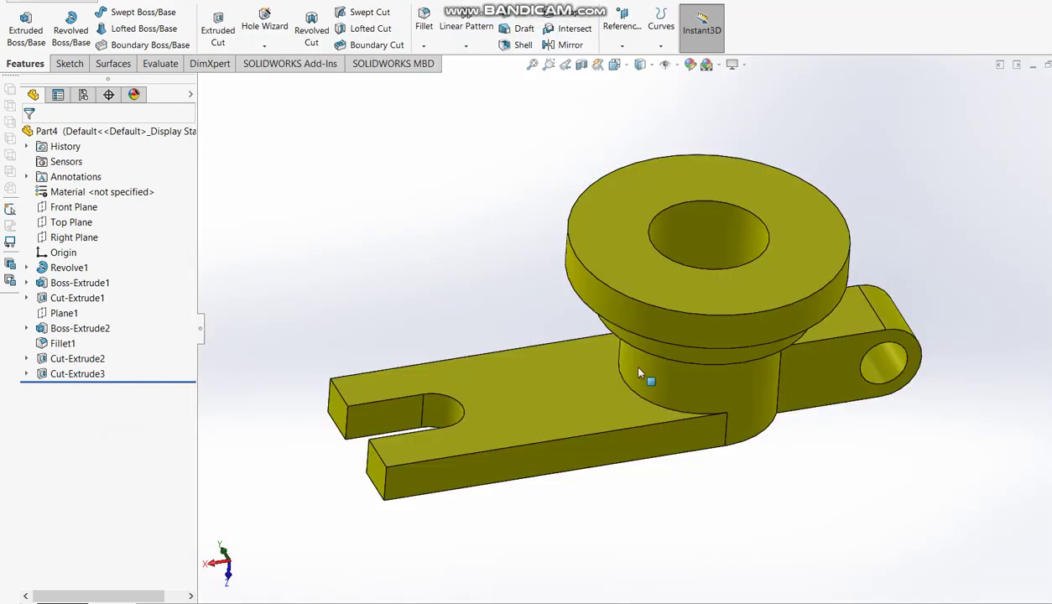
scroll(662, 364, up, 2)
scroll(662, 364, down, 2)
scroll(719, 284, up, 2)
scroll(730, 263, down, 2)
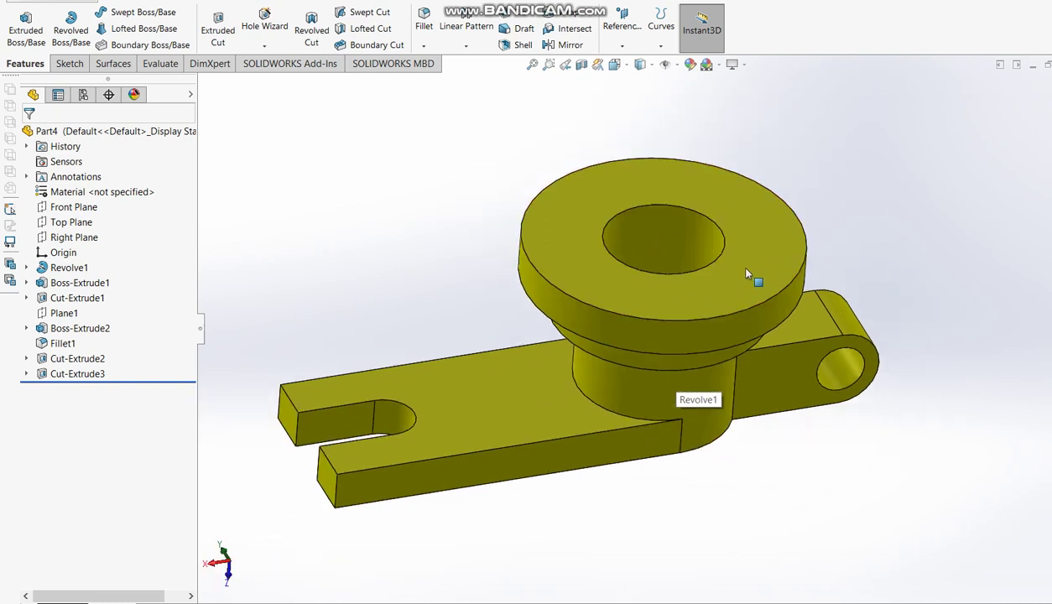
scroll(658, 298, down, 1)
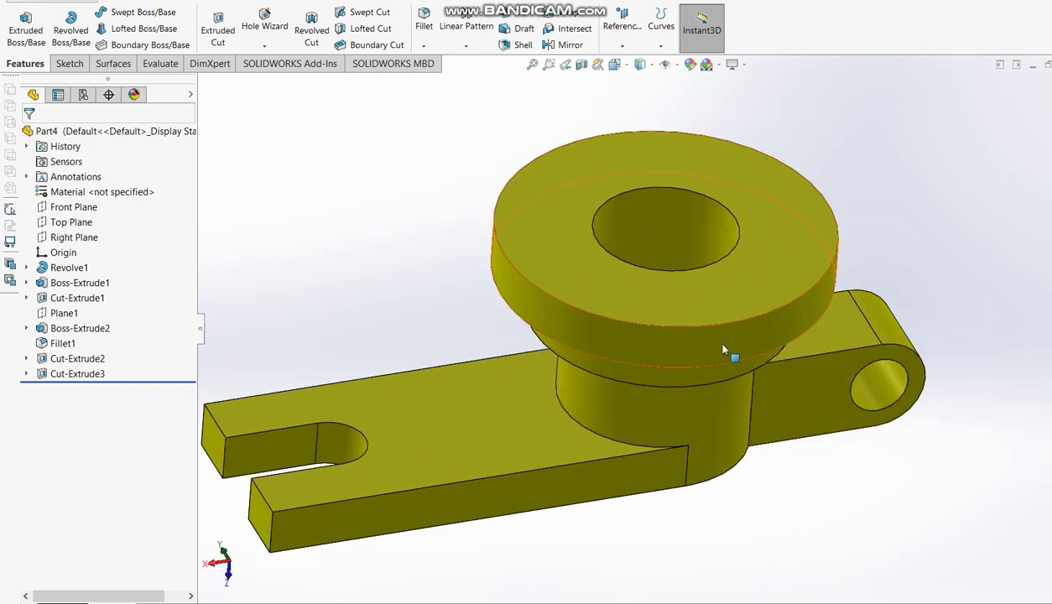
scroll(637, 242, up, 2)
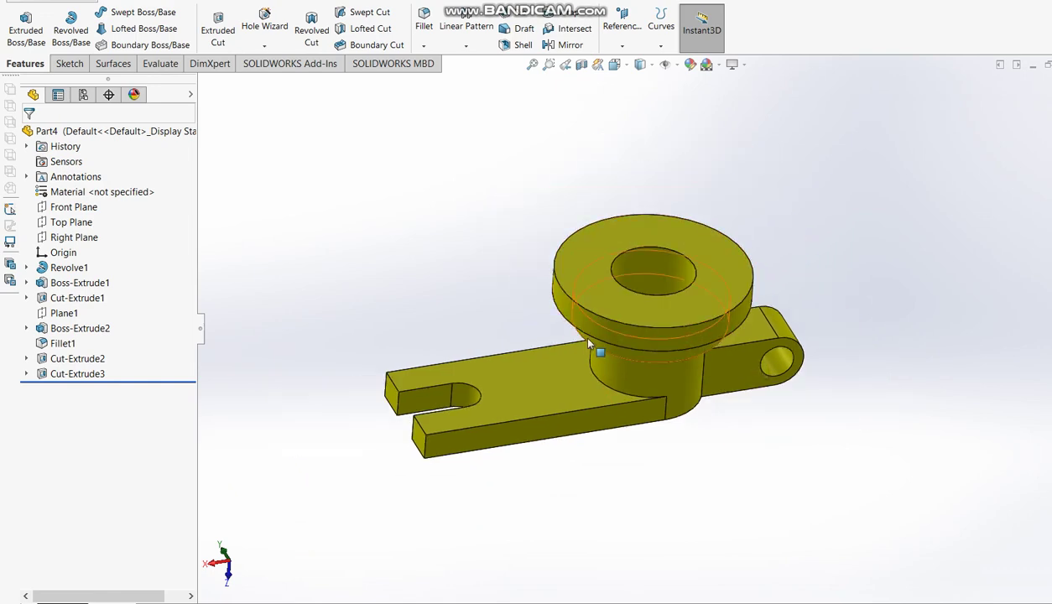
mouse_move(674, 308)
middle_down()
mouse_move(386, 409)
mouse_move(374, 442)
mouse_move(472, 447)
mouse_move(628, 360)
mouse_move(664, 237)
mouse_move(636, 268)
middle_up()
scroll(581, 369, down, 1)
scroll(585, 380, down, 1)
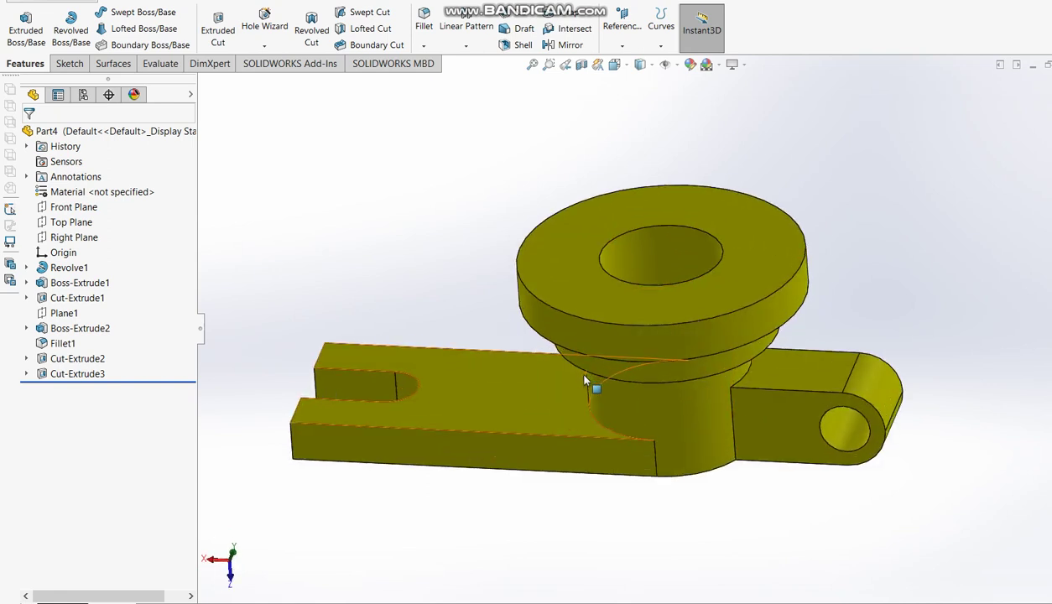